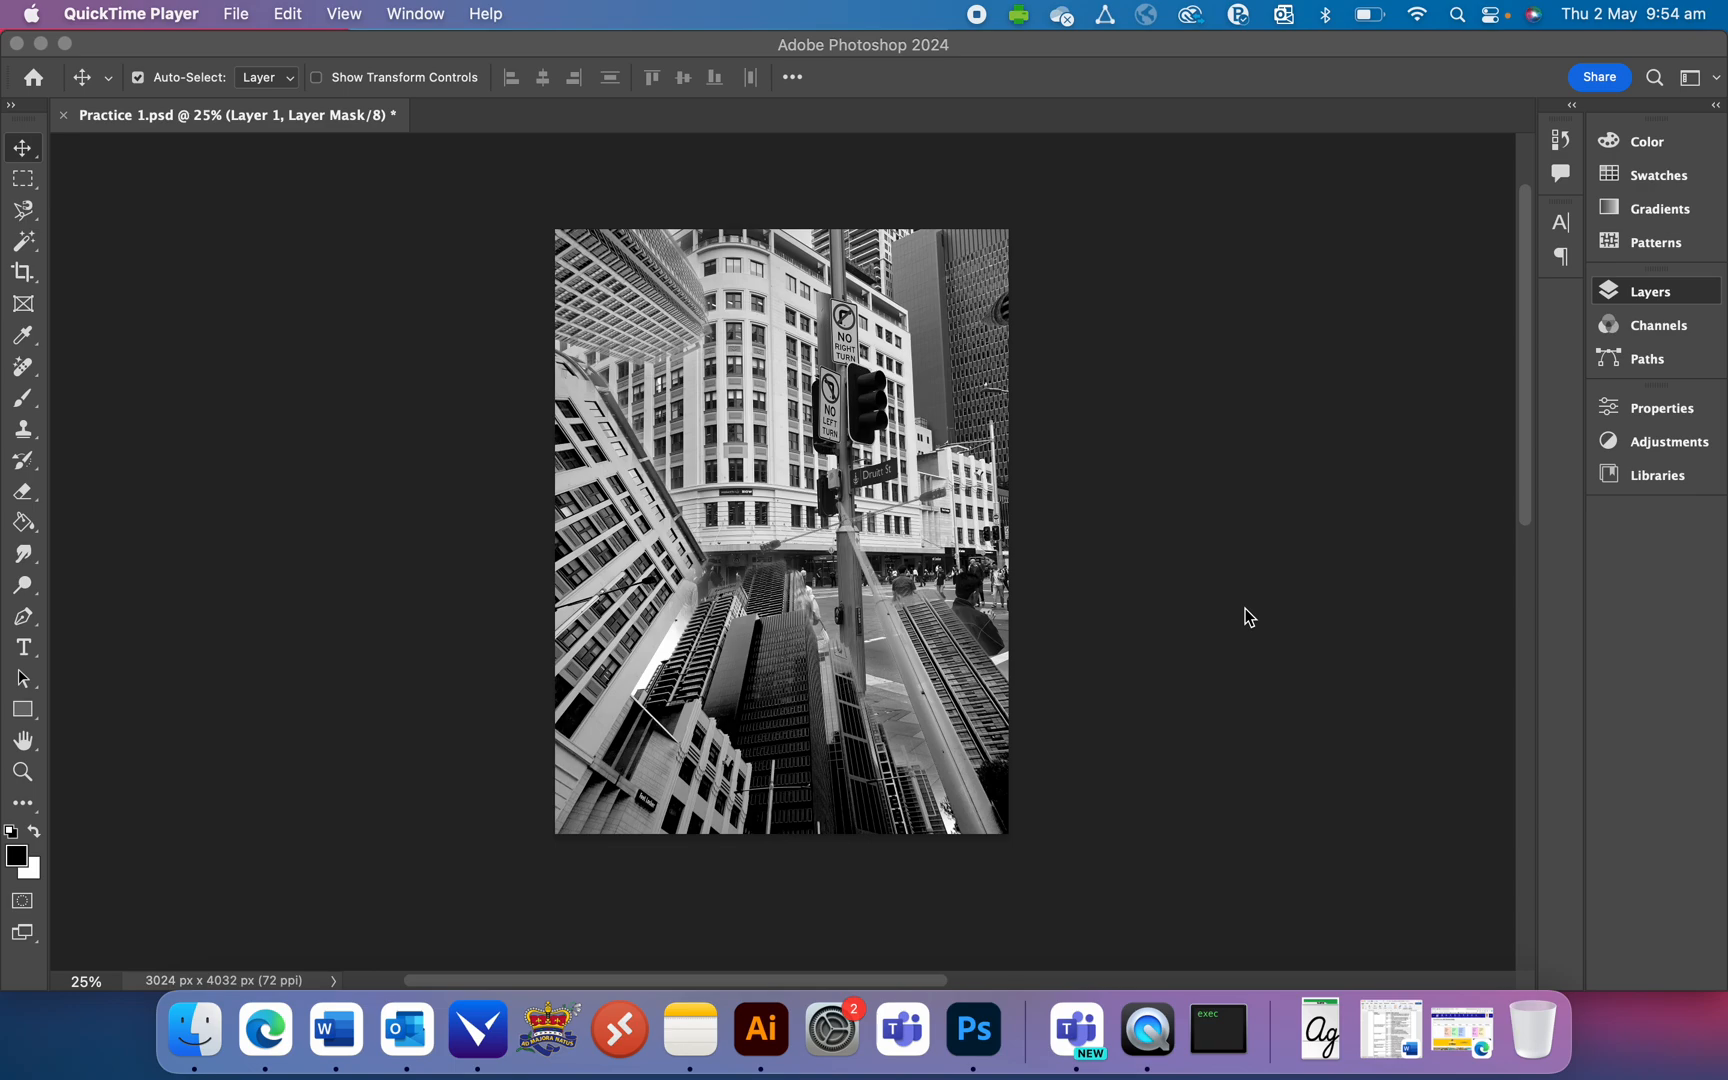
Step: Hide Layer 0 so that only the masked buildings of Layer 1 are shown
left_click(1650, 292)
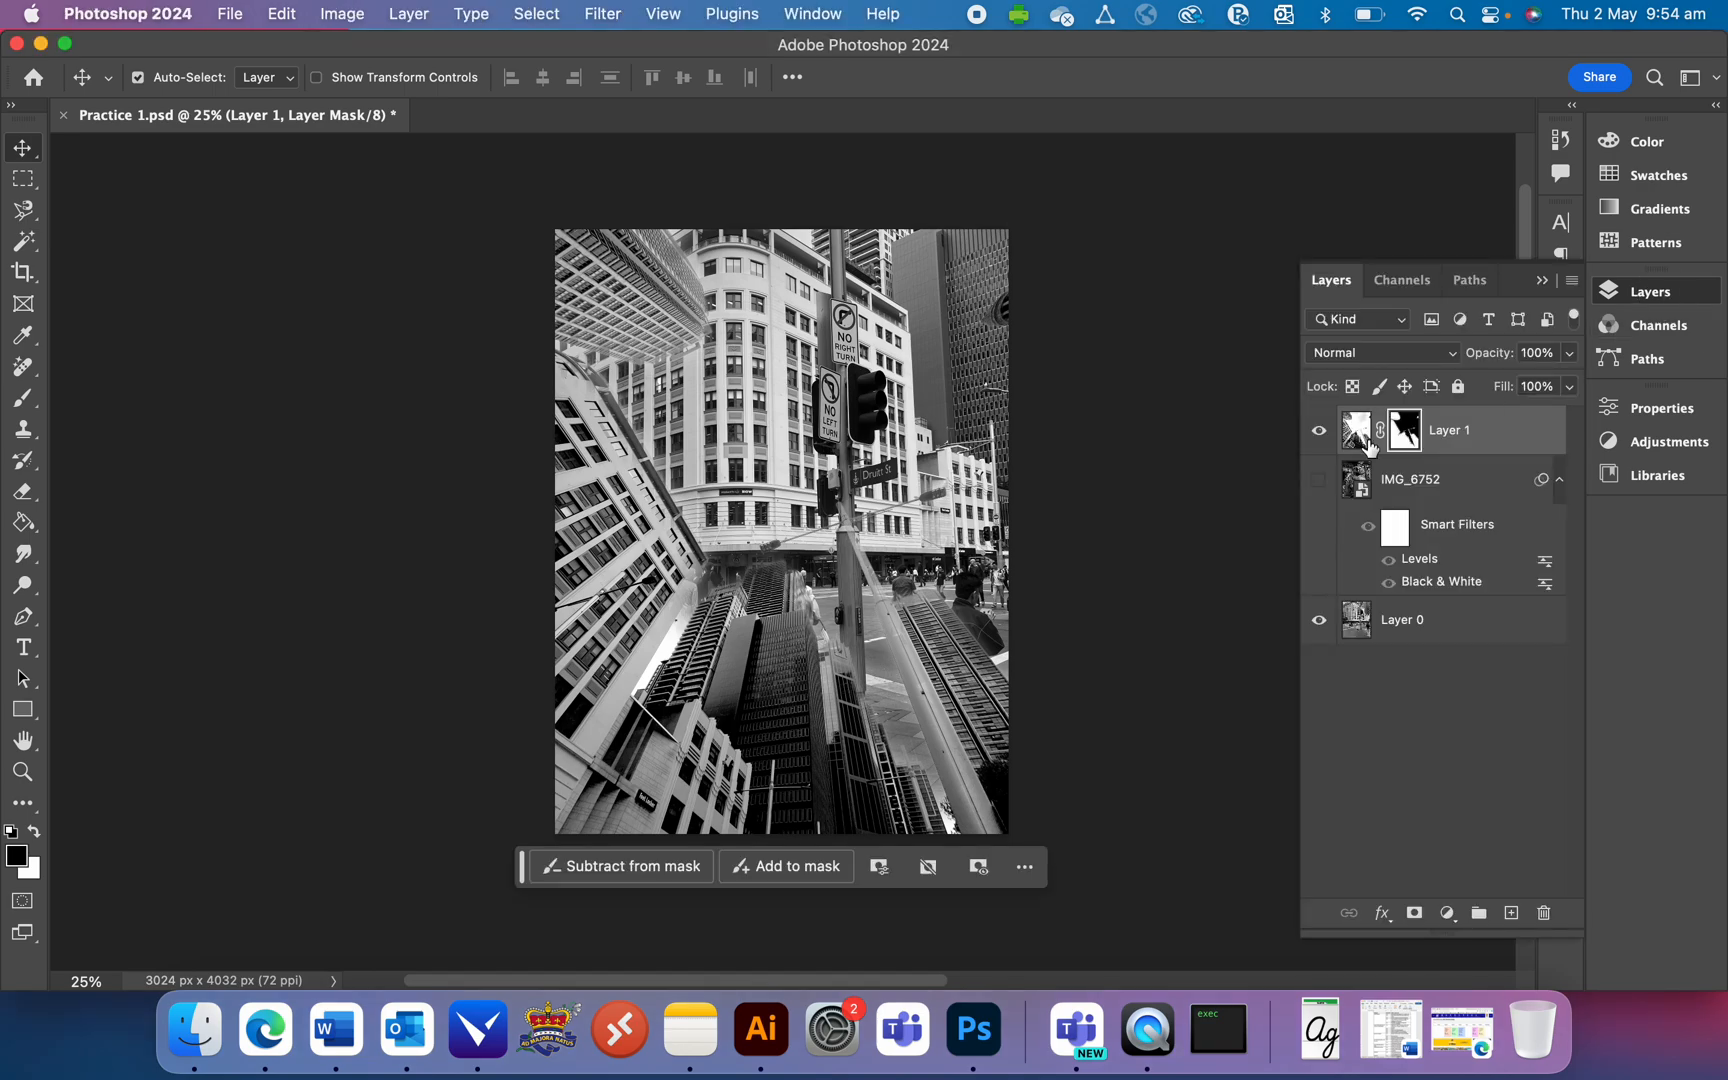
left_click(1318, 632)
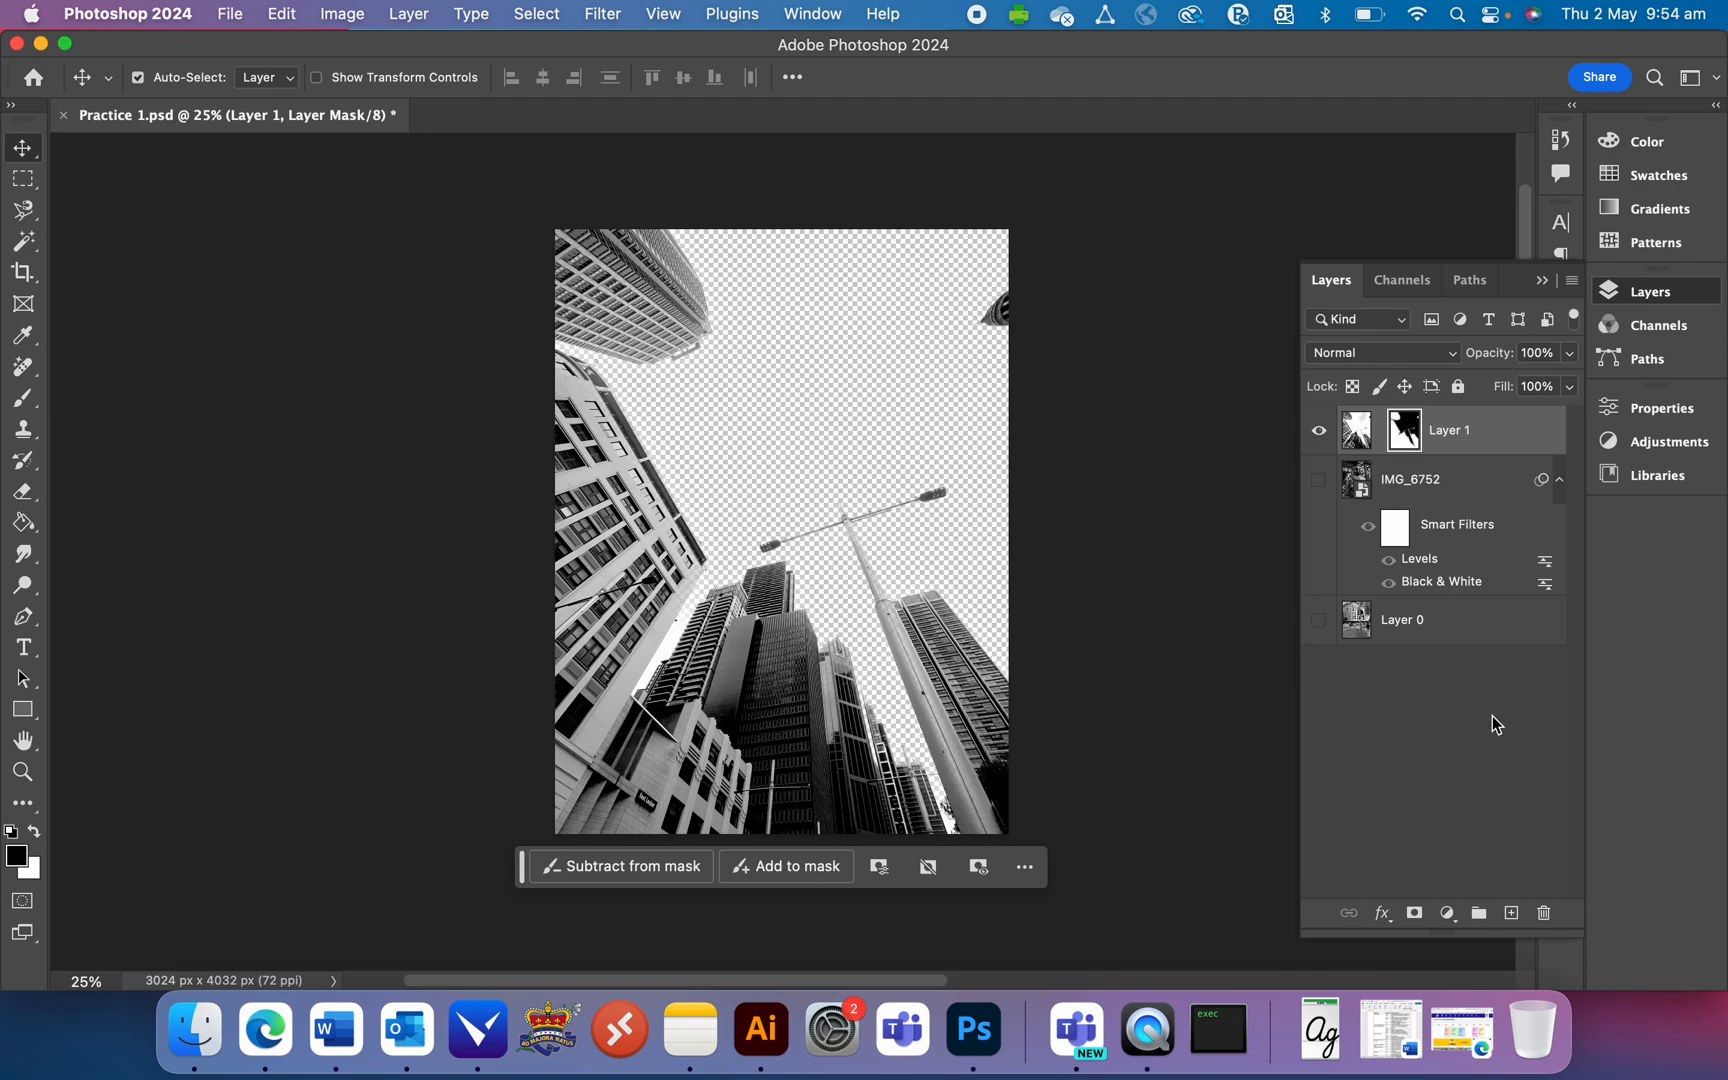
left_click(1543, 912)
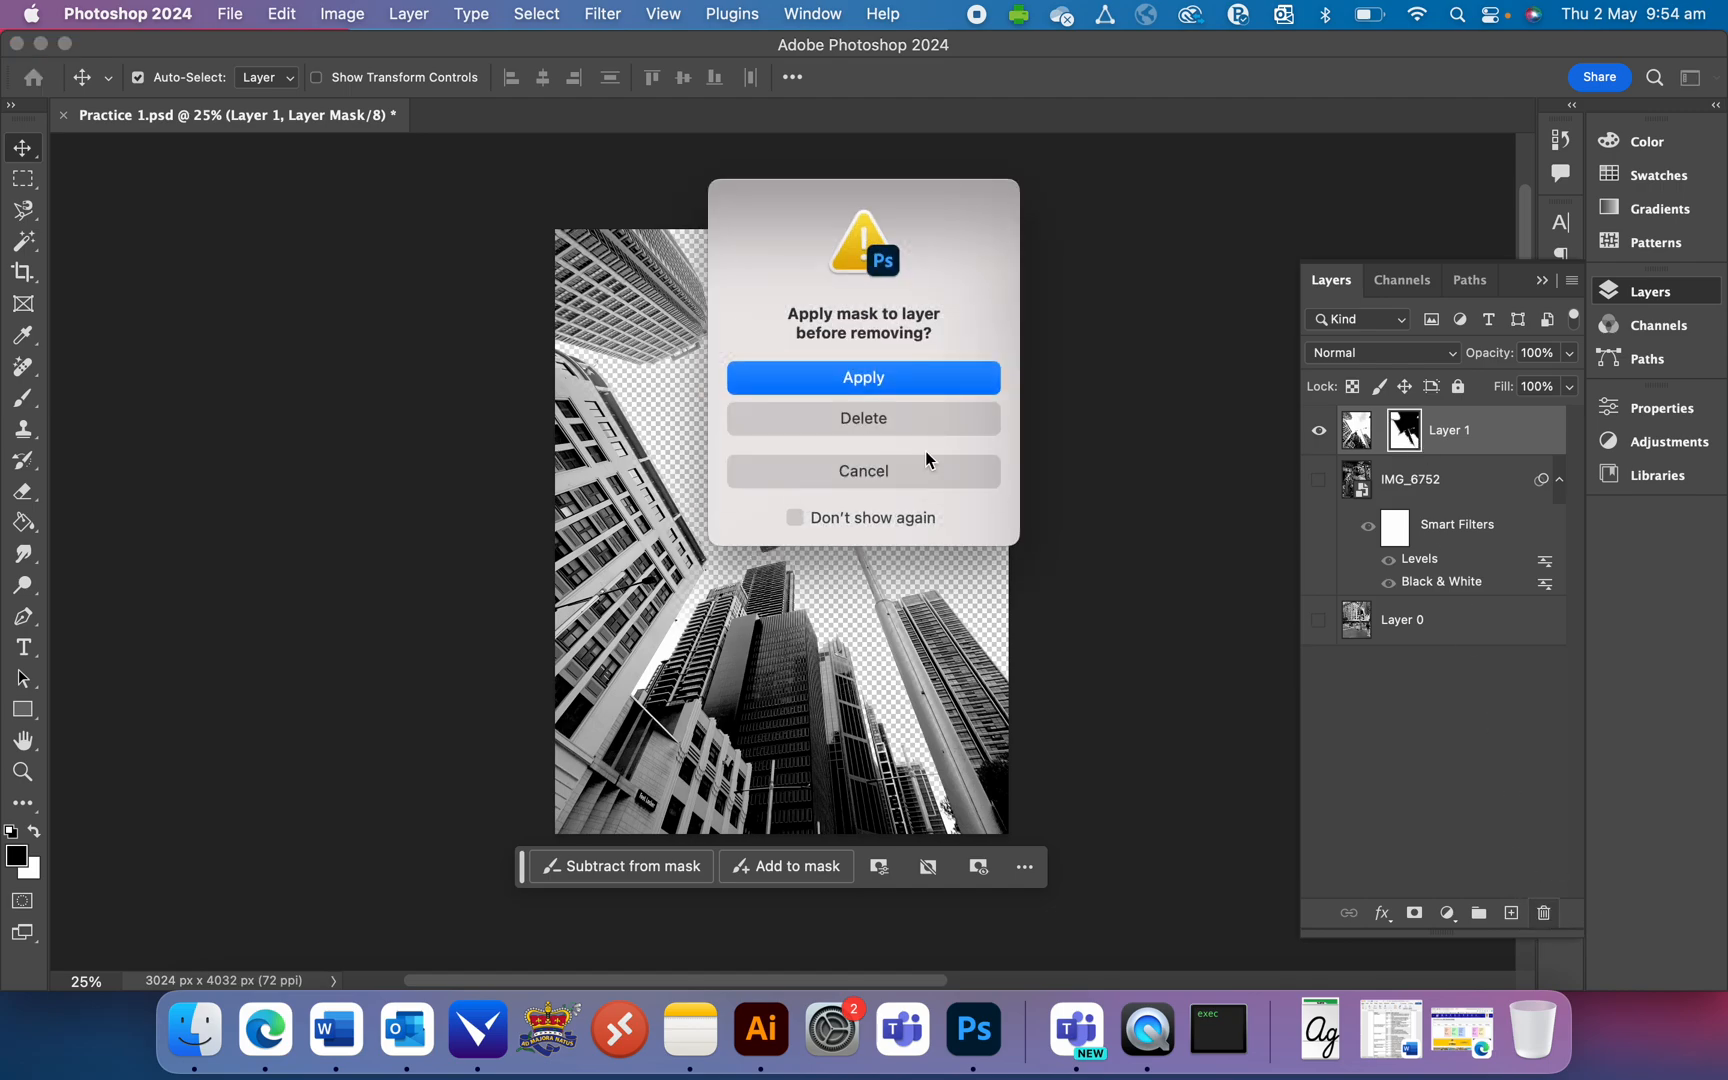
left_click(870, 378)
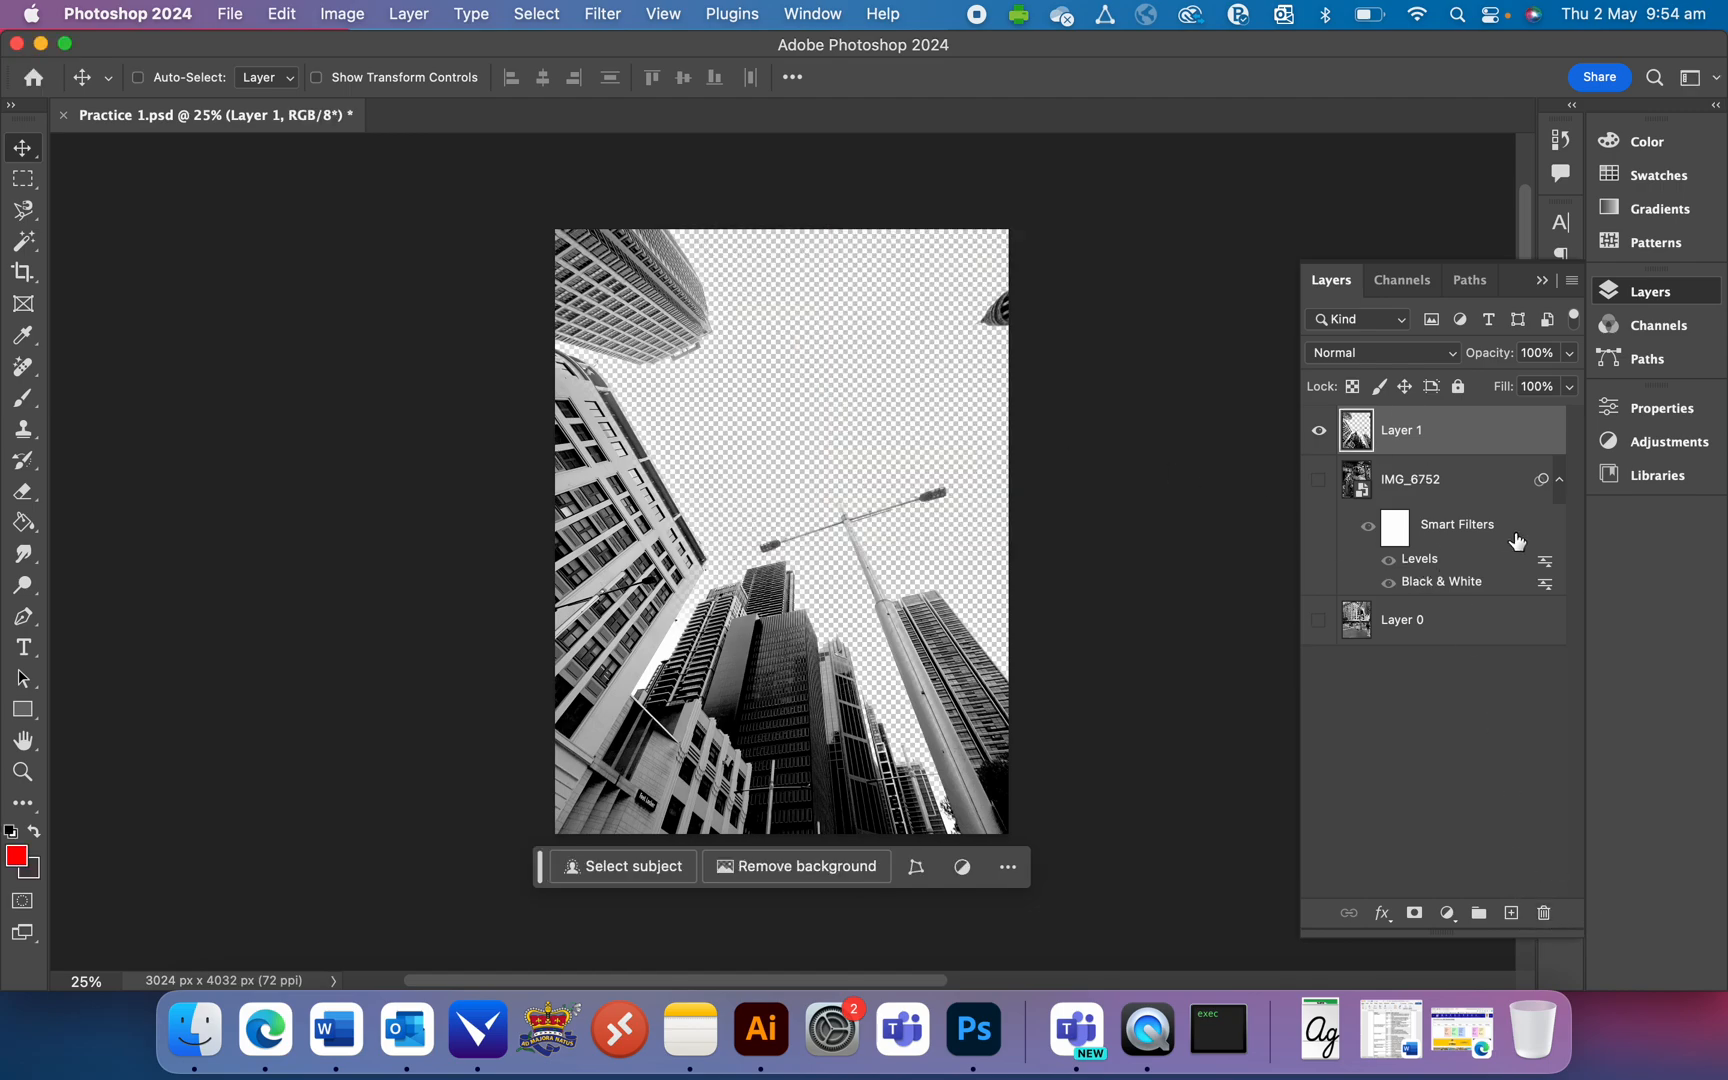
left_click(1403, 448)
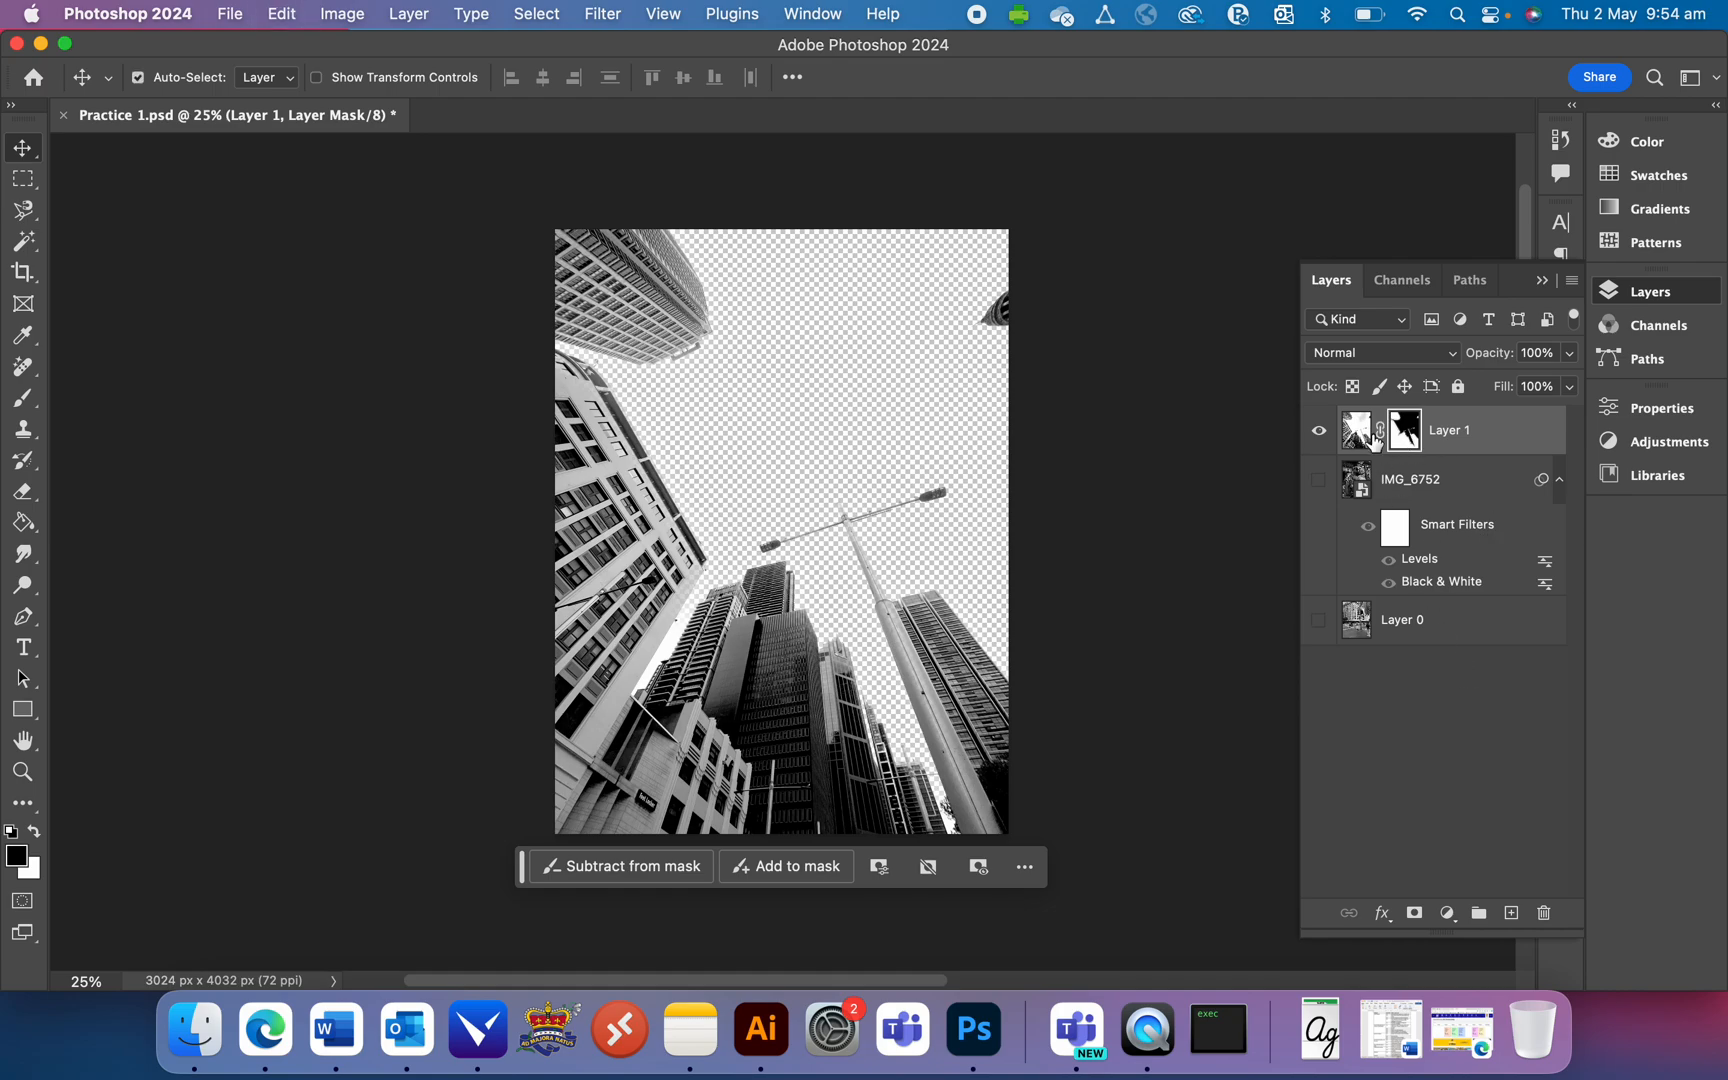
Step: Delete the layer mask of Layer 1 without applying it
left_click(1357, 435)
left_click(1403, 434)
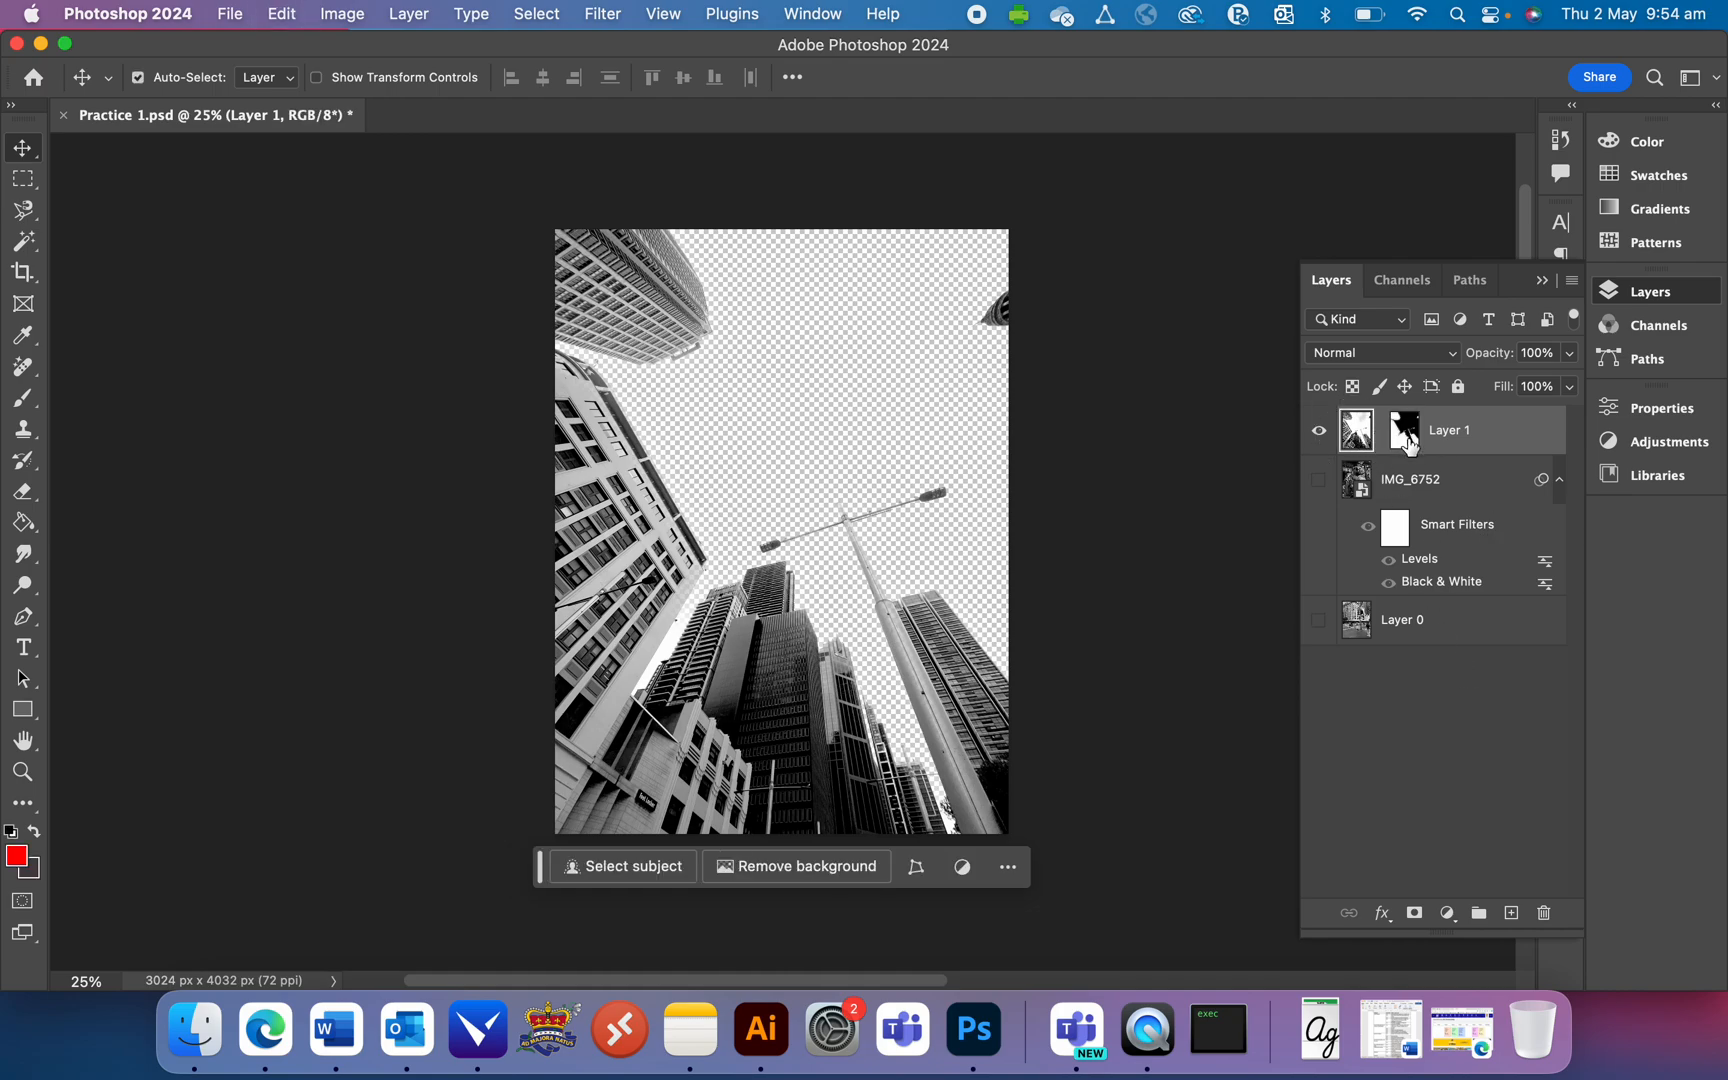
left_click(1543, 913)
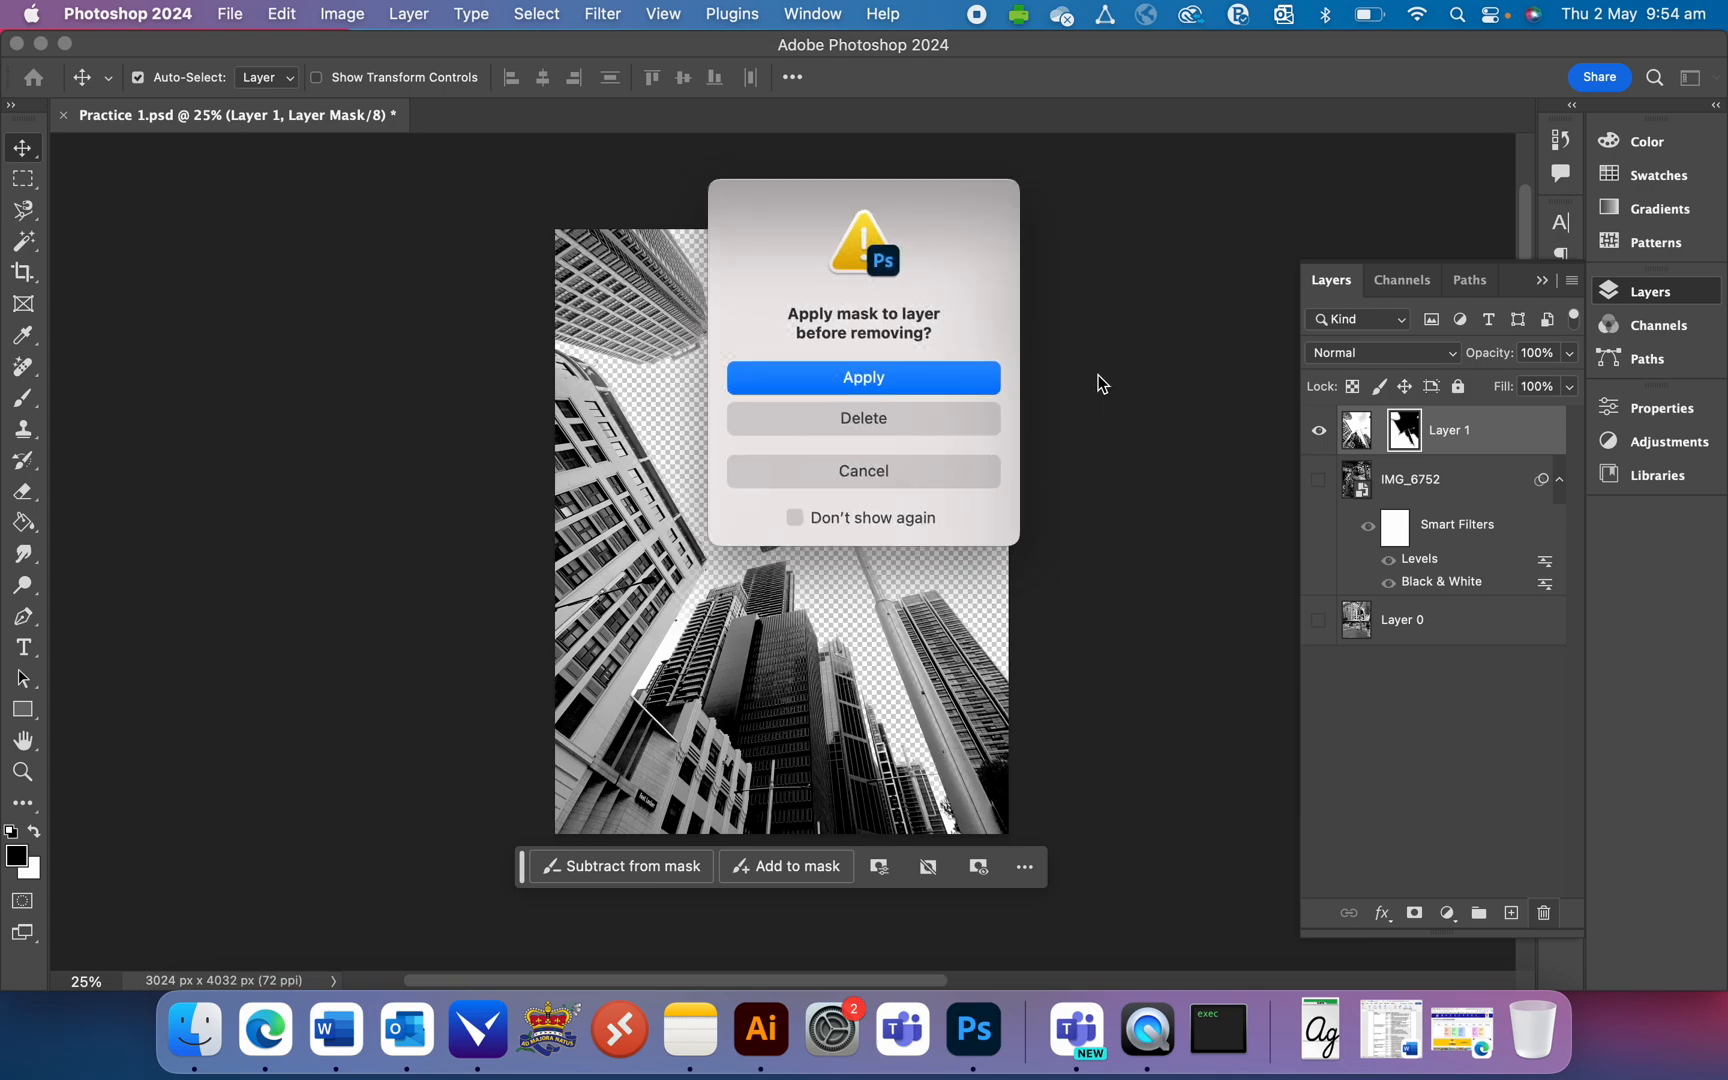
left_click(907, 419)
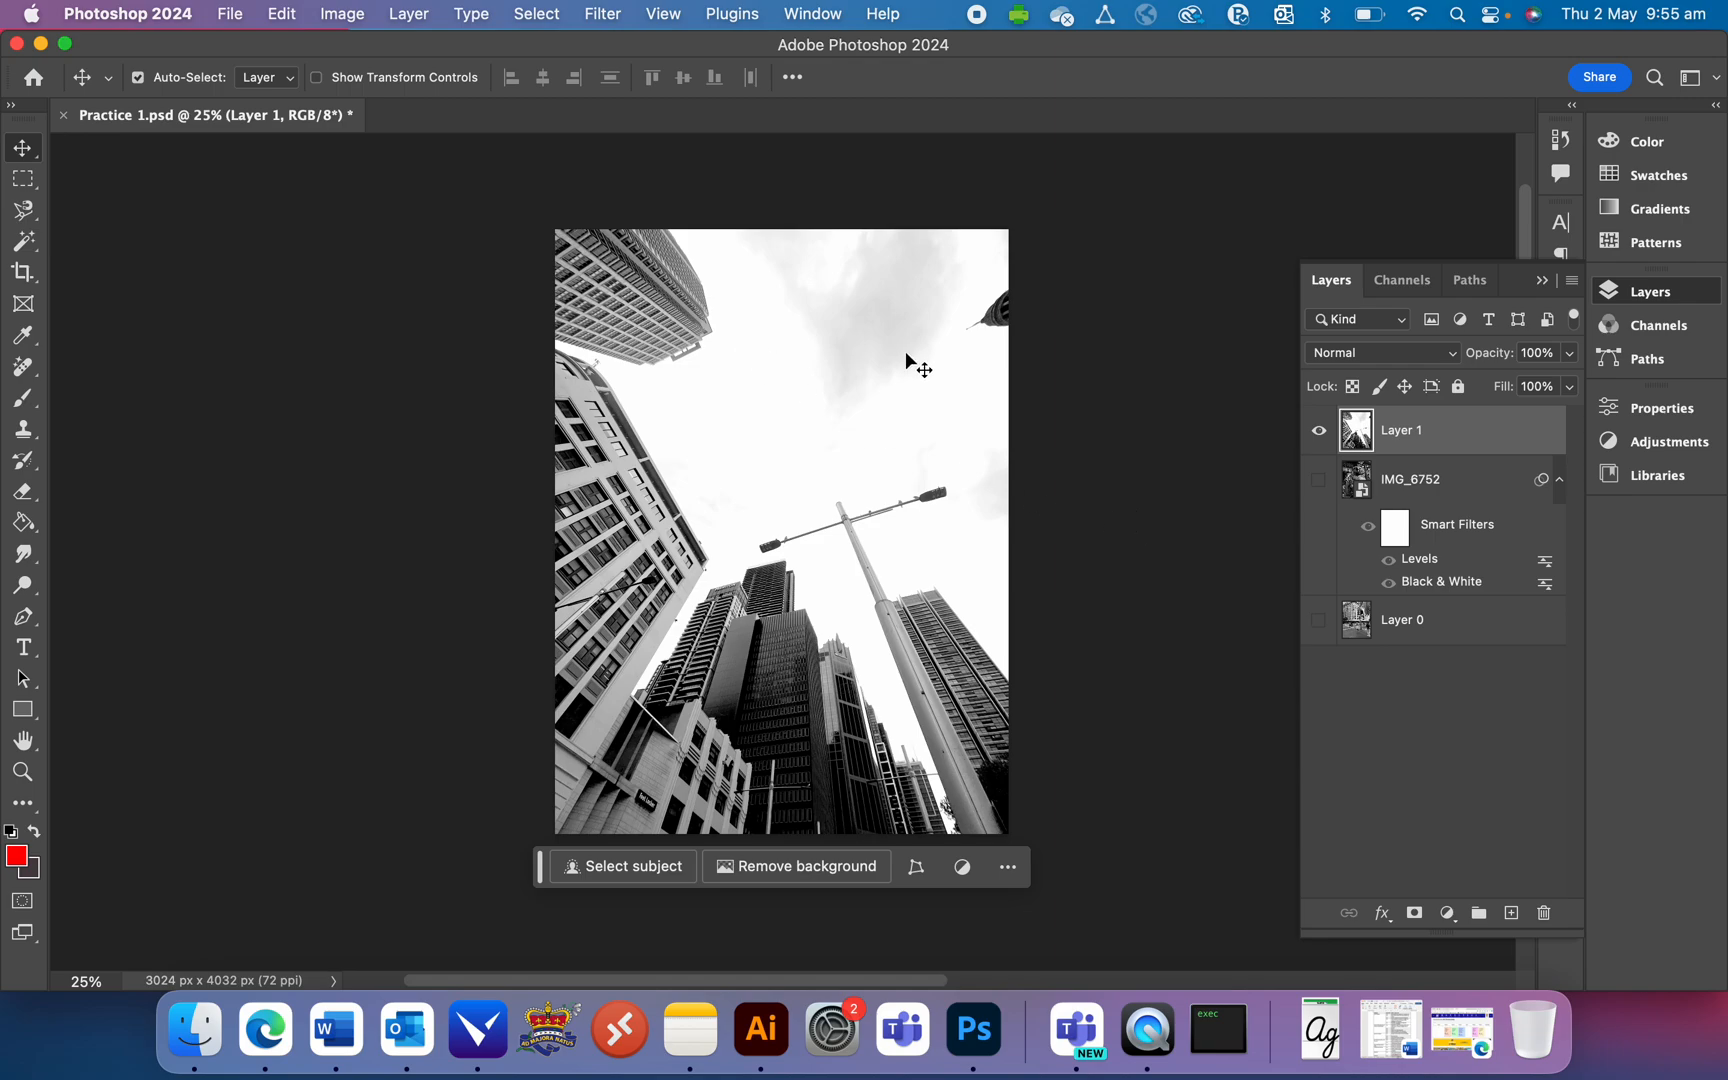
Step: Enlarge the canvas to 212 cm wide and 300 cm high, keeping the centre anchor
left_click(325, 12)
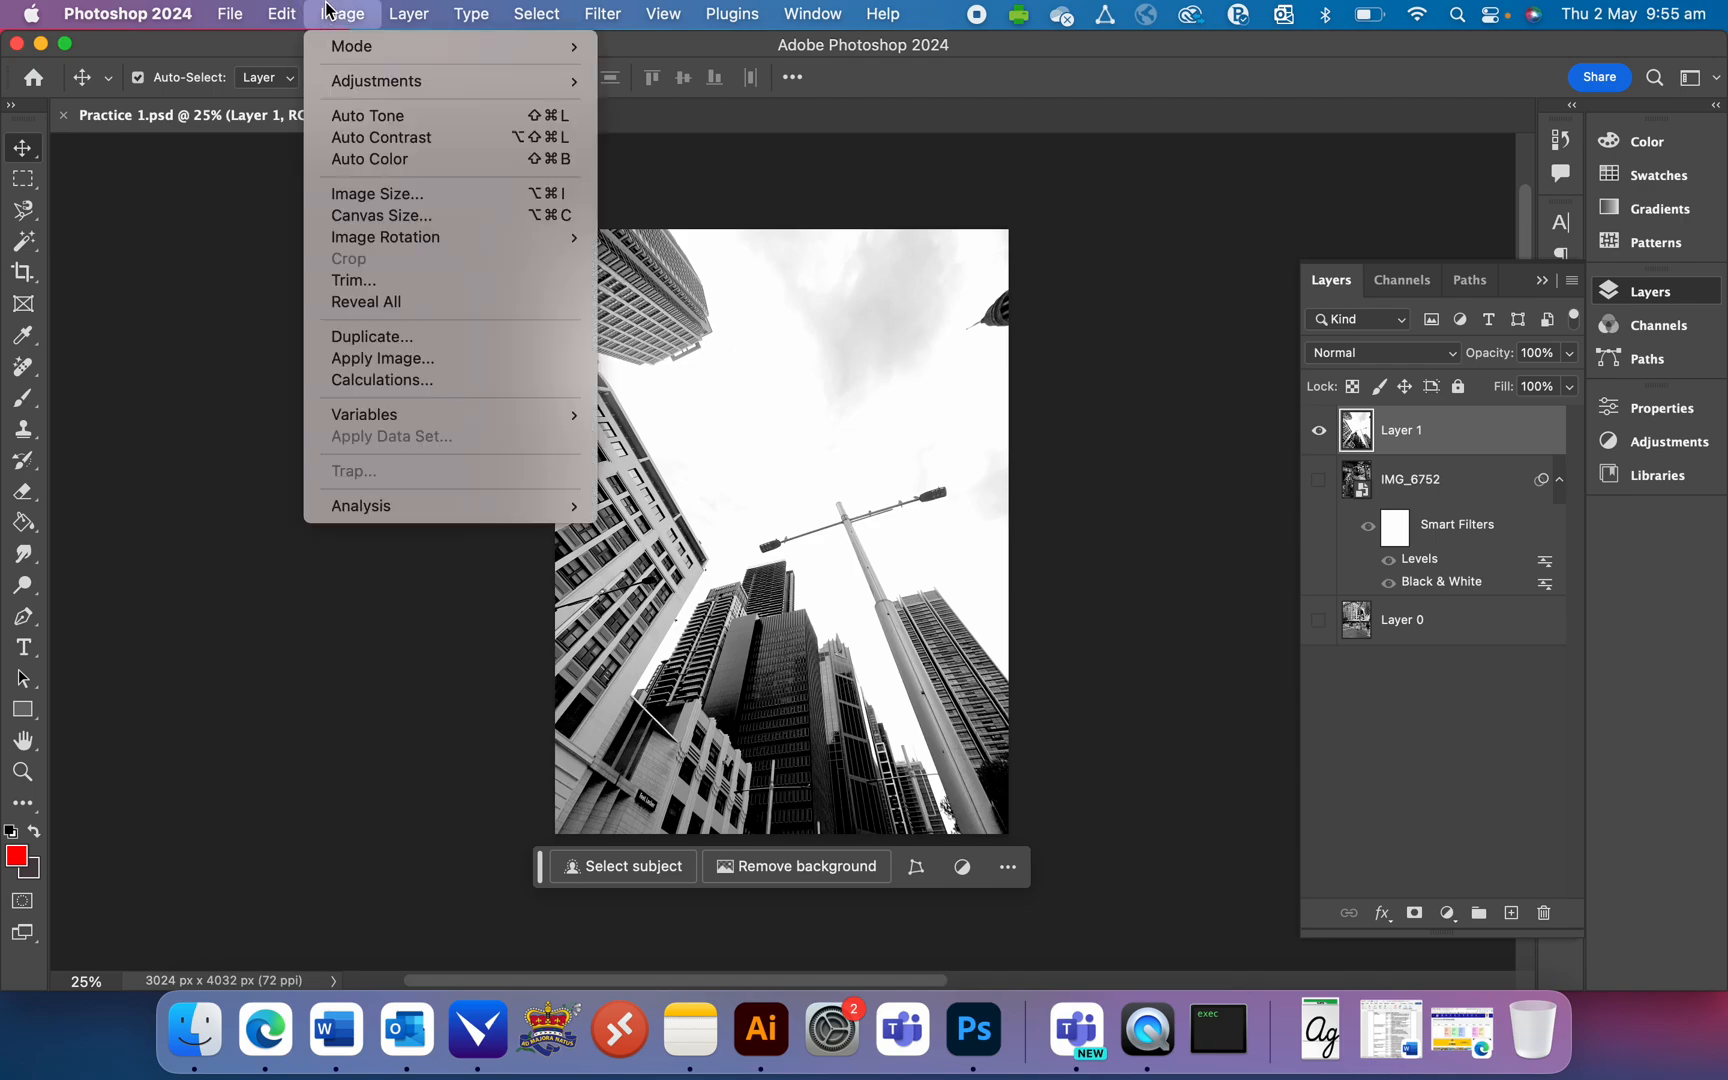
left_click(403, 214)
left_click(970, 454)
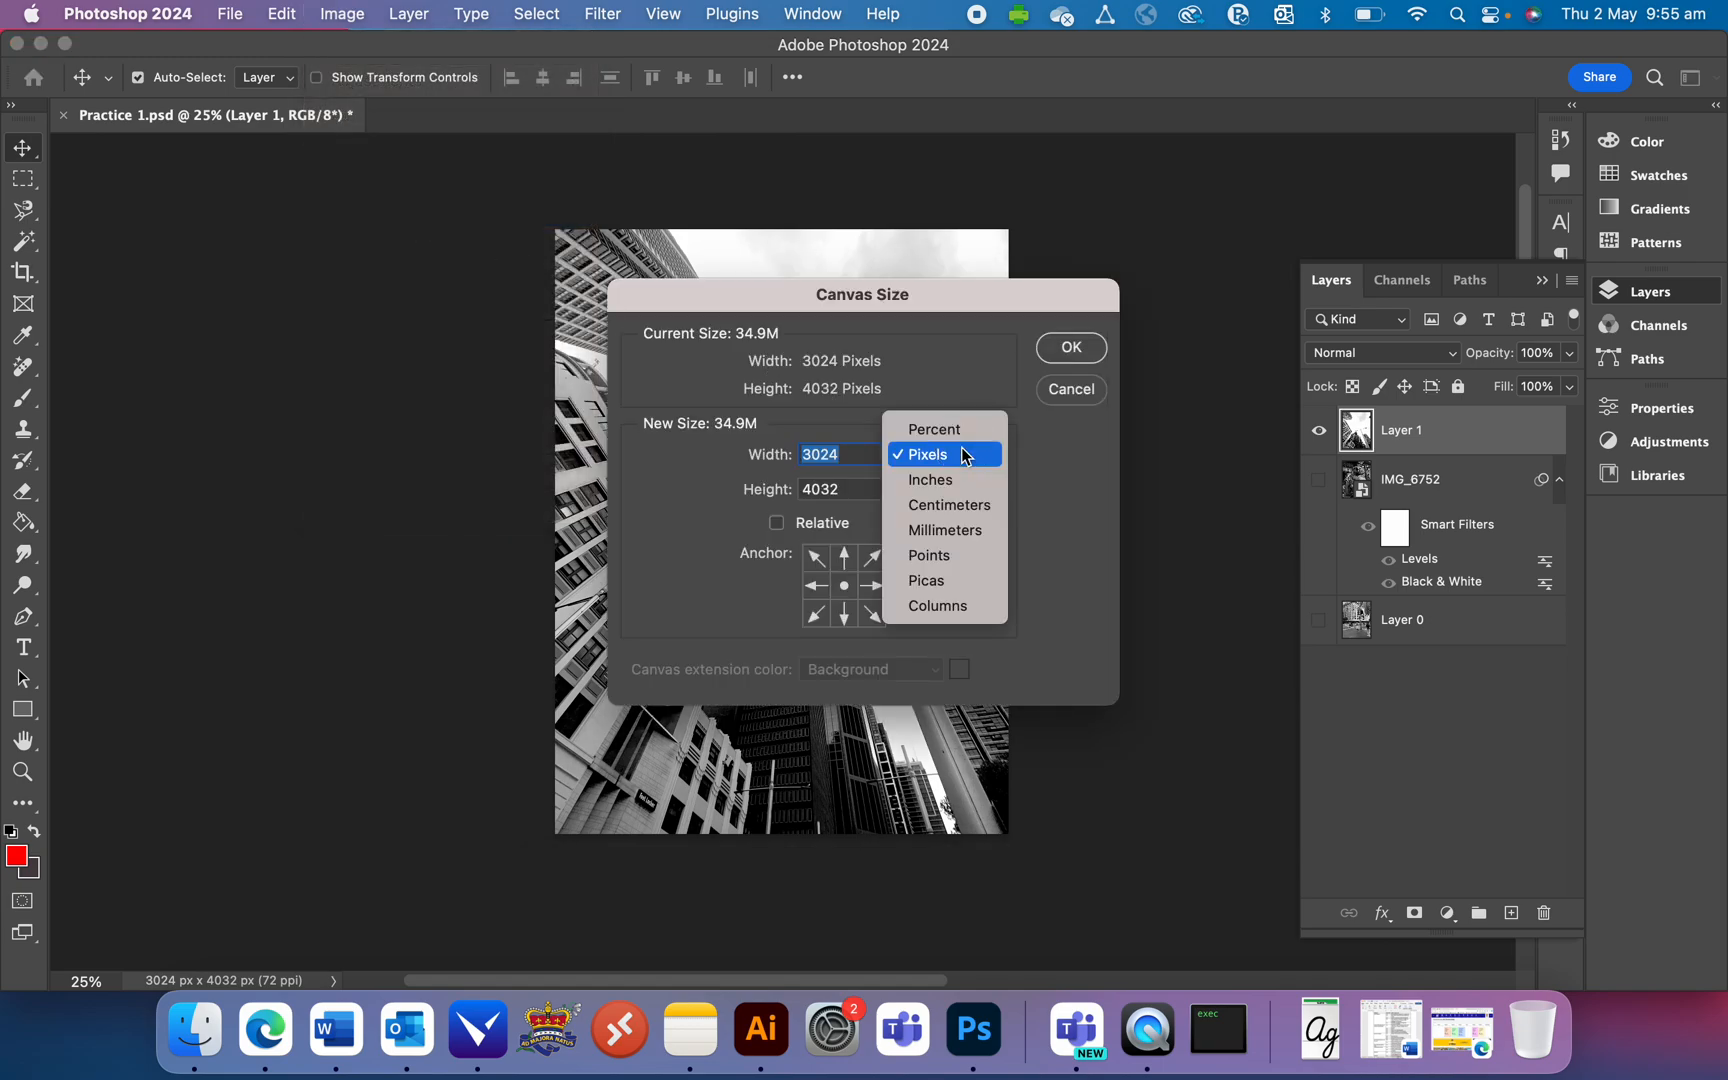
left_click(962, 505)
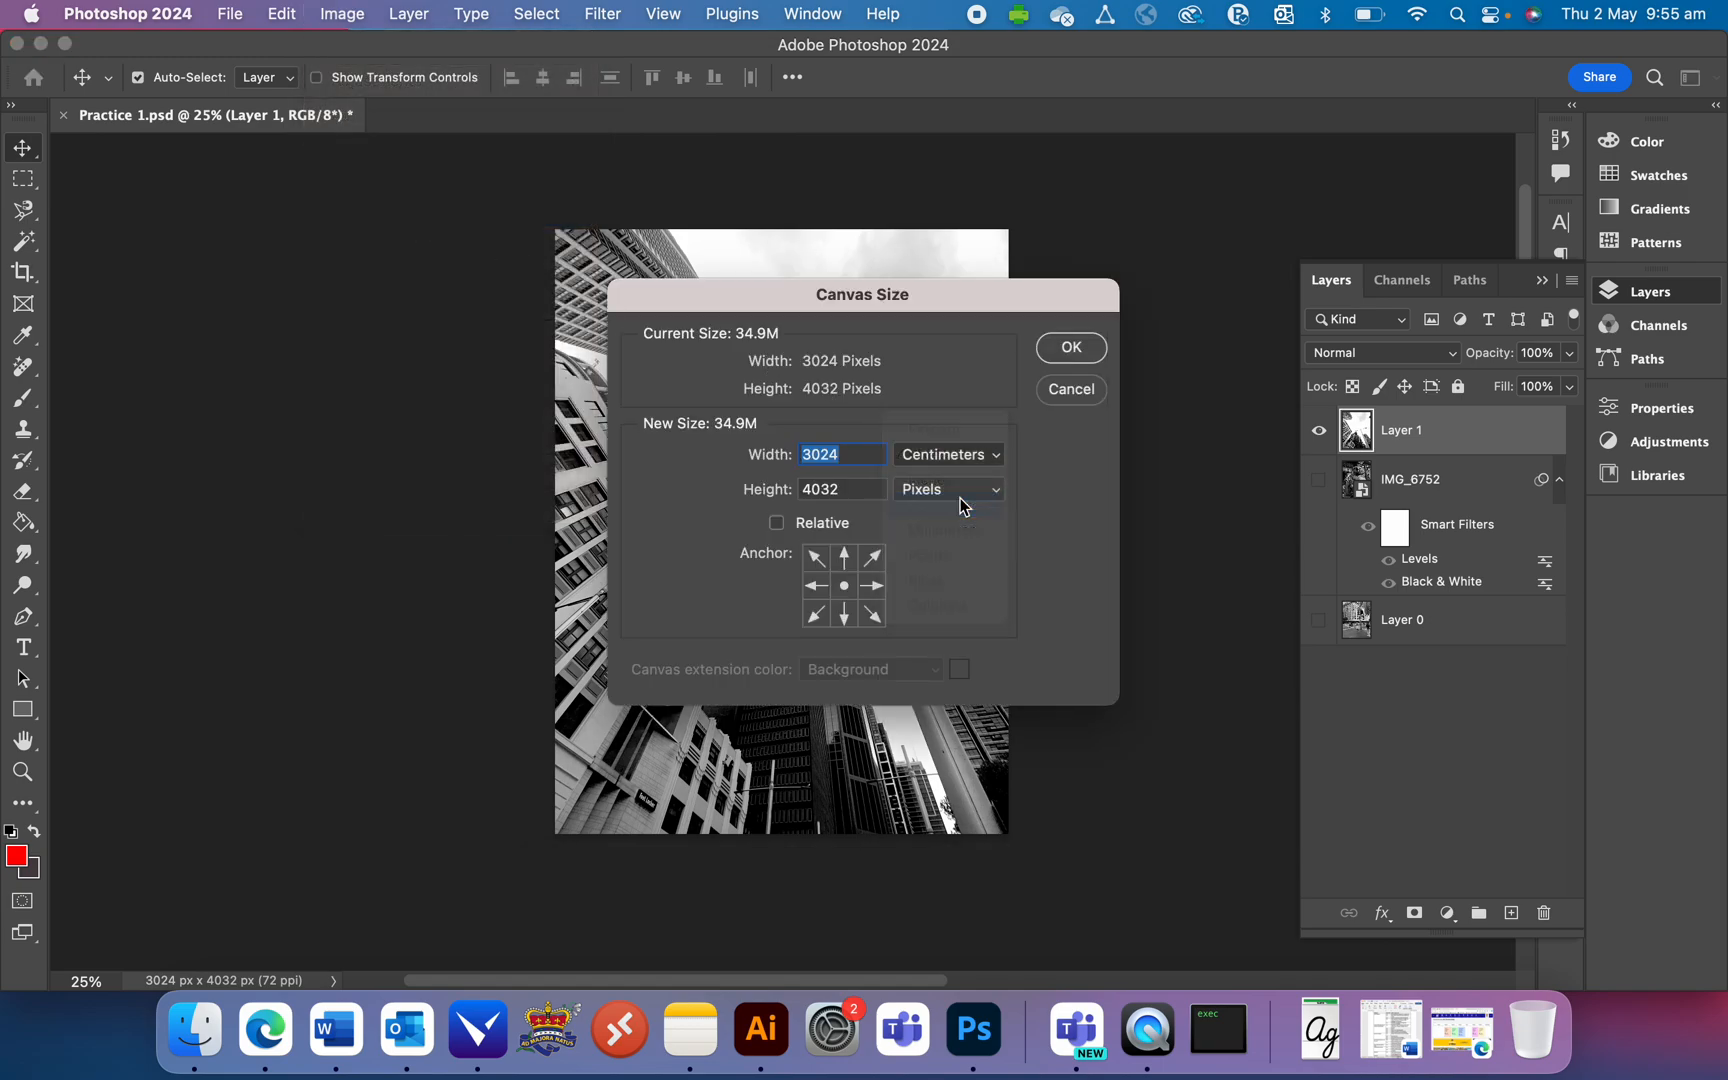
left_click(864, 456)
double_click(864, 488)
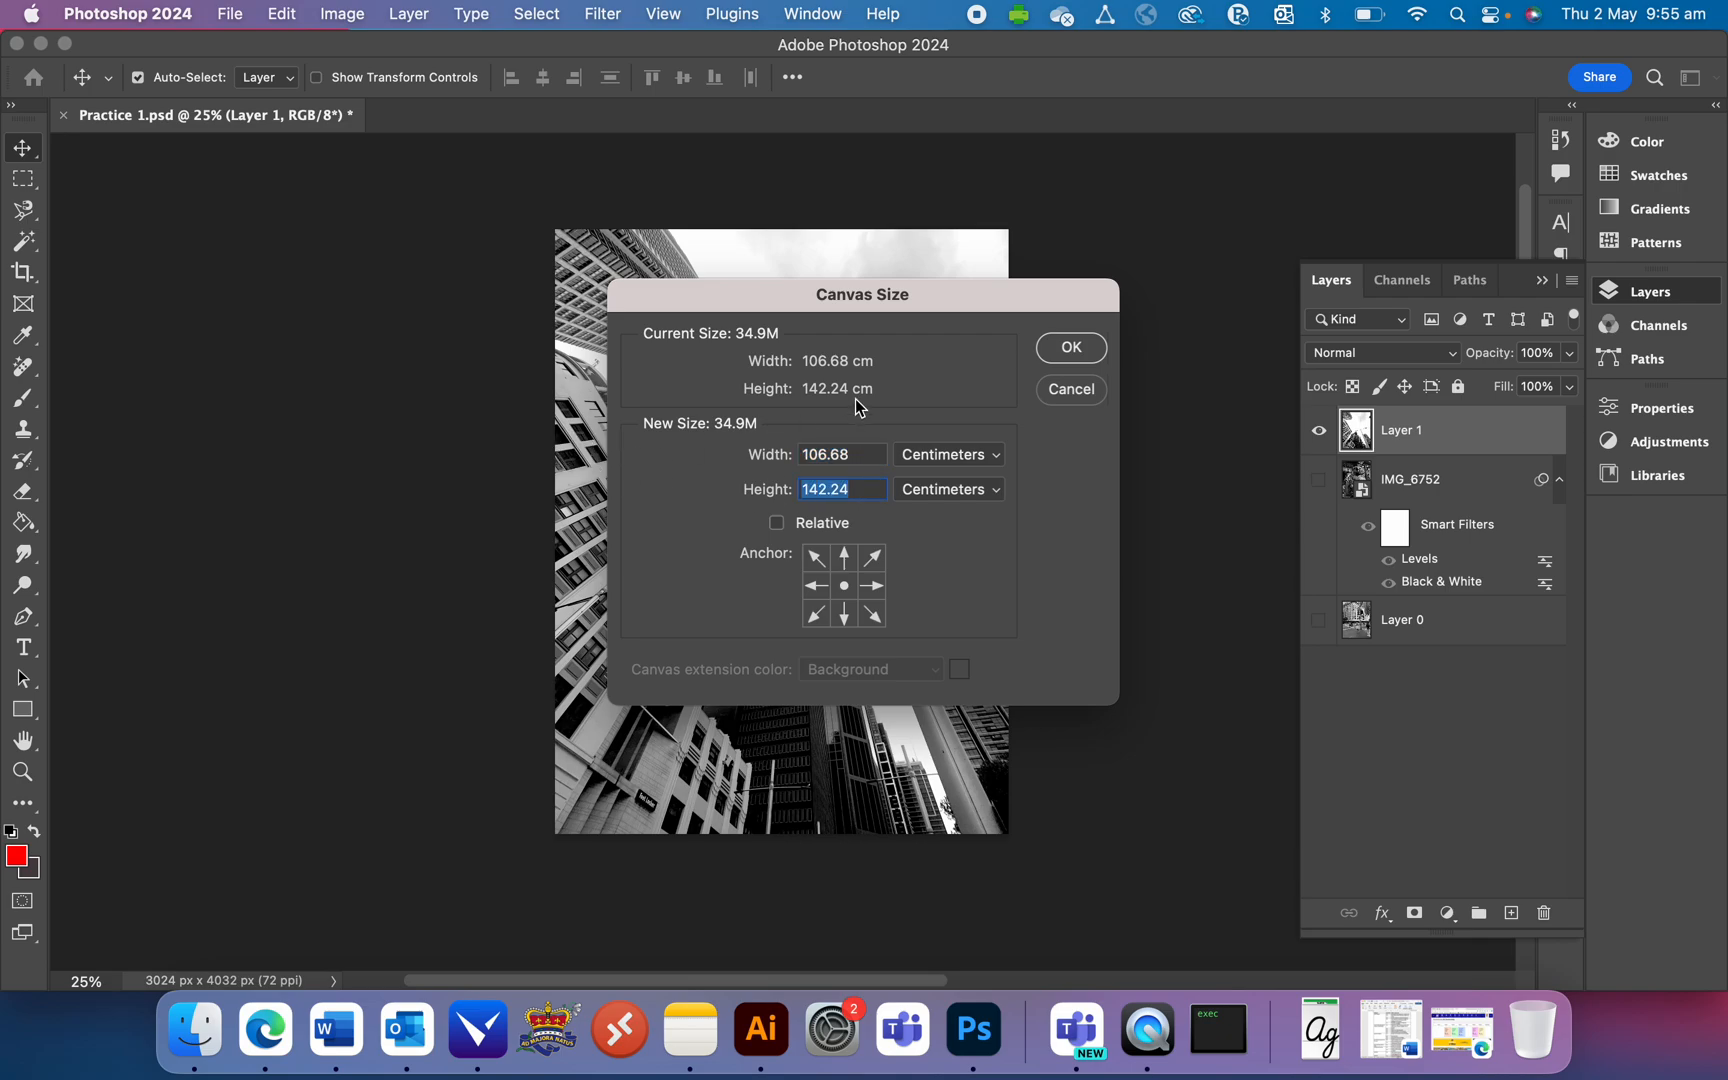
type("300")
key("Tab")
type("2")
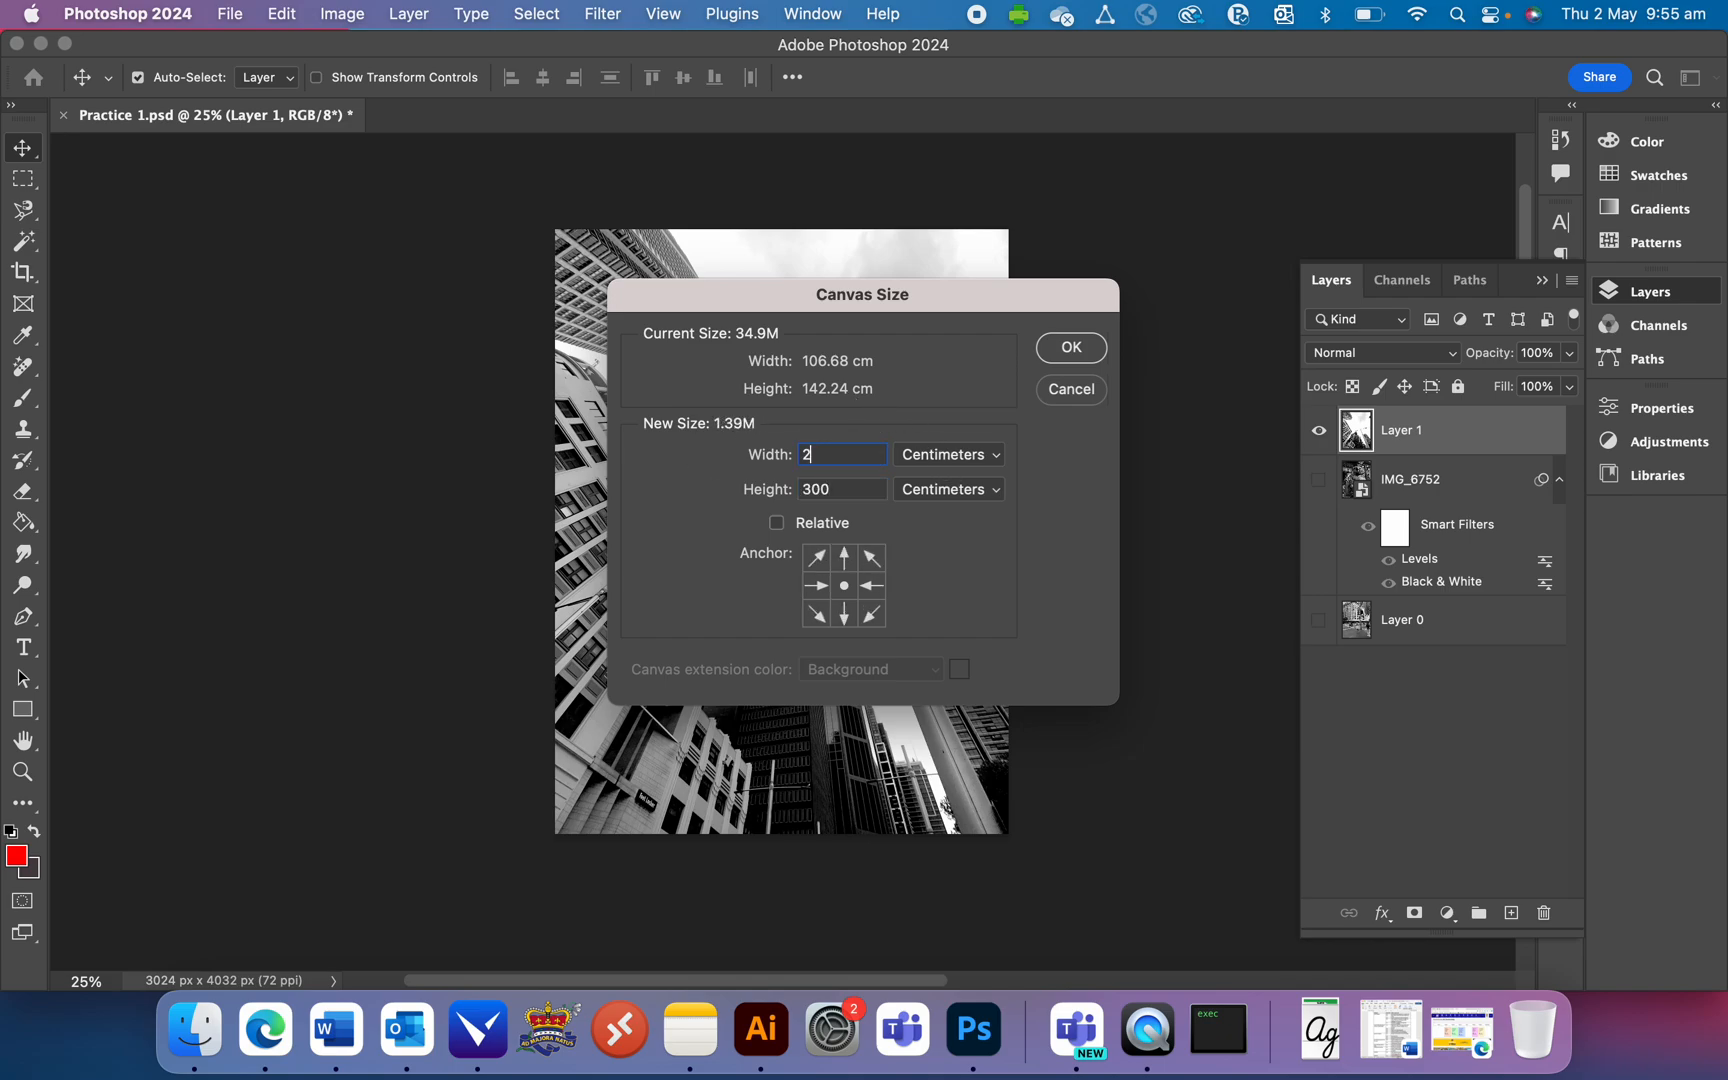
type("12")
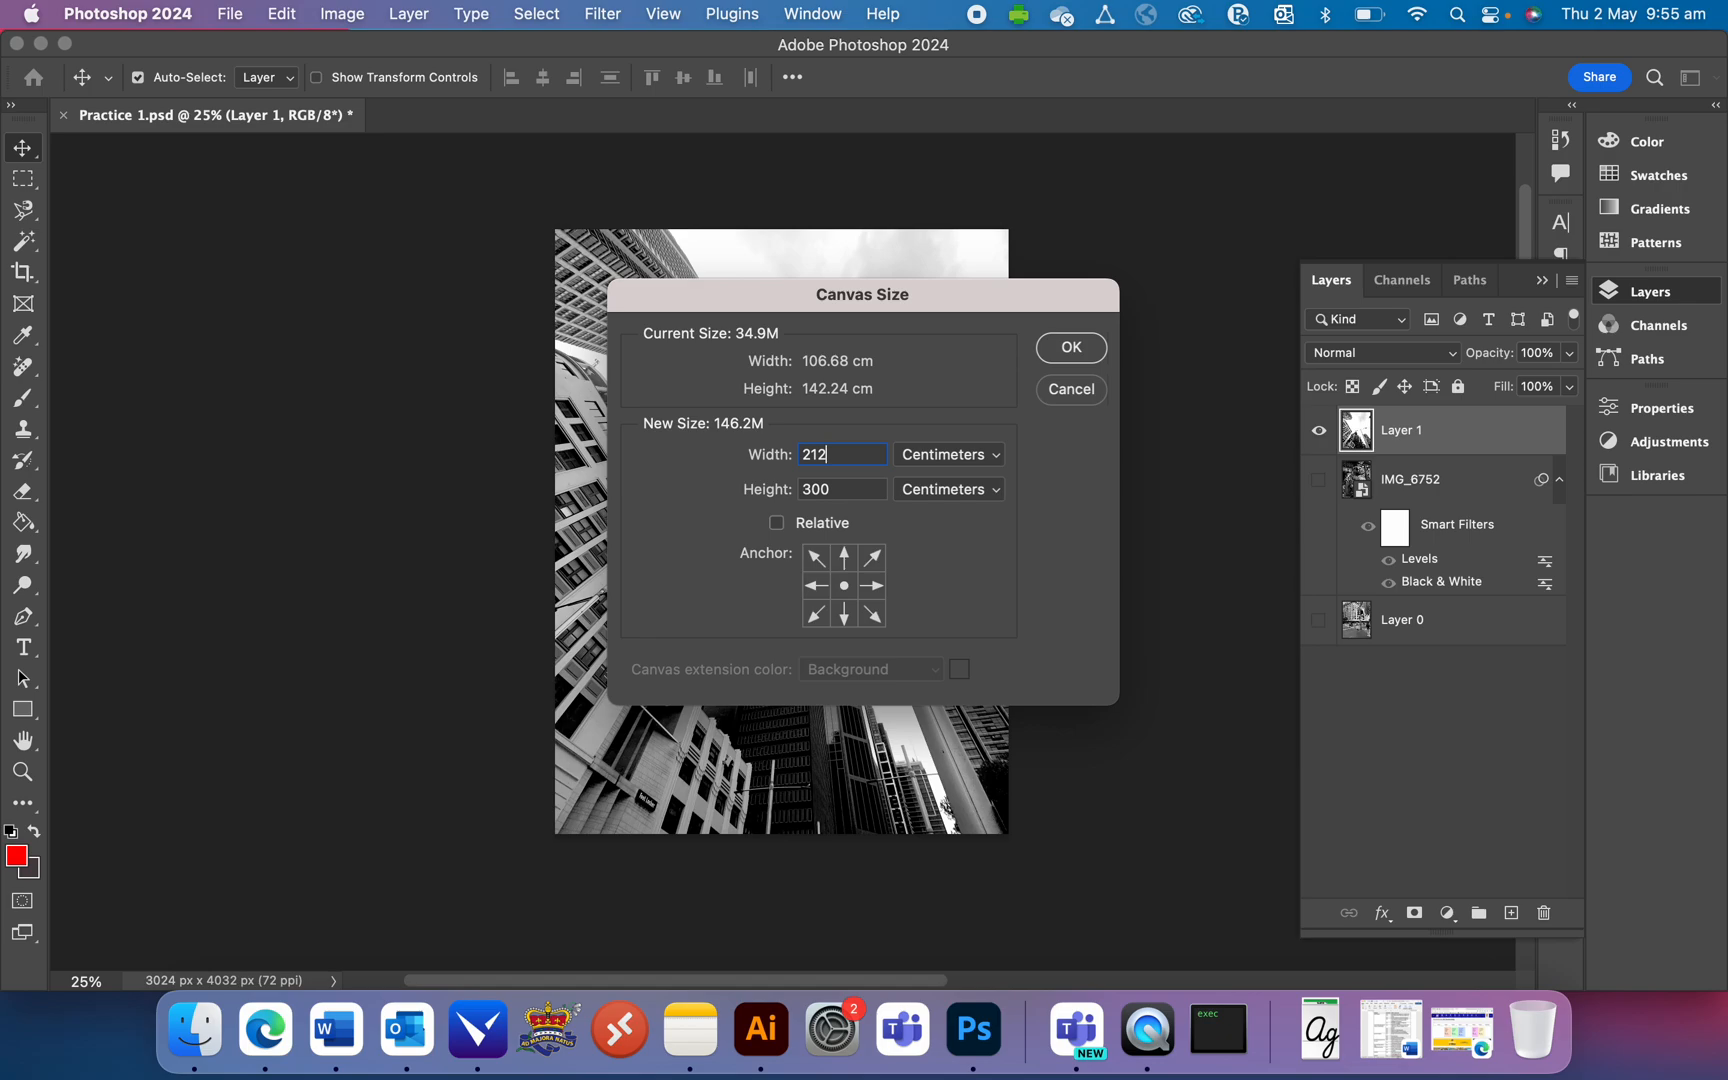
key("Return")
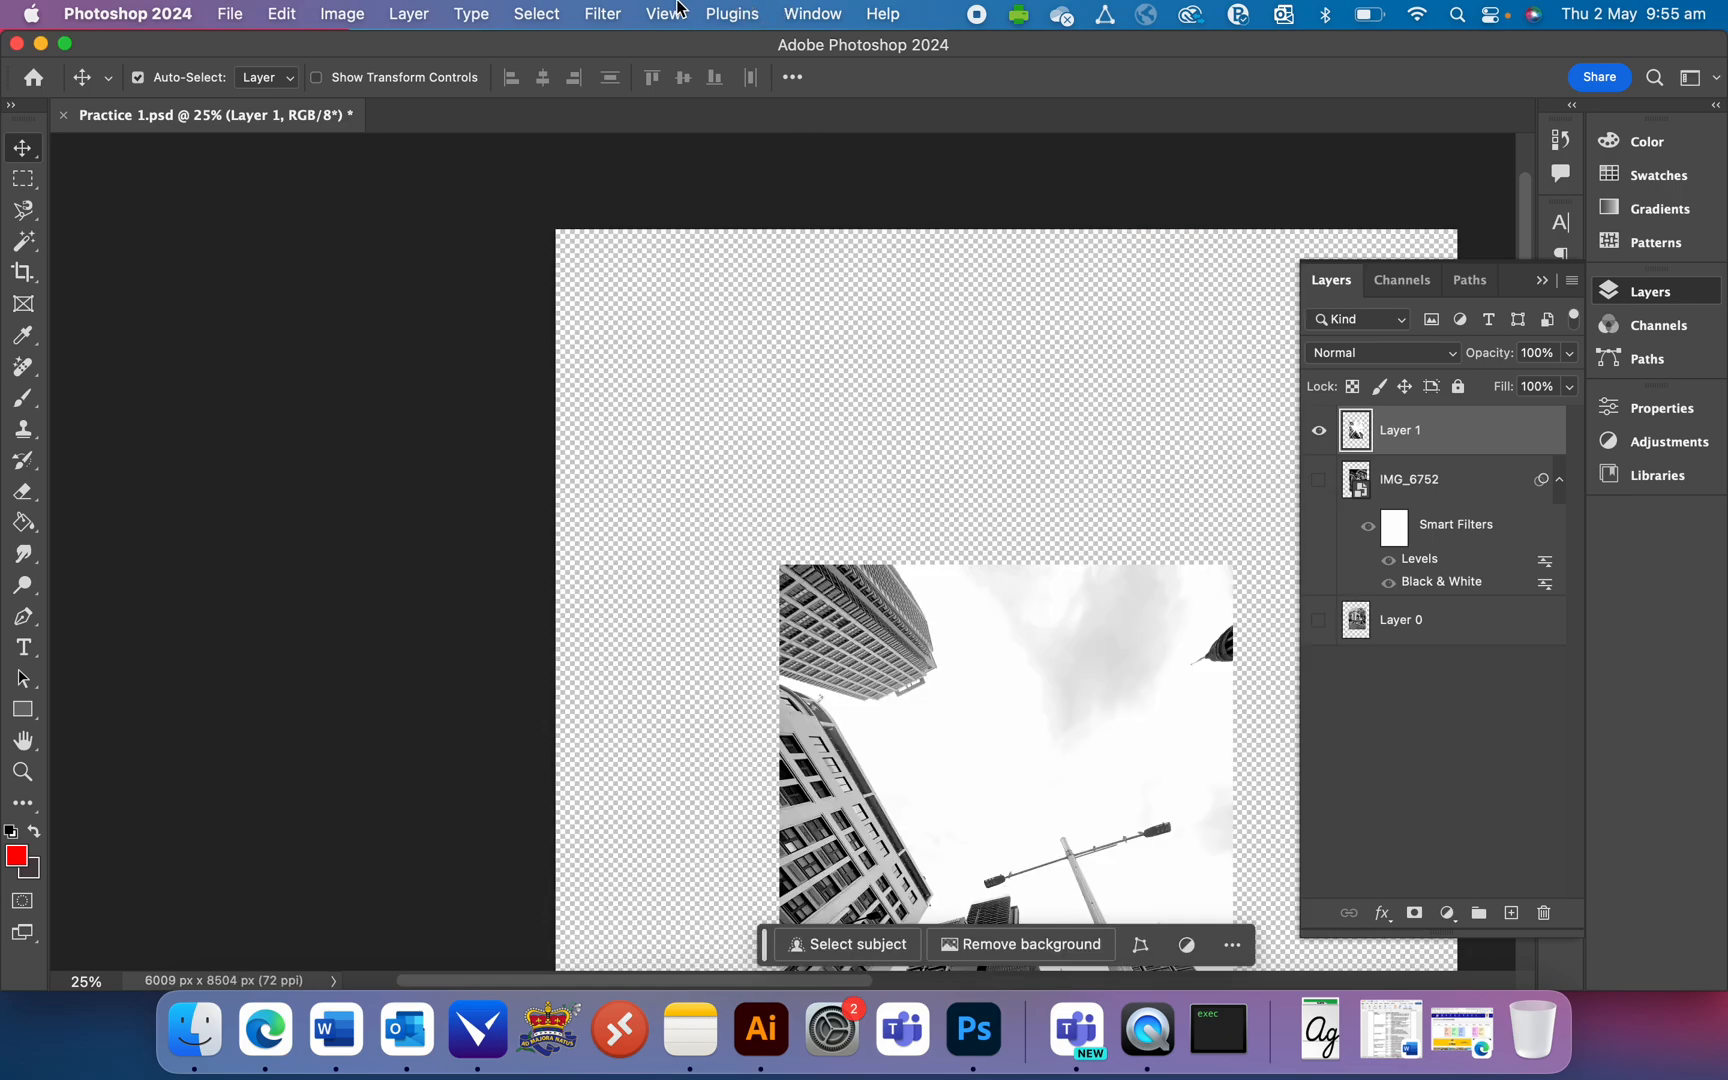
Step: Fit the whole canvas in view and move the Layer 1 image into the canvas's upper-right corner
left_click(665, 13)
left_click(751, 238)
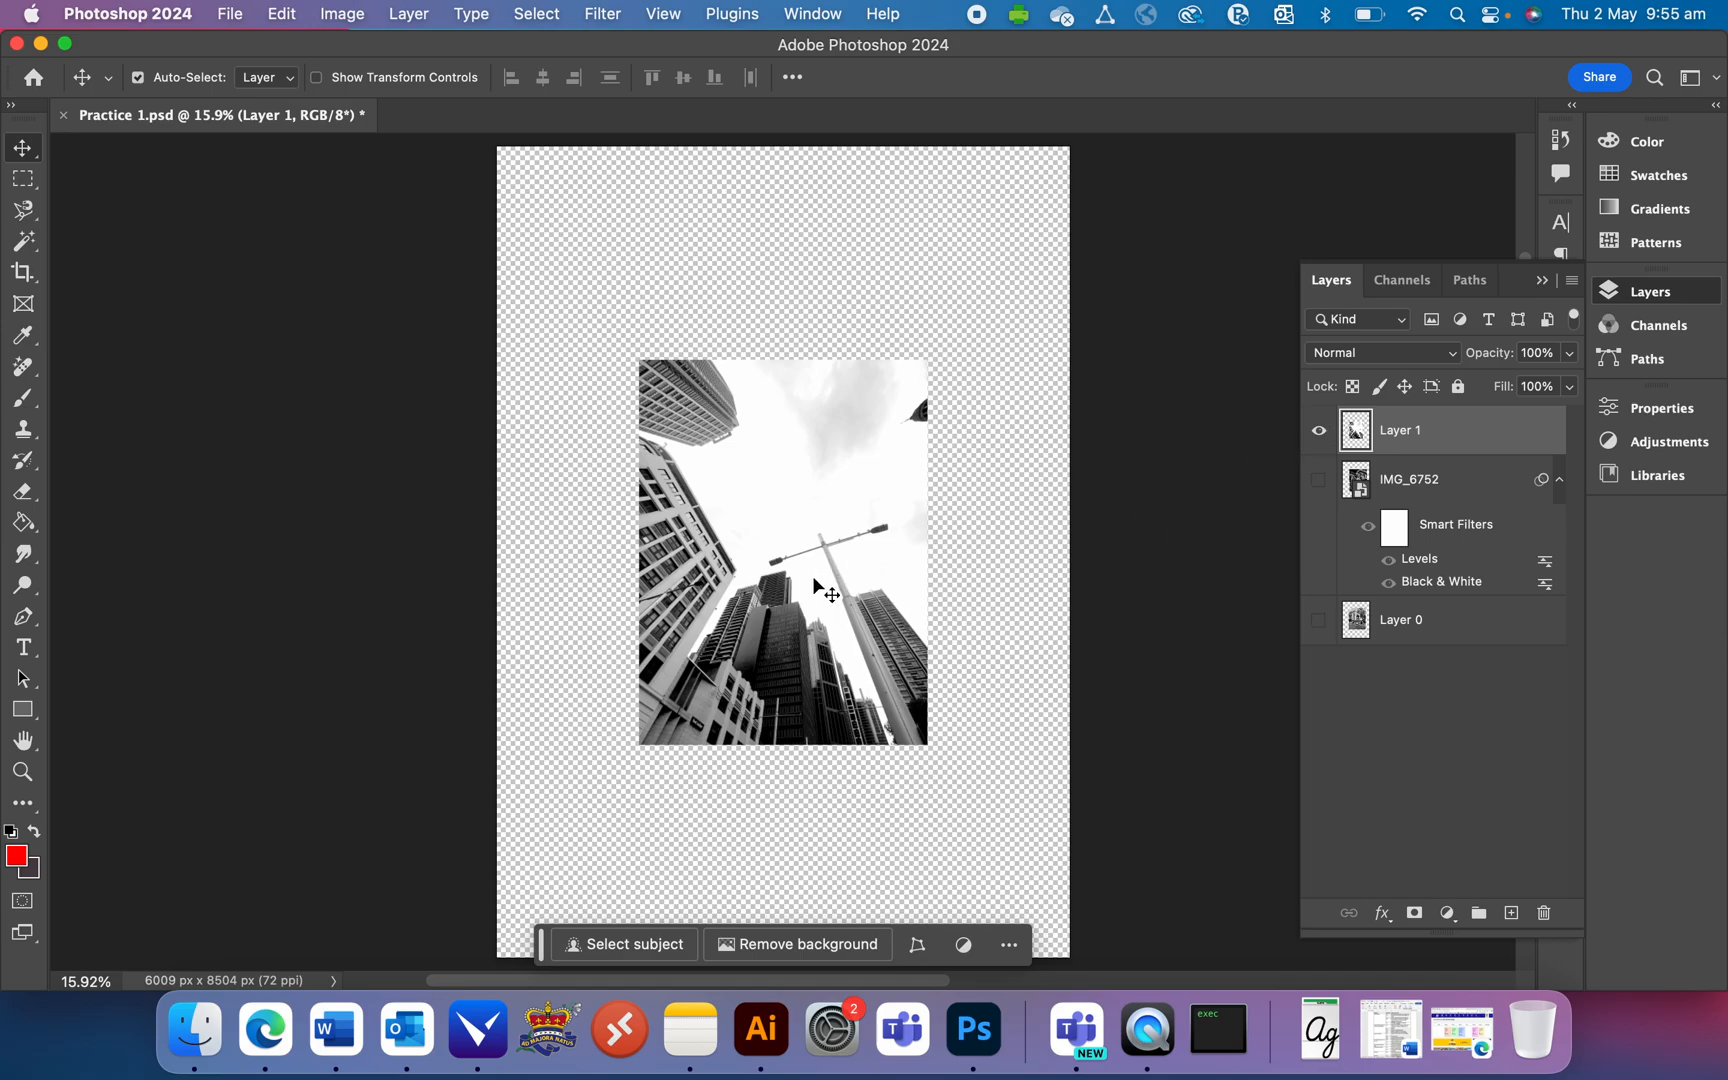
left_click(757, 577)
left_click_drag(757, 577, 902, 366)
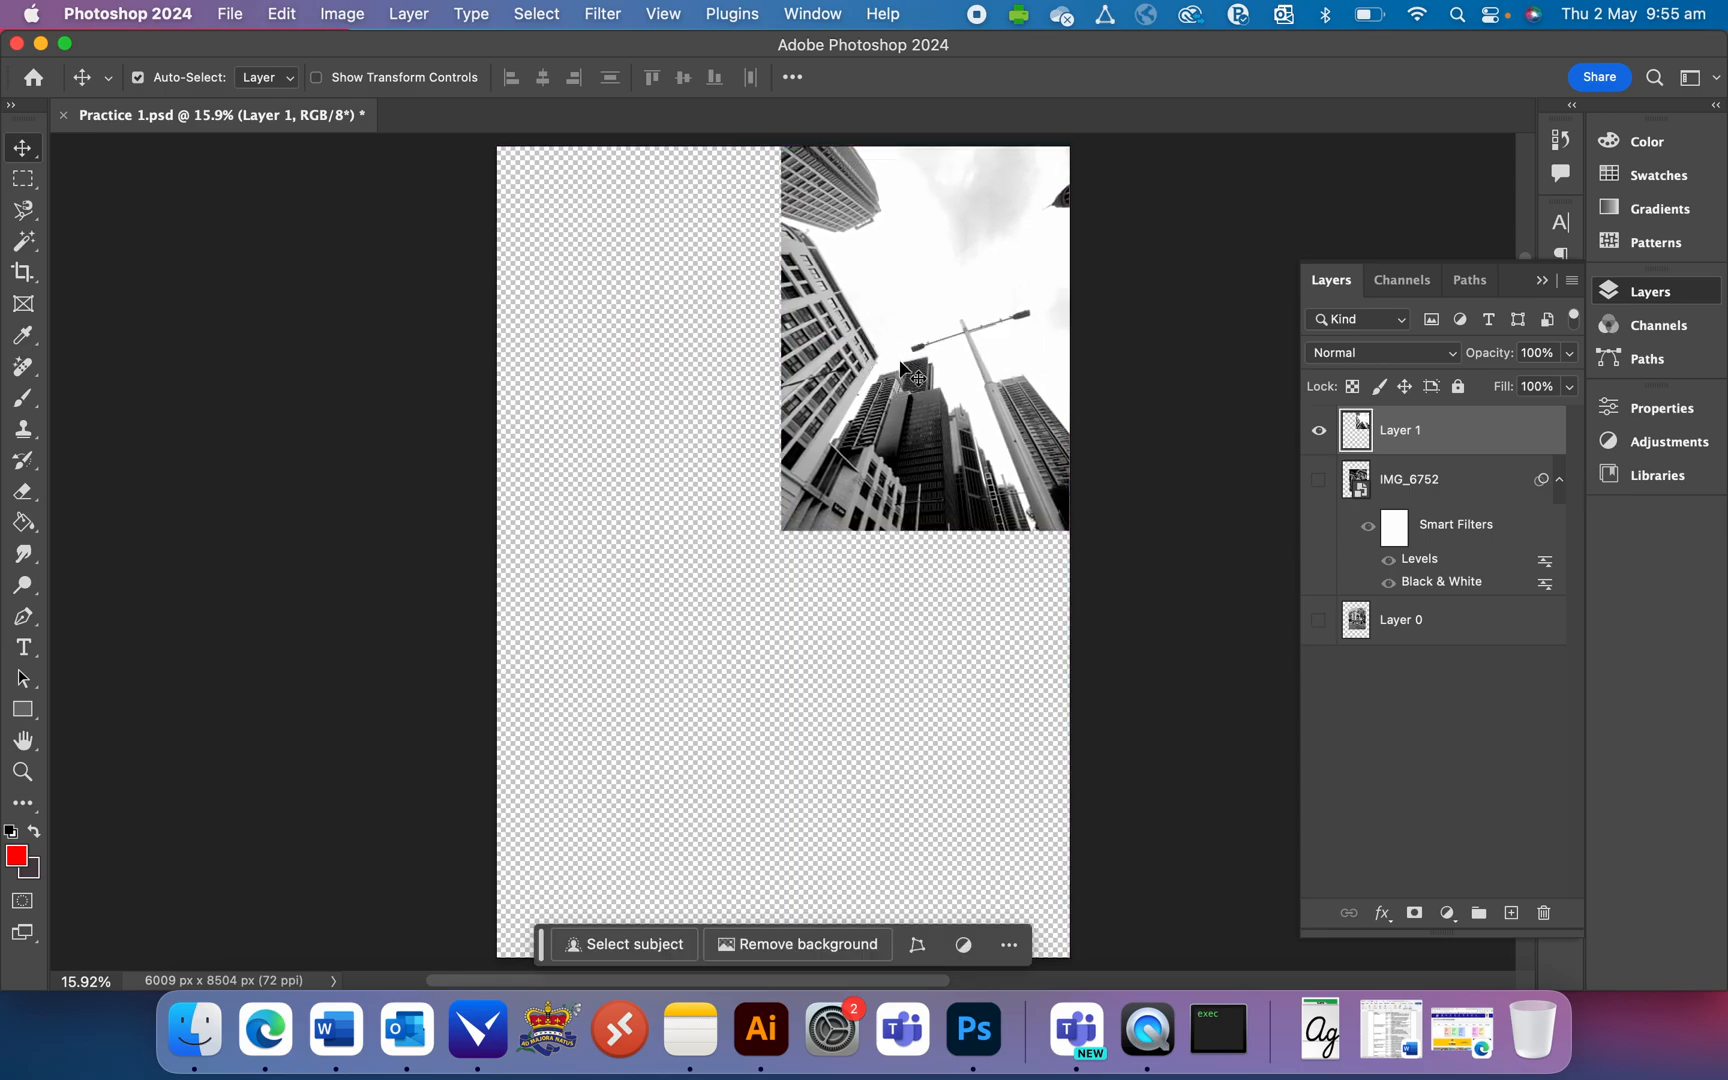
Step: Duplicate Layer 1 and place the copy in the canvas's upper-left corner, edge to edge with the original
right_click(1488, 436)
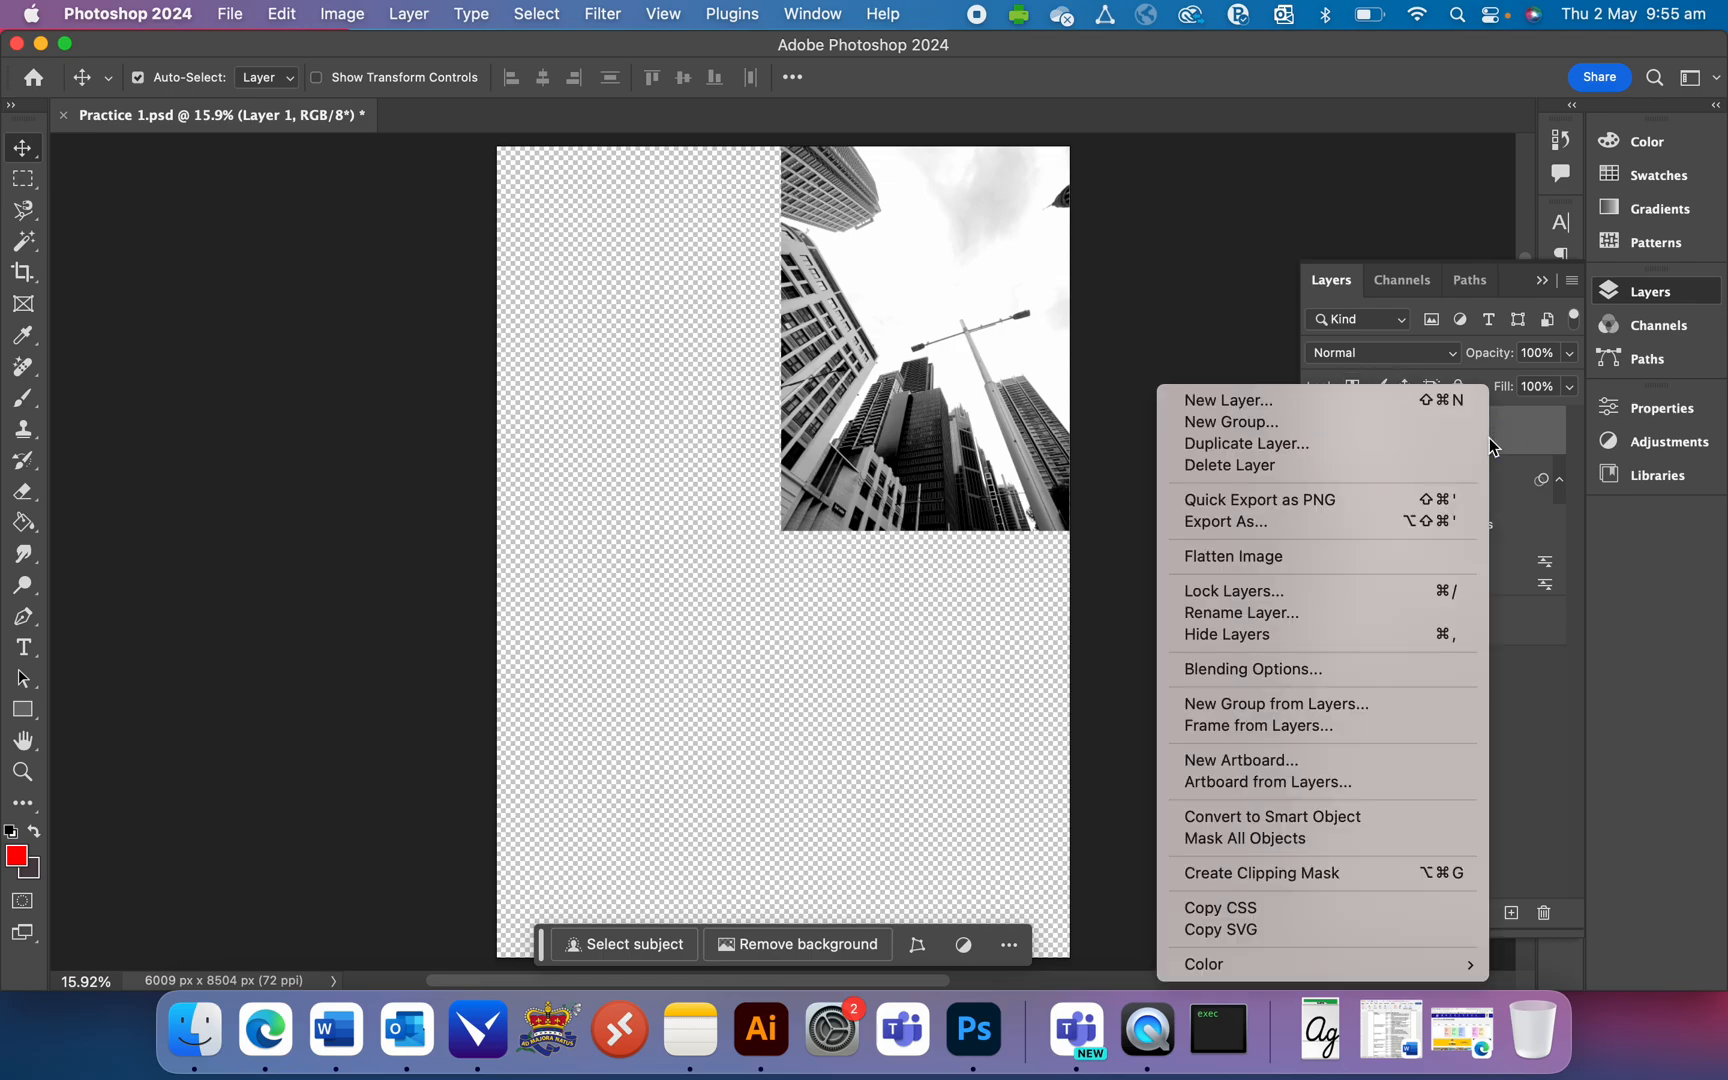
left_click(1407, 444)
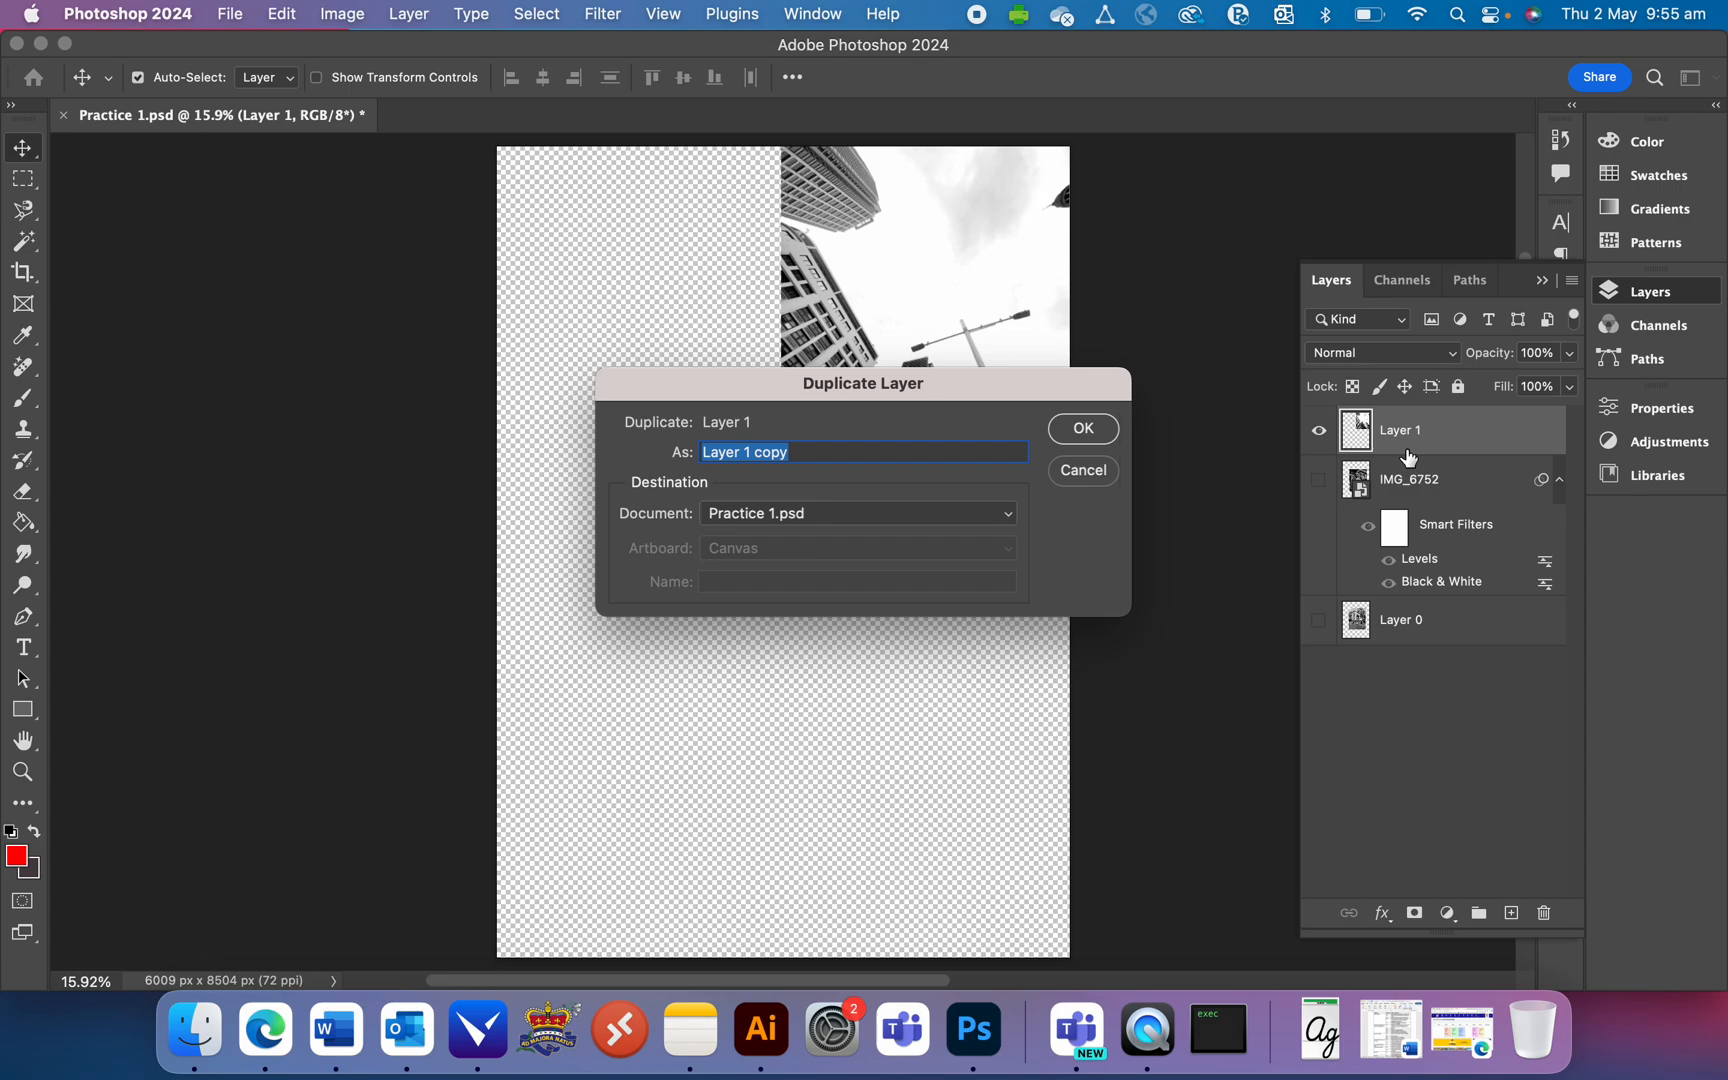
key("Return")
left_click_drag(995, 328, 710, 335)
Step: Flip Layer 1 copy horizontally so it mirrors the original image beside it
left_click(282, 14)
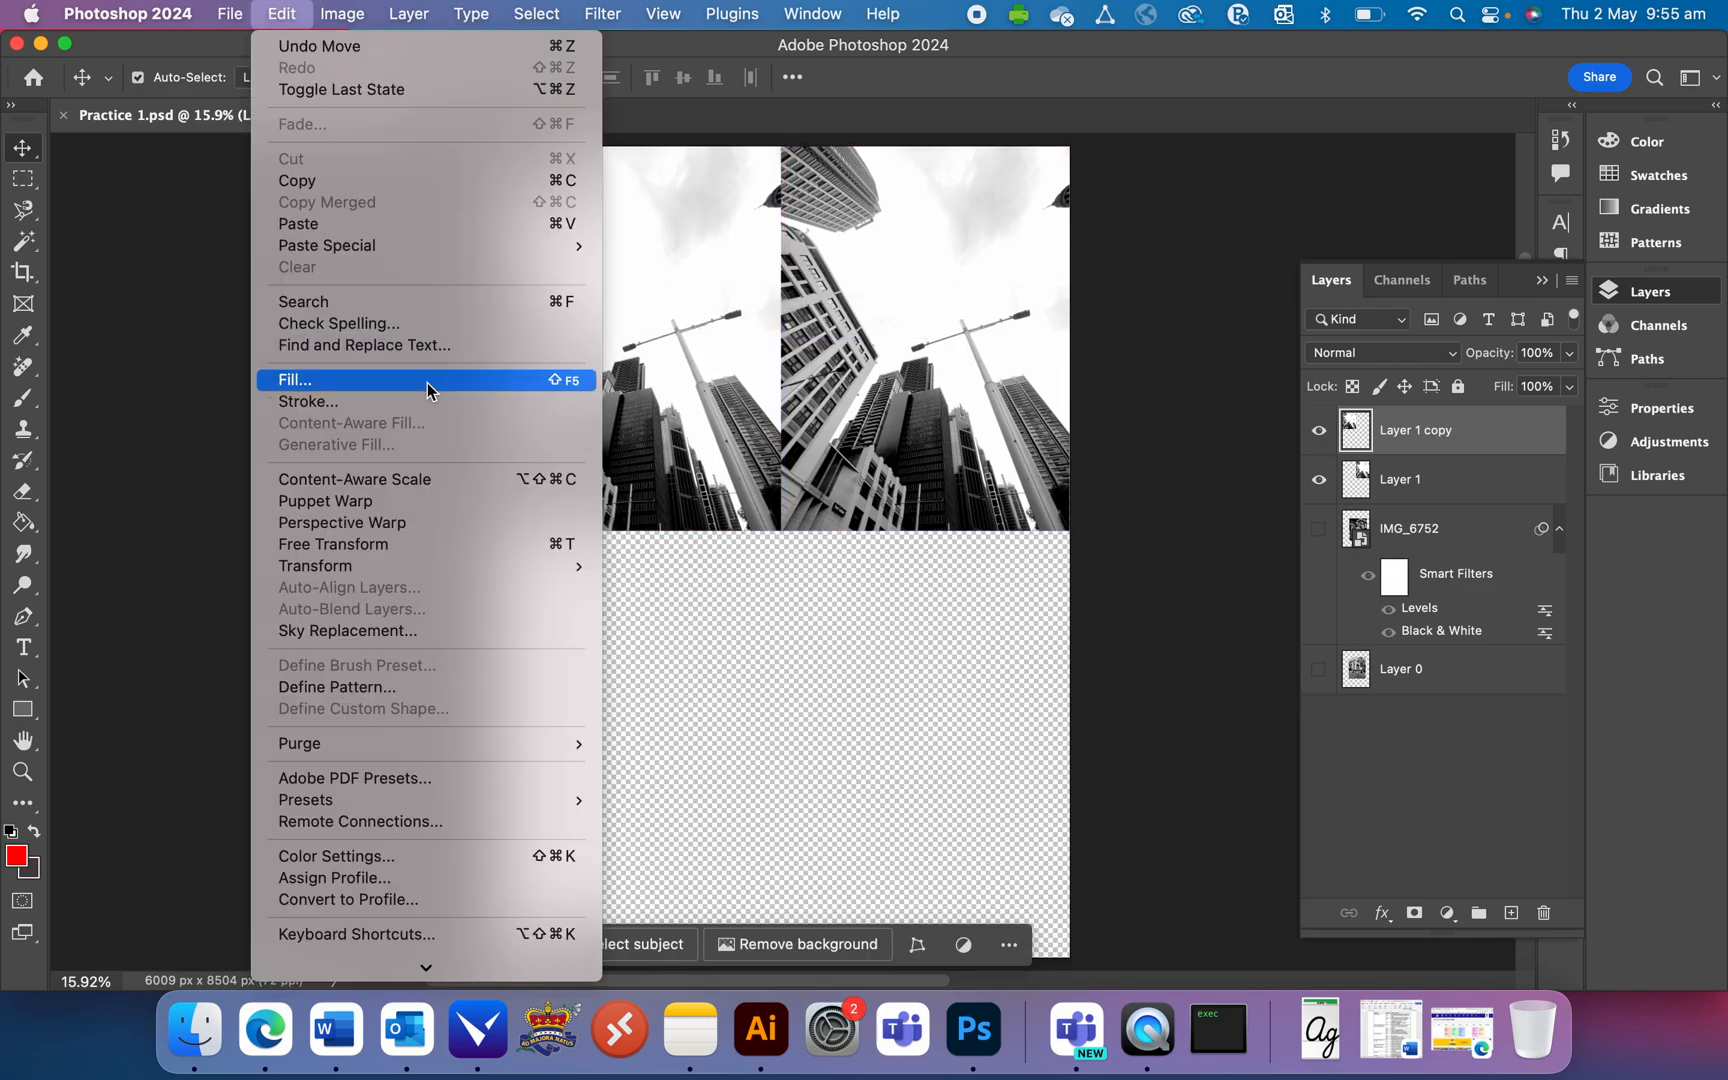
mouse_move(469, 573)
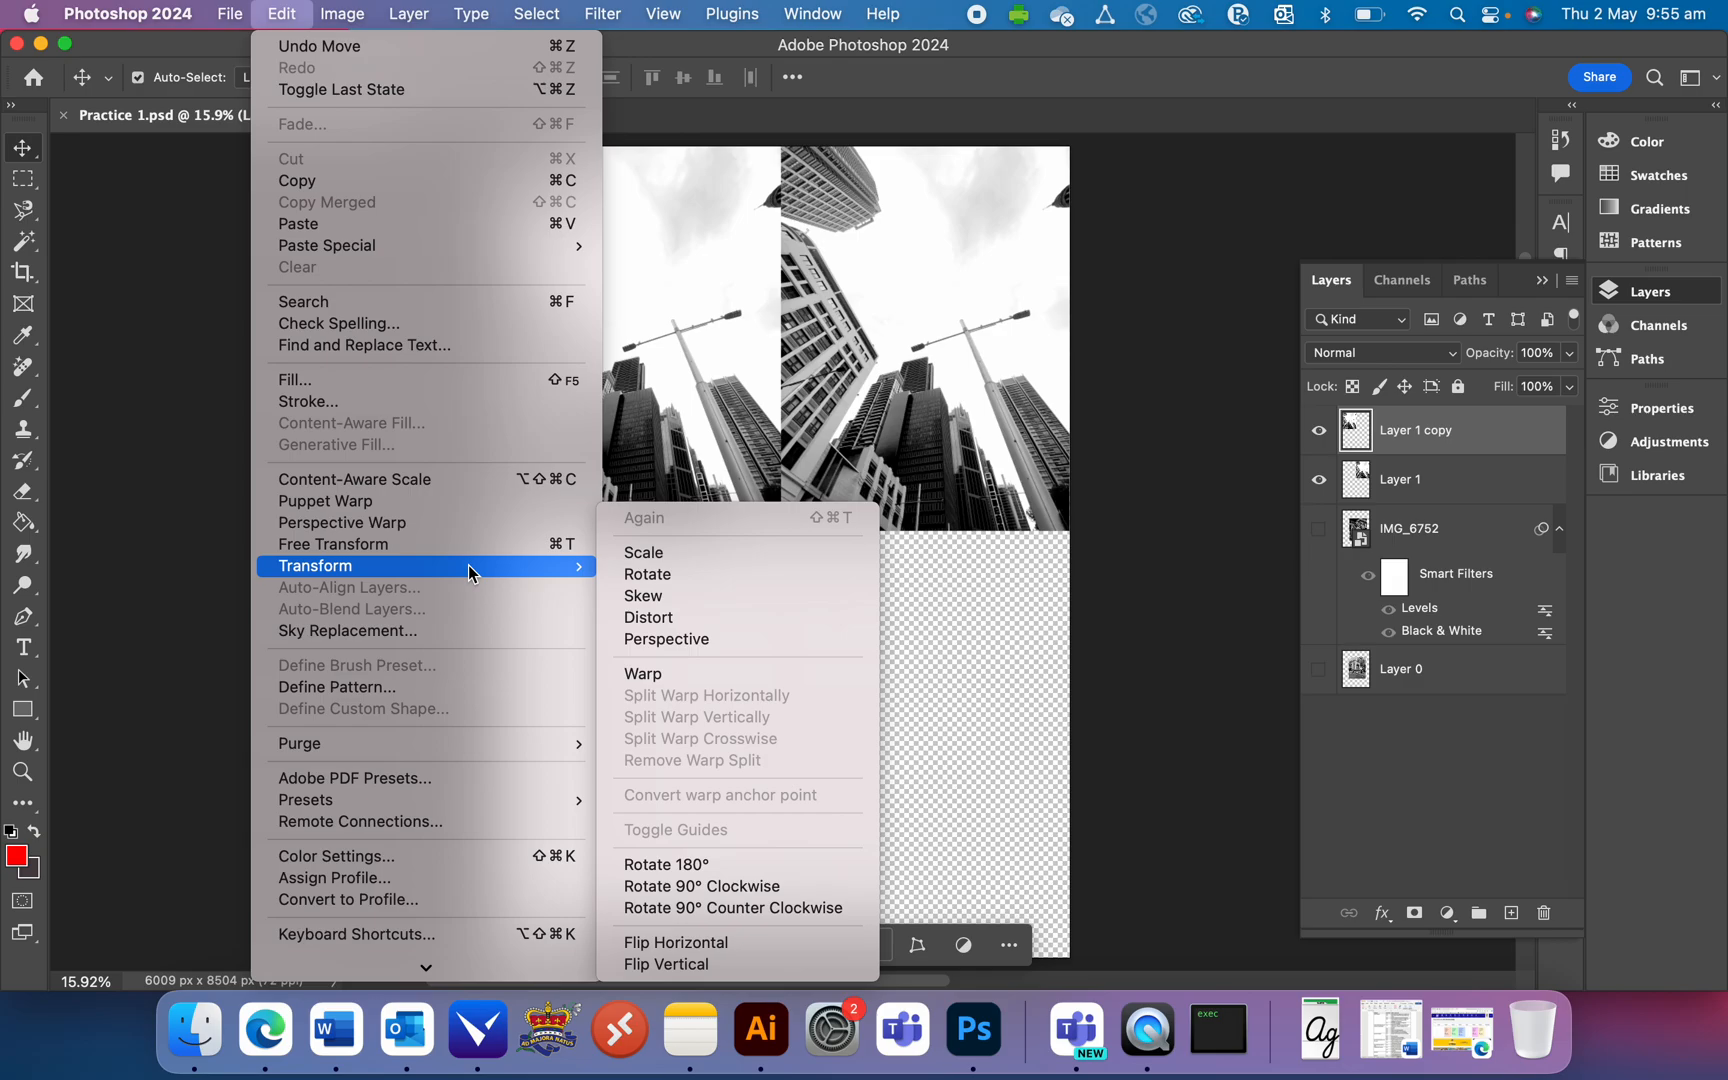
left_click(816, 943)
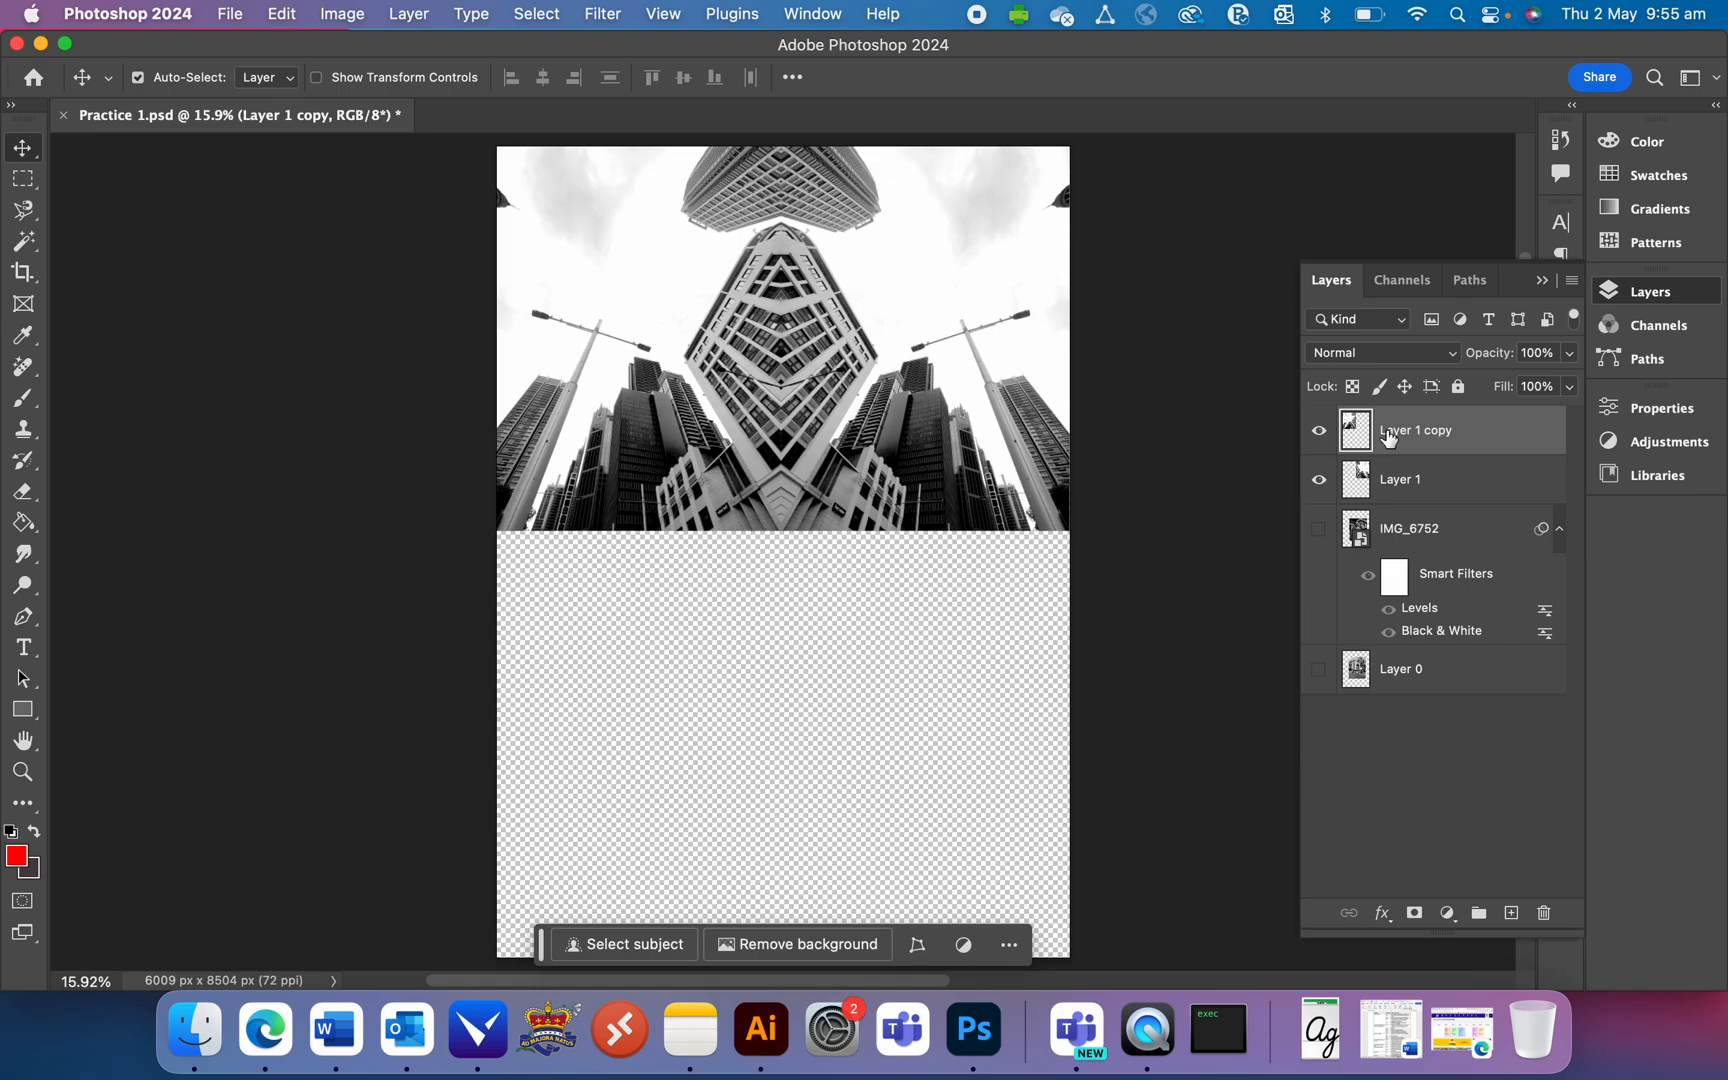
Step: Duplicate Layer 1 copy and place the new copy directly below the upper-left image
right_click(1458, 438)
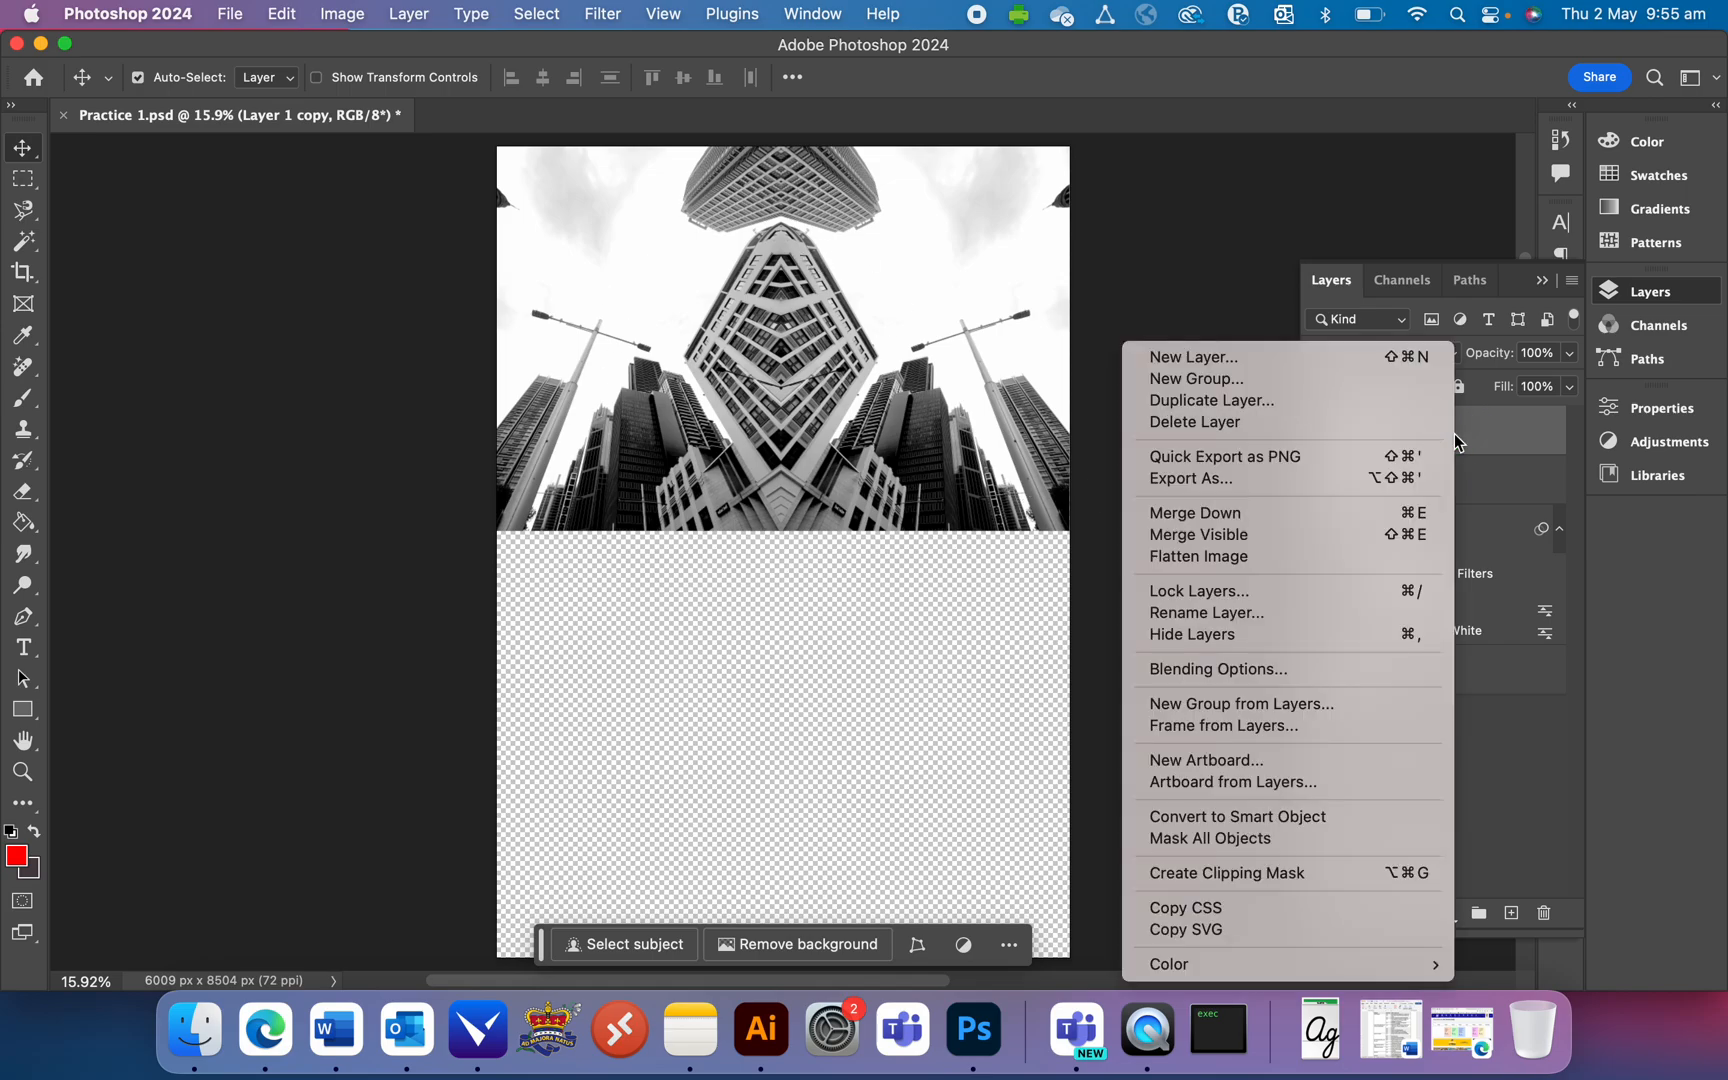
left_click(1352, 401)
key("Return")
left_click_drag(927, 296, 925, 550)
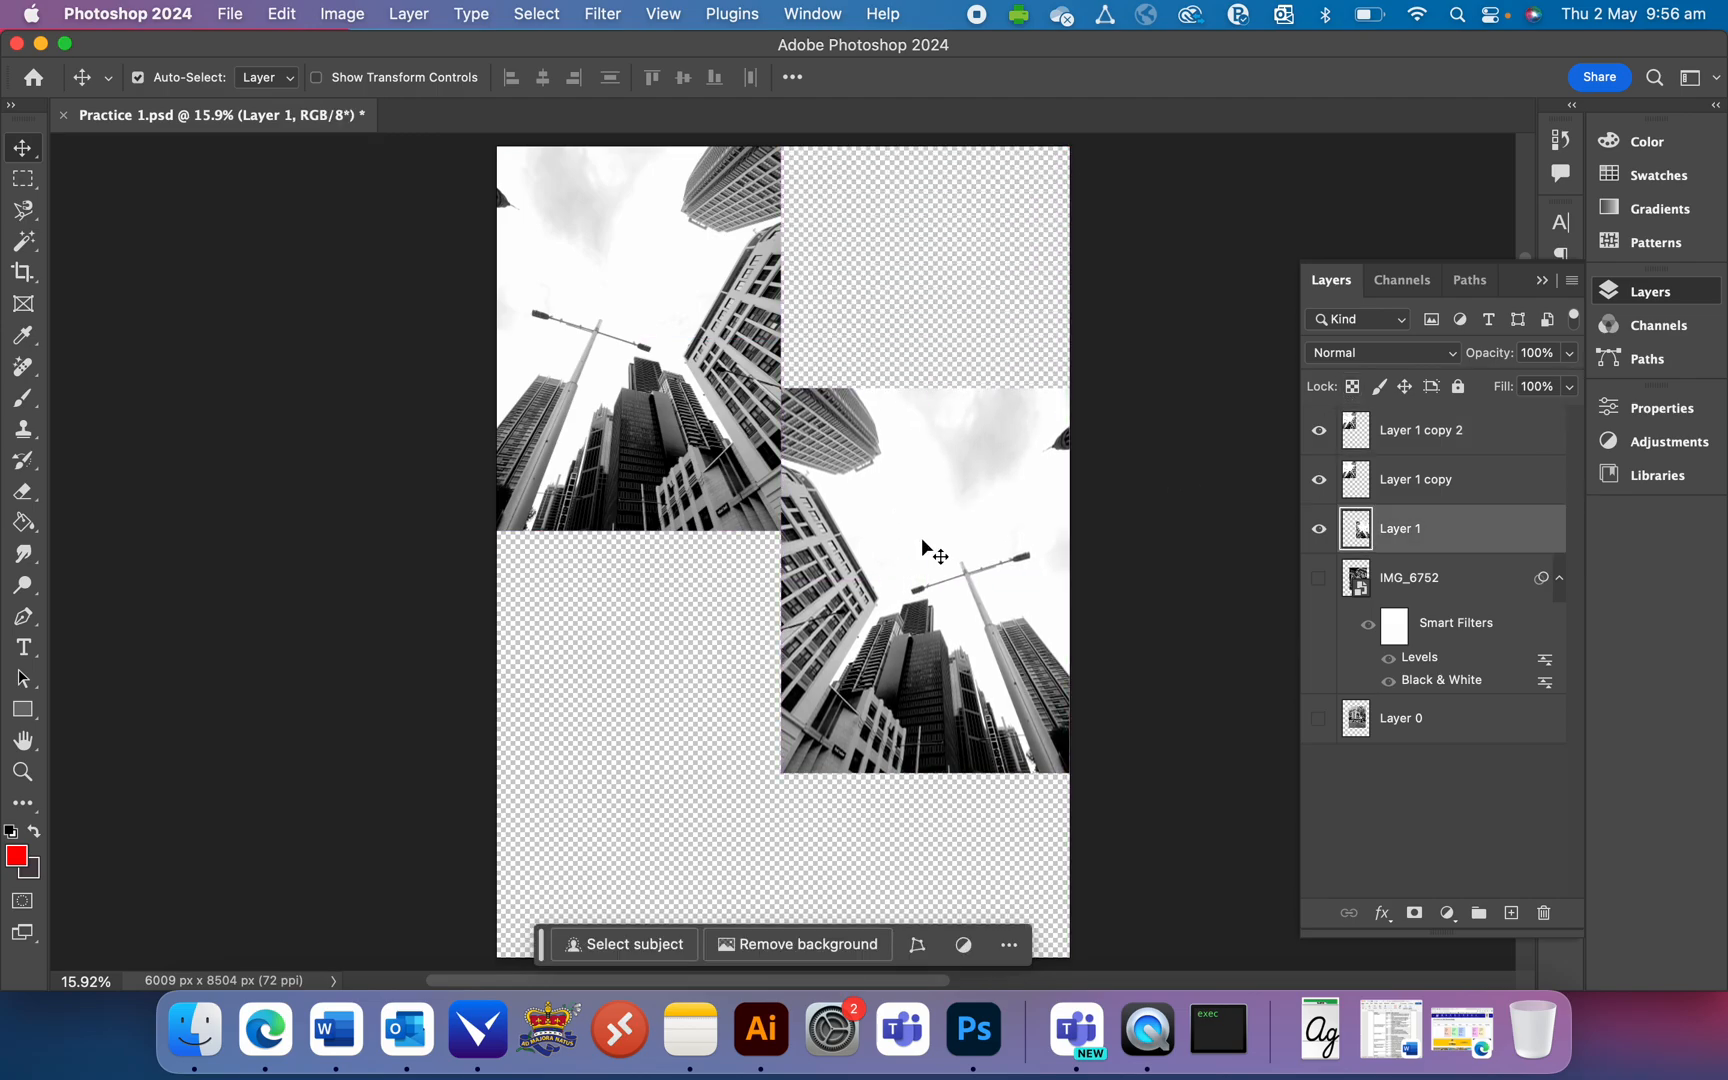
key("super+z")
left_click_drag(688, 284, 689, 680)
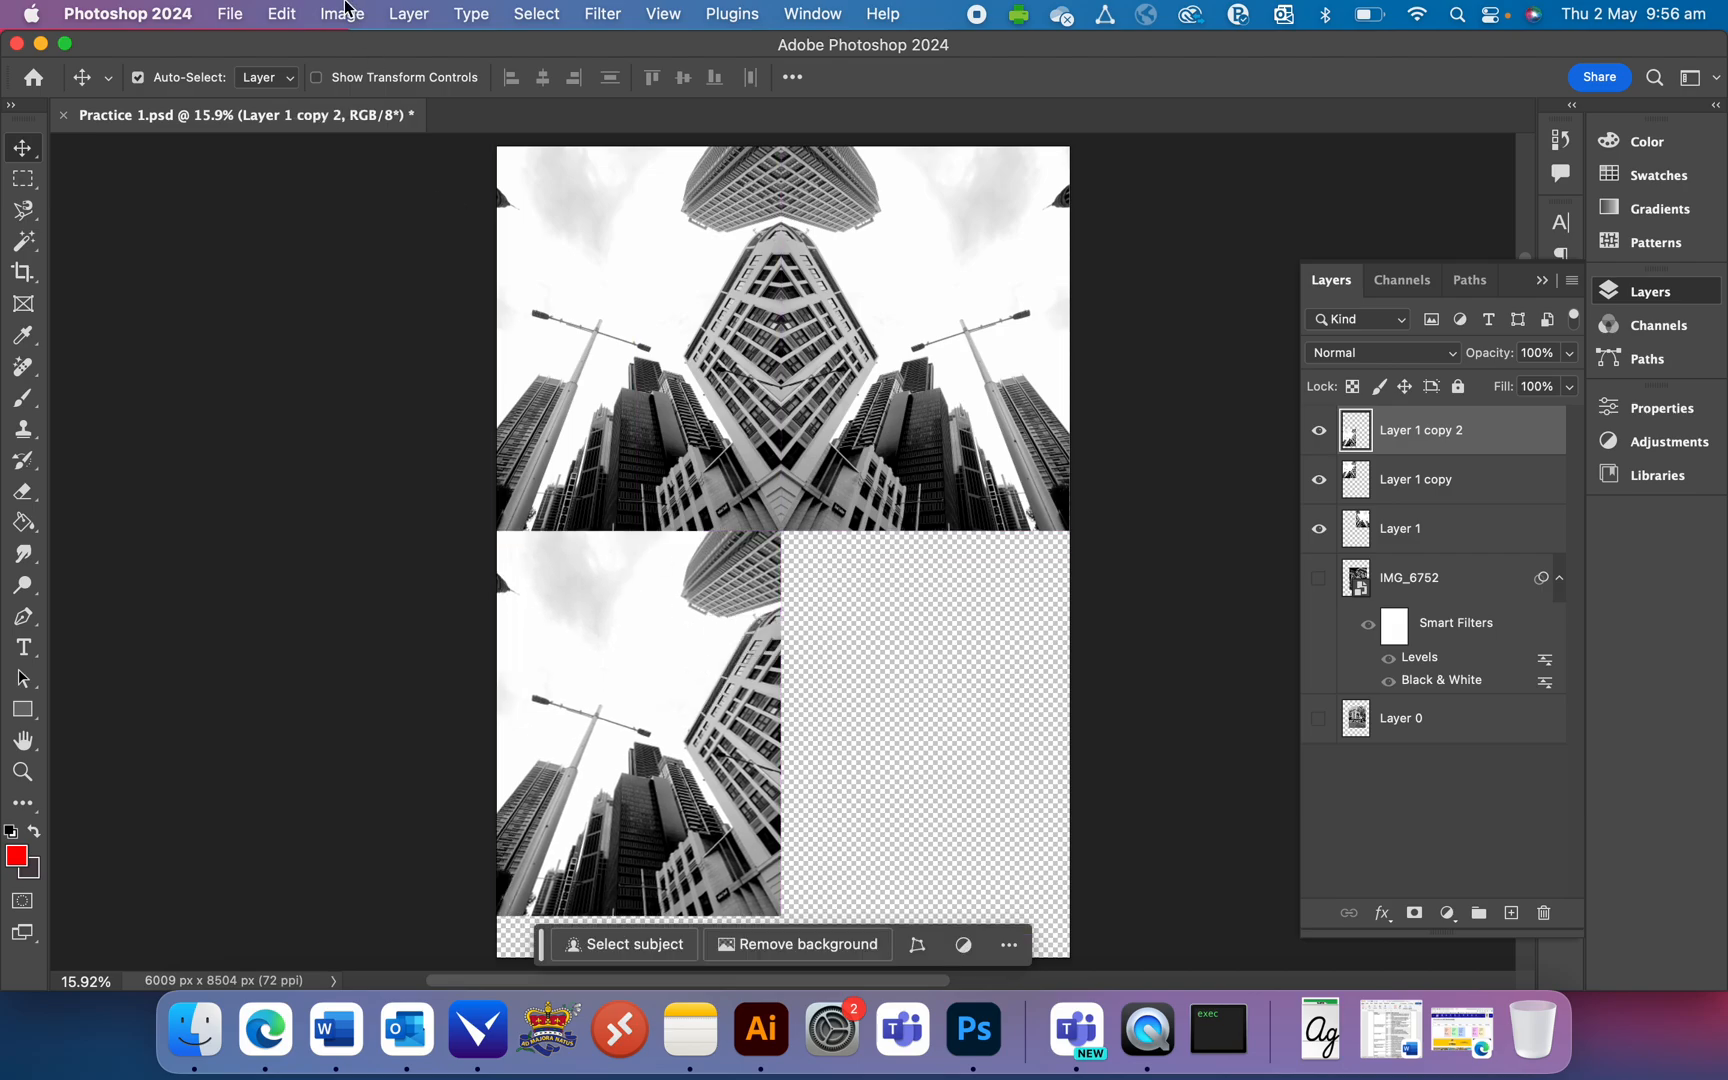
Step: Flip Layer 1 copy 2 vertically so it mirrors the image above it
left_click(284, 12)
mouse_move(505, 566)
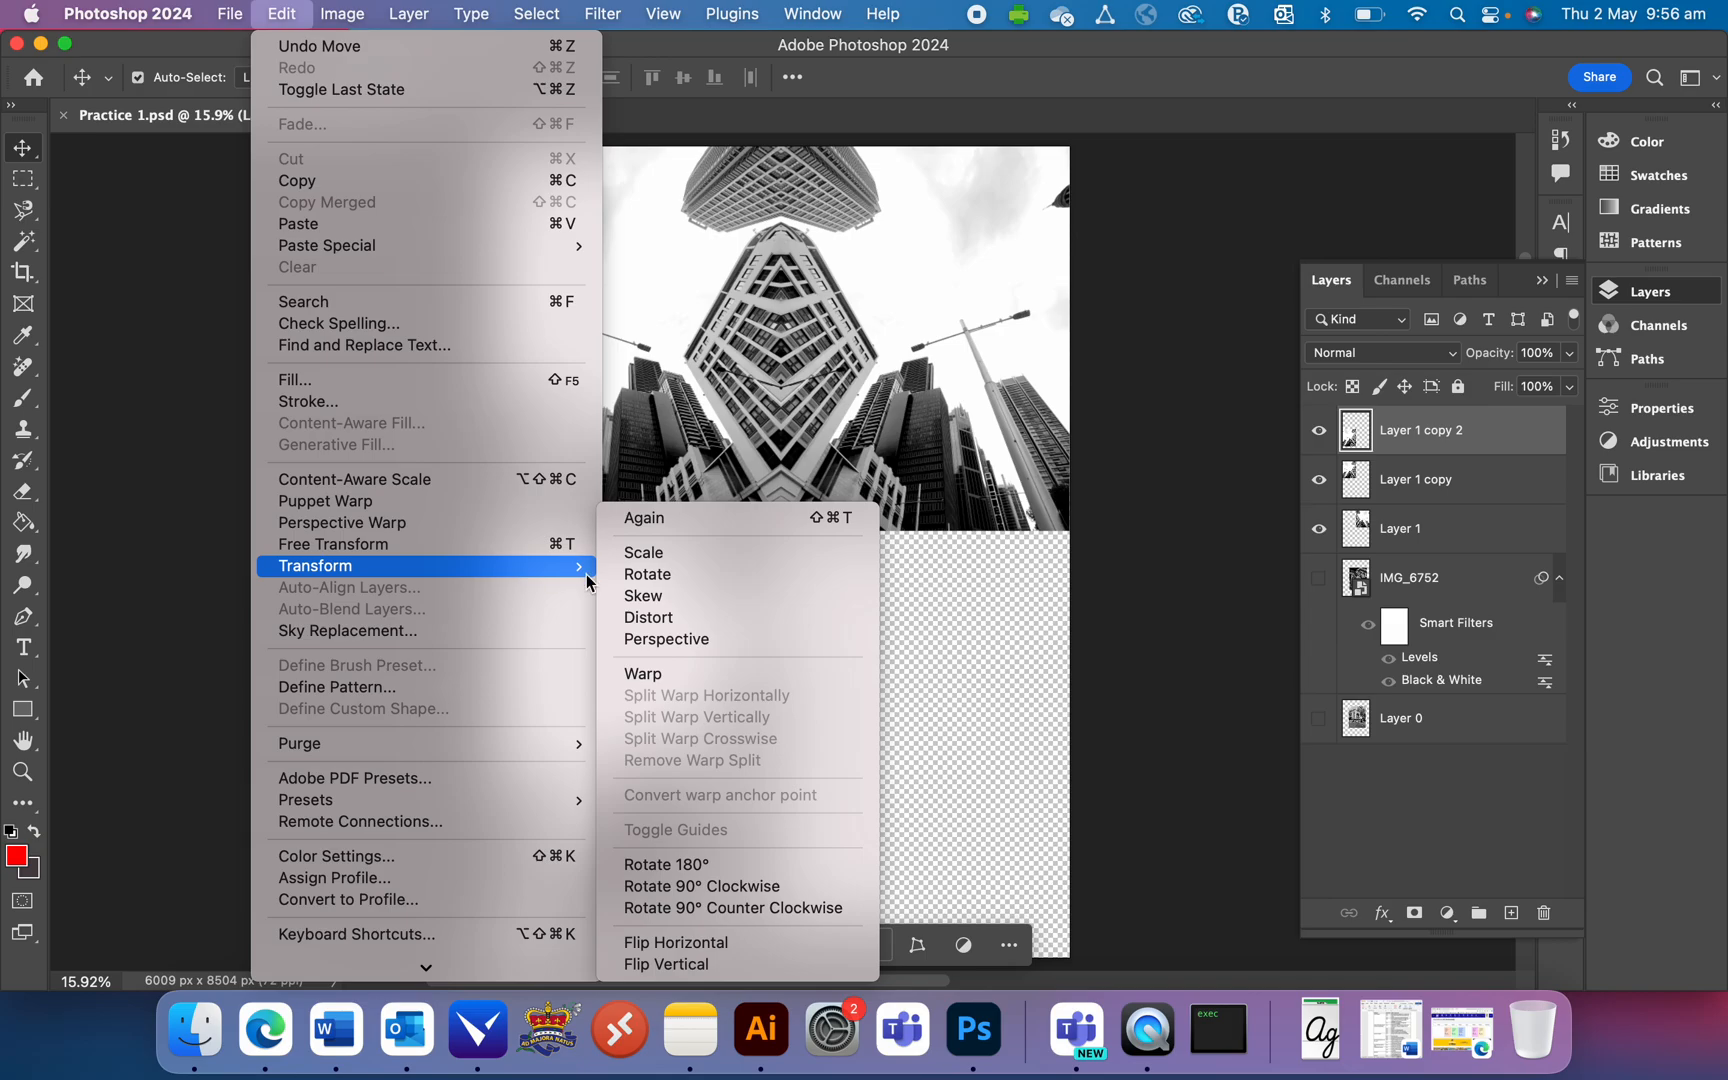
left_click(693, 966)
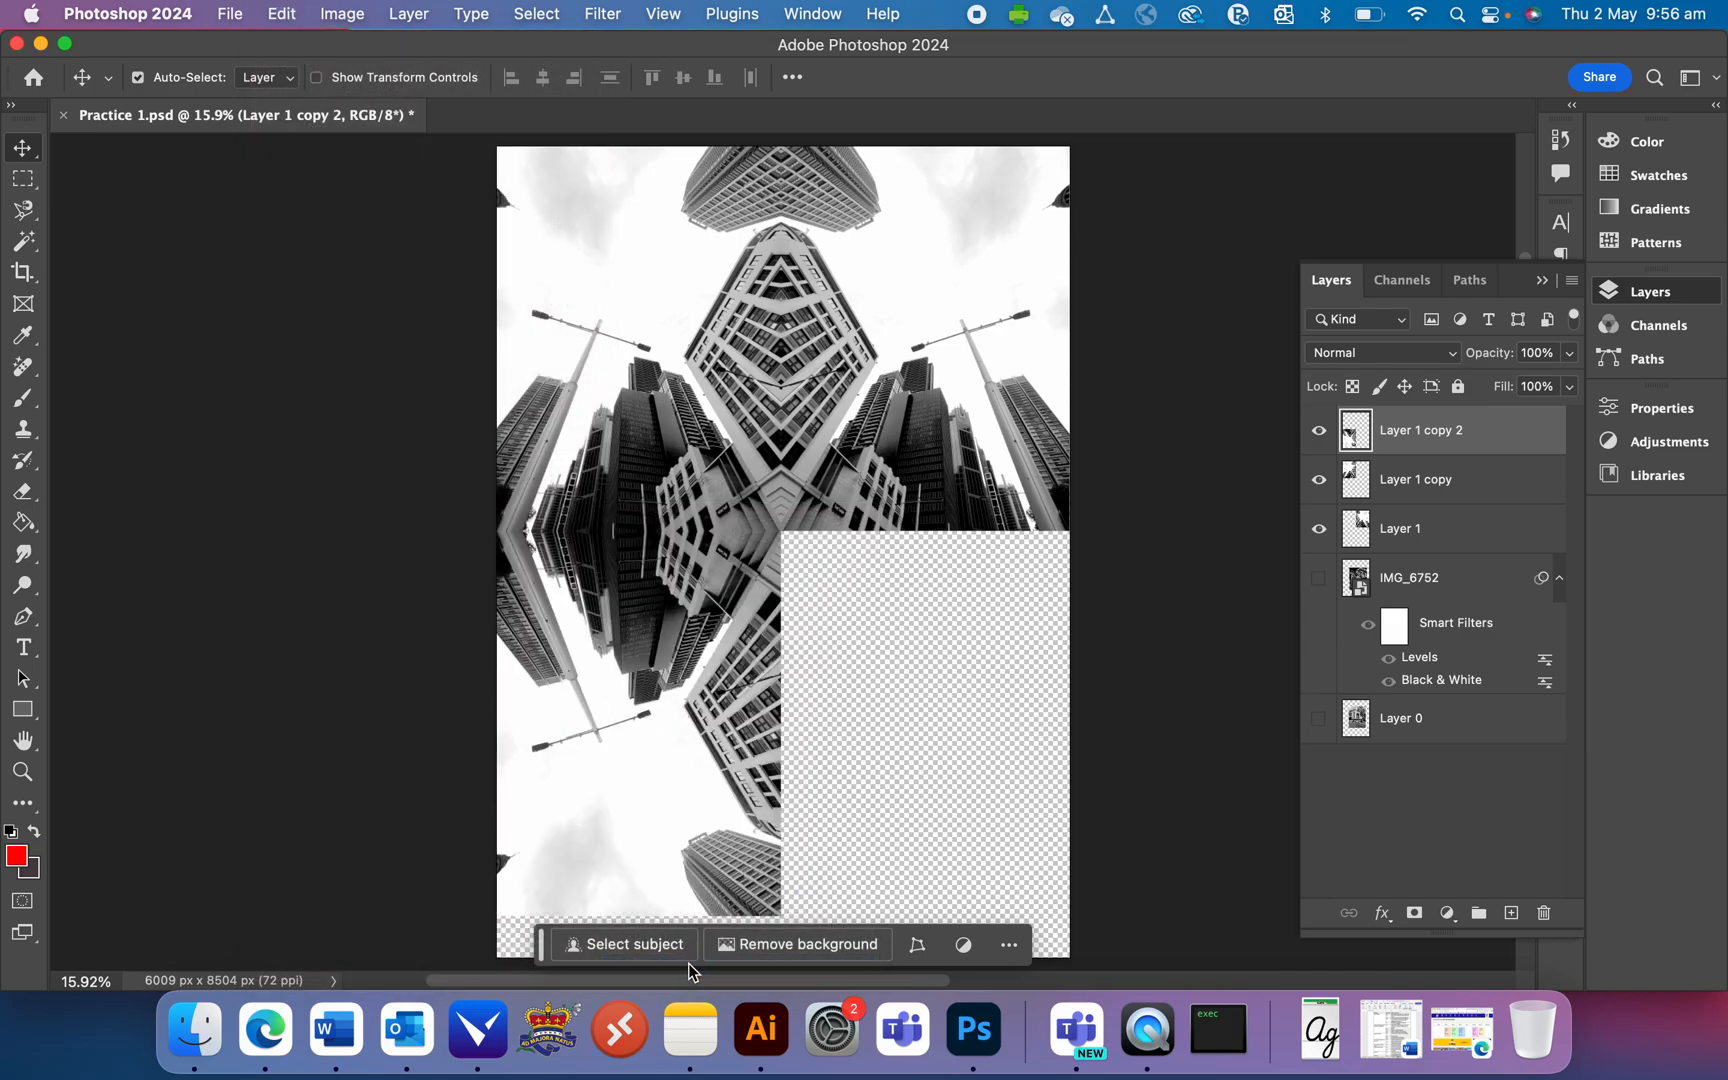
Step: Duplicate Layer 1 copy 2 and place the new copy in the empty area beside it, below the upper-right image
right_click(1425, 429)
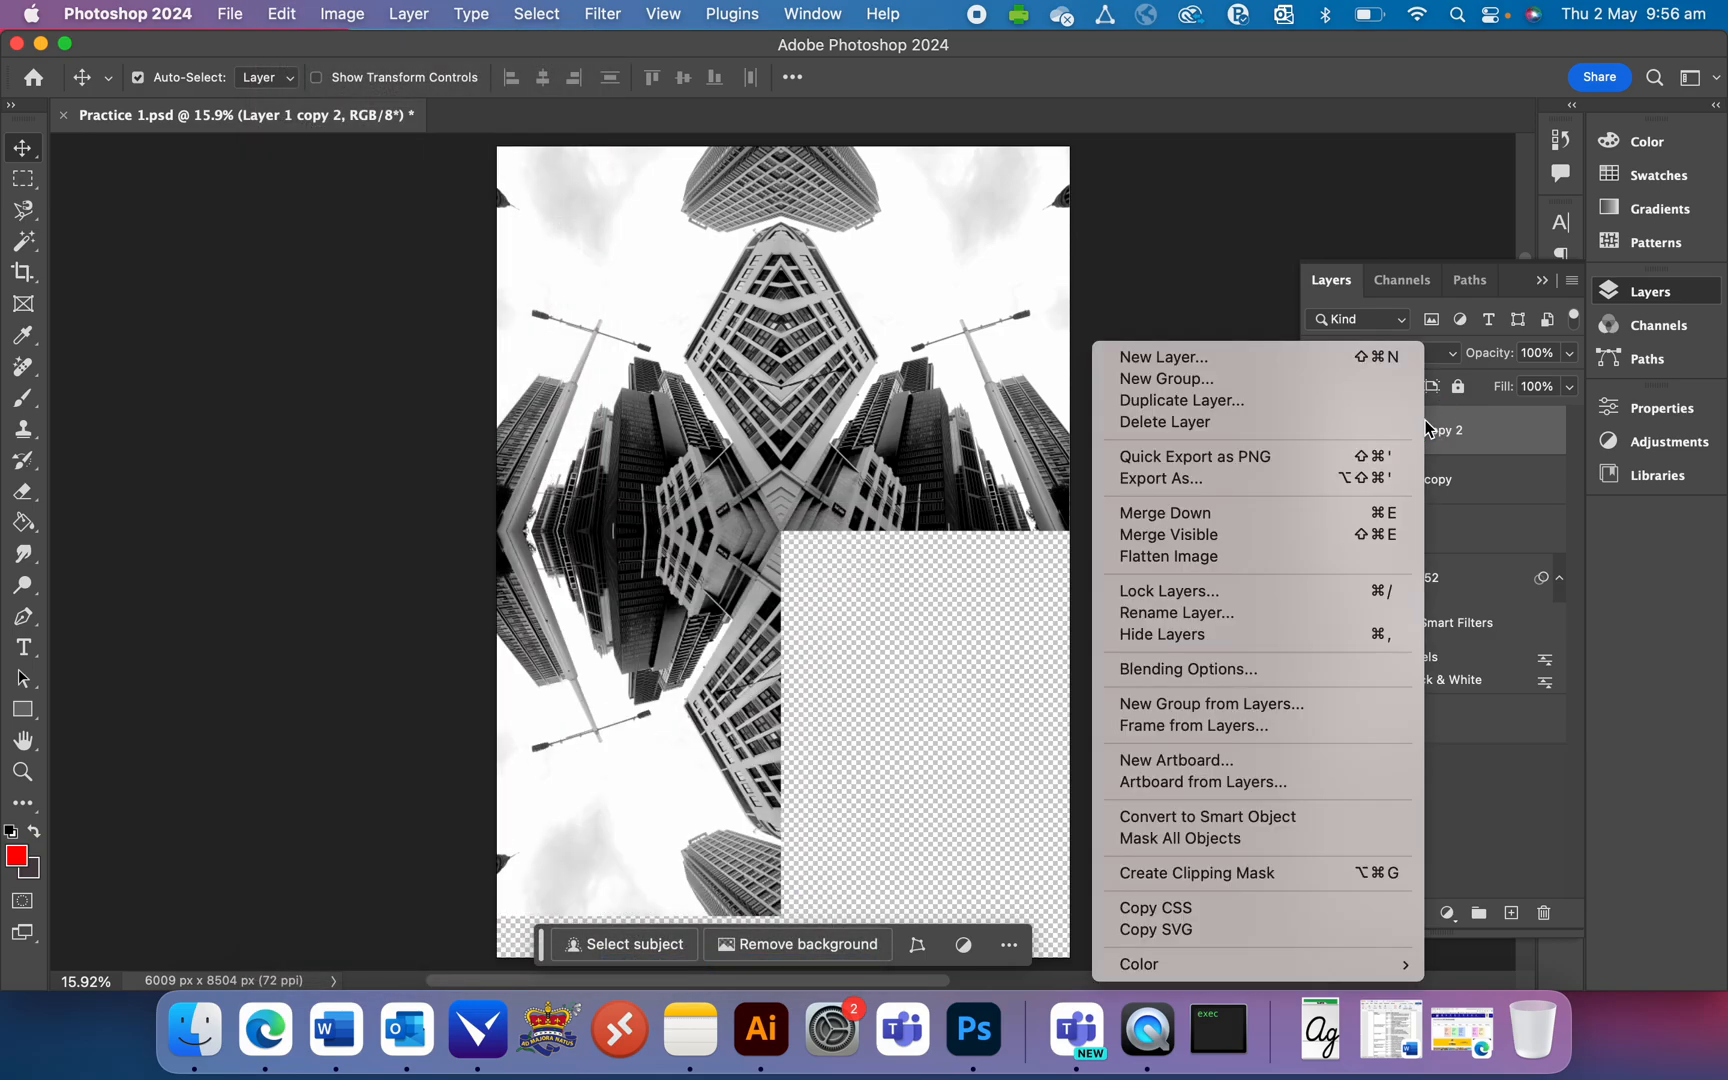
left_click(1277, 399)
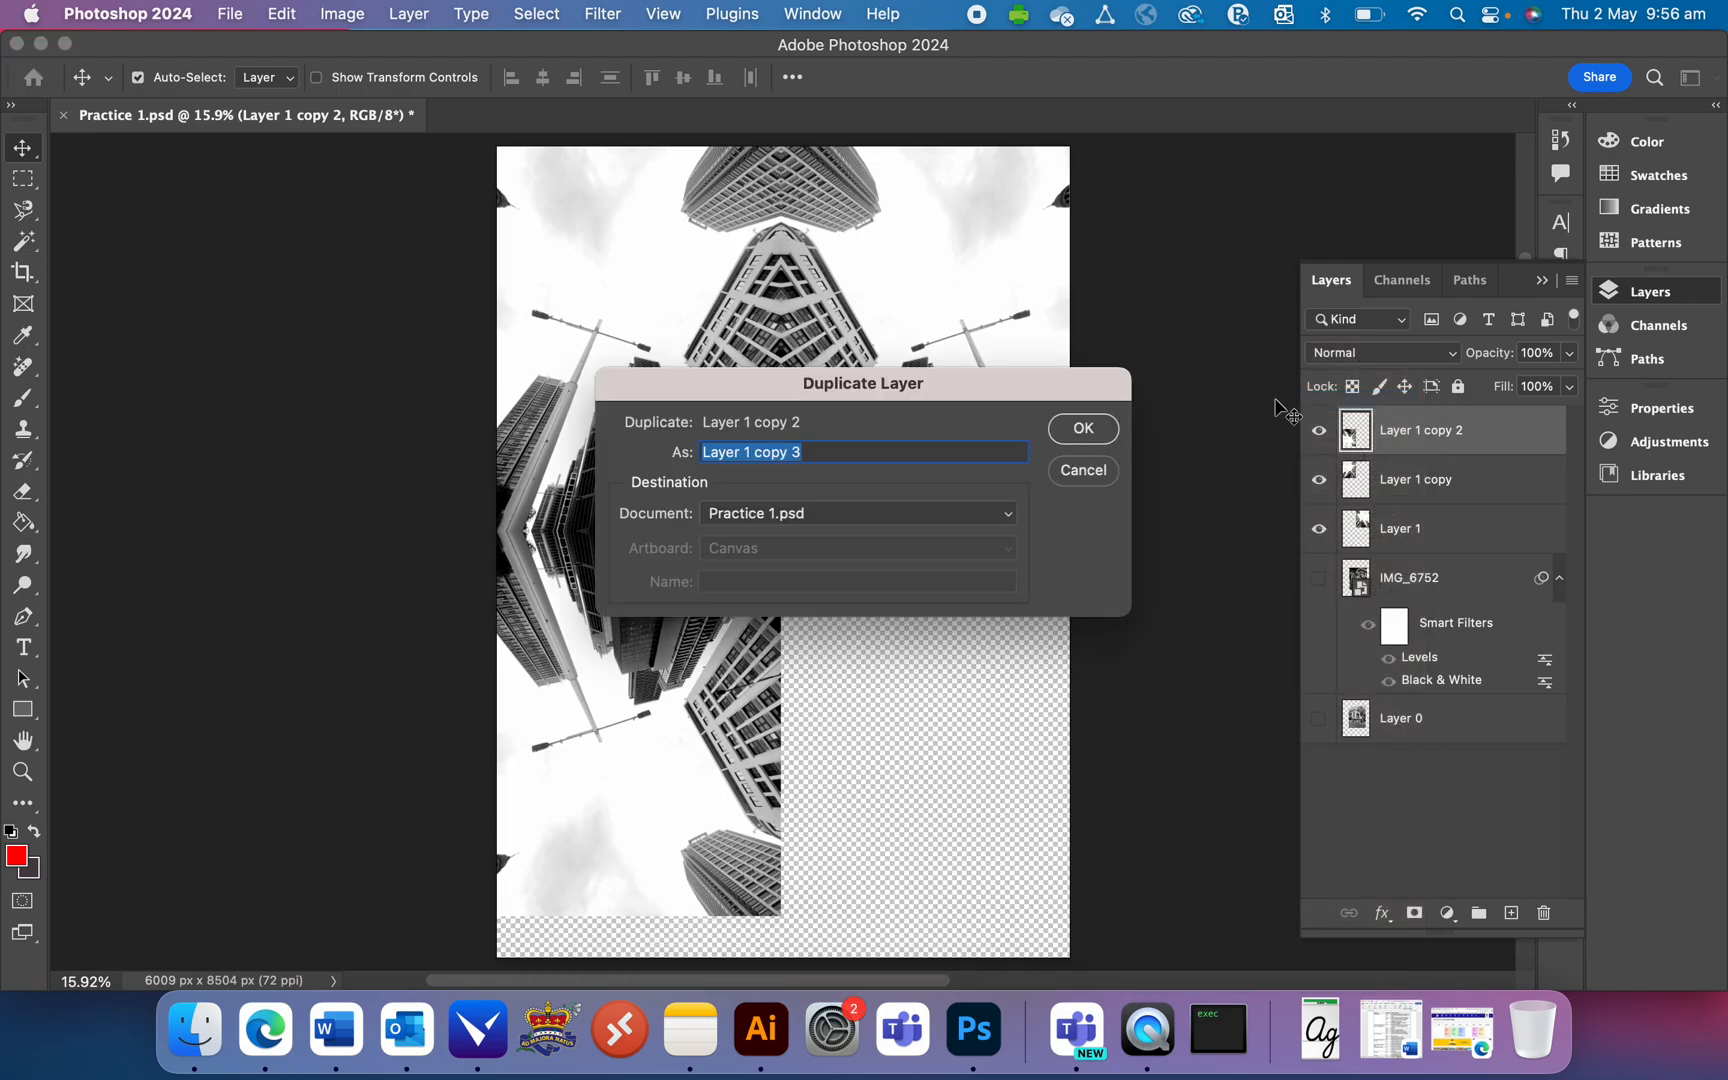
key("Return")
left_click_drag(677, 690, 962, 693)
Step: Flip Layer 1 copy 3 horizontally to complete the four-way mirrored pattern
left_click(282, 13)
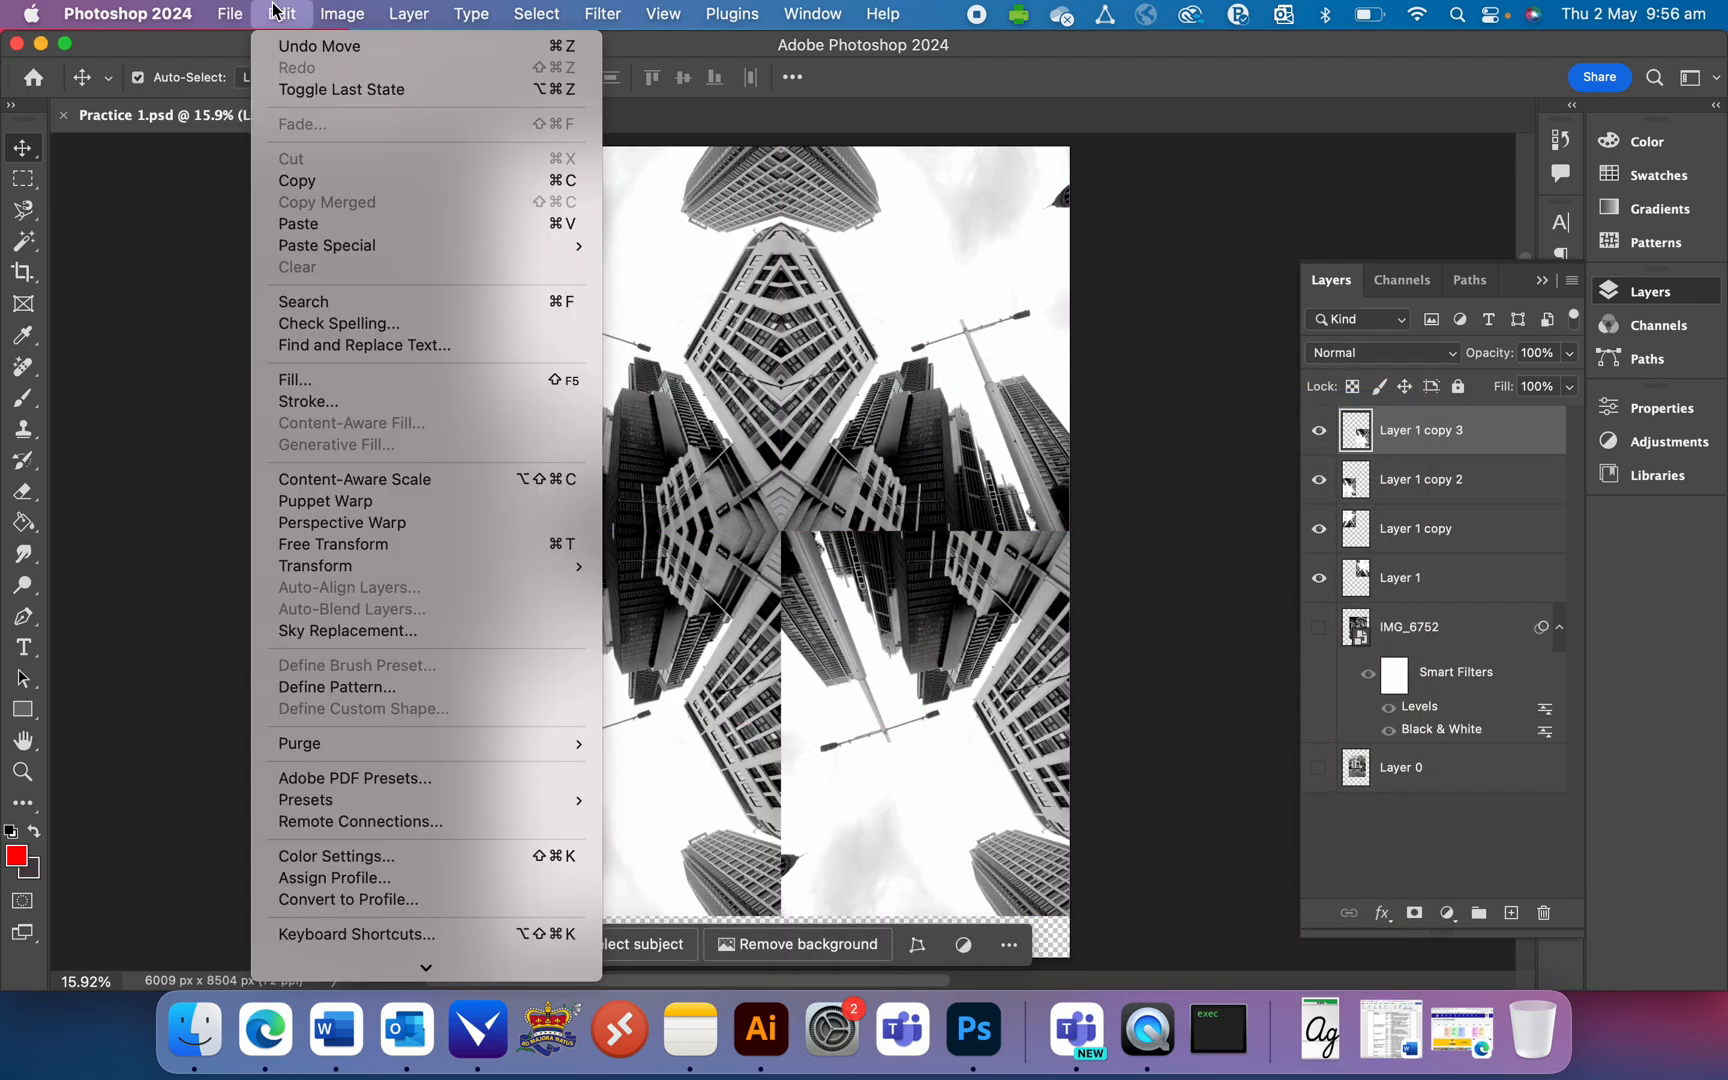
mouse_move(481, 576)
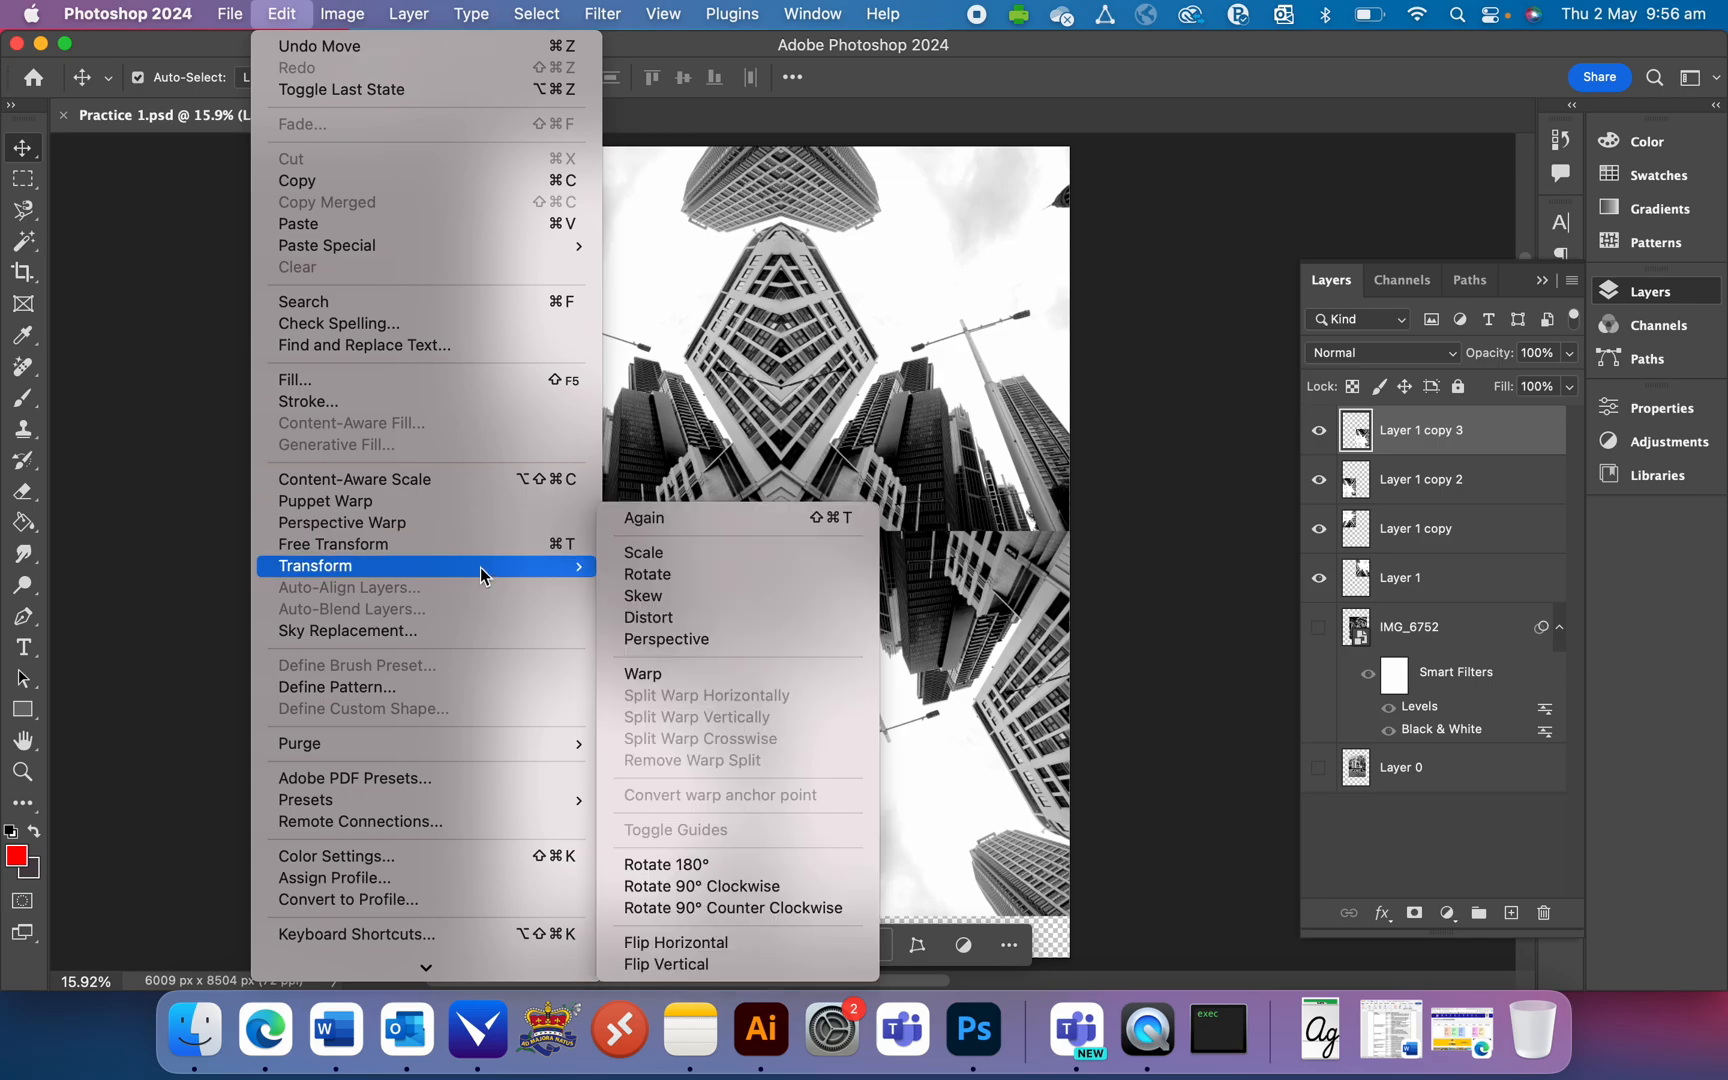
left_click(768, 943)
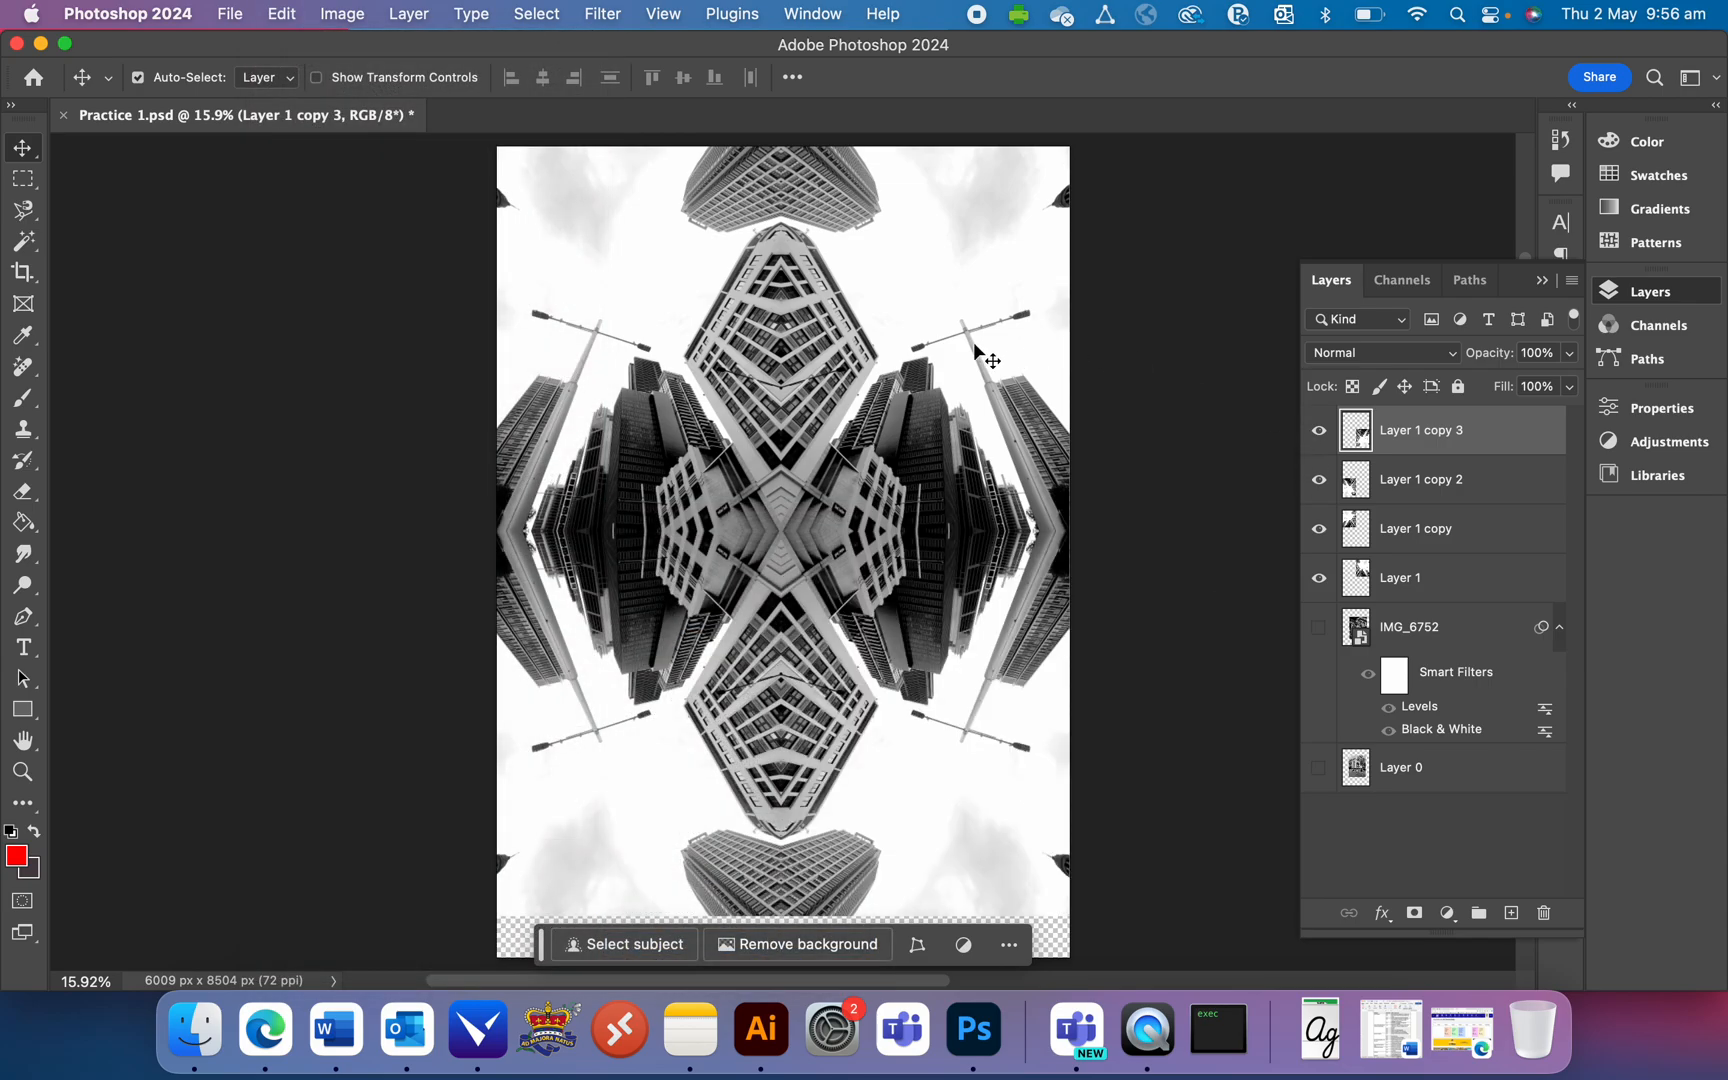
scroll(815, 713, "up", 2)
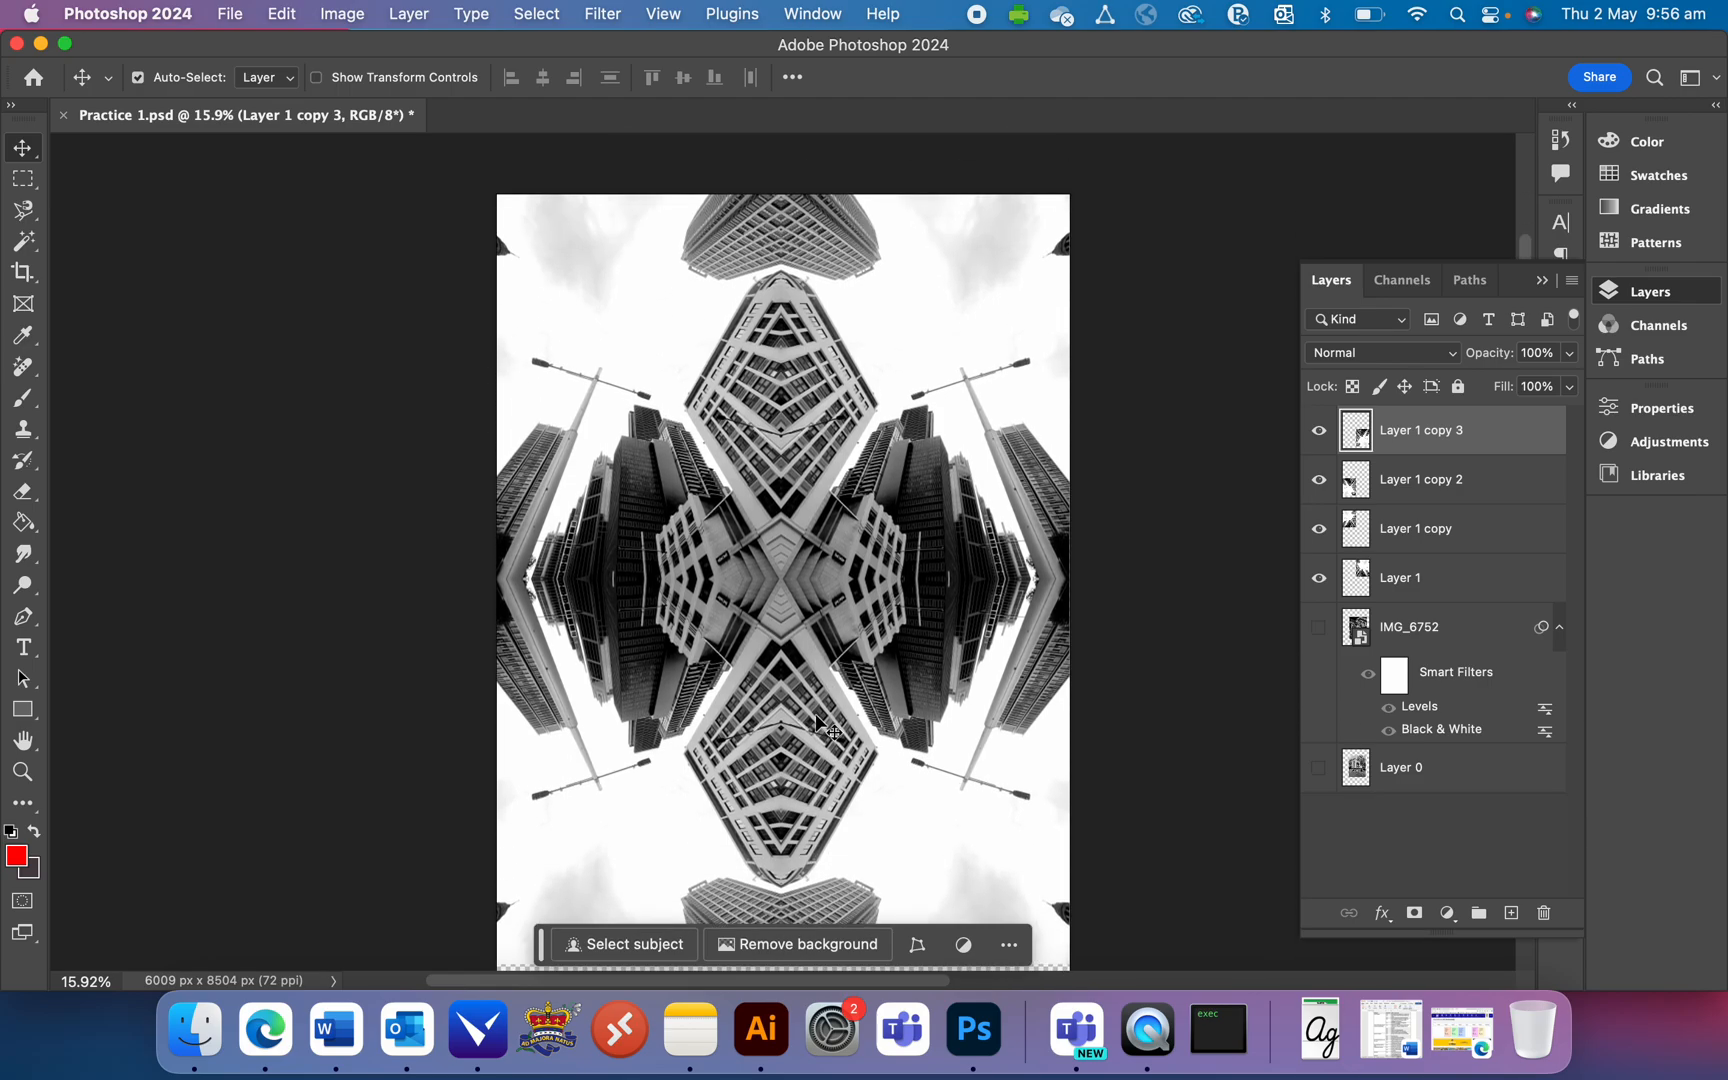
right_click(1450, 448)
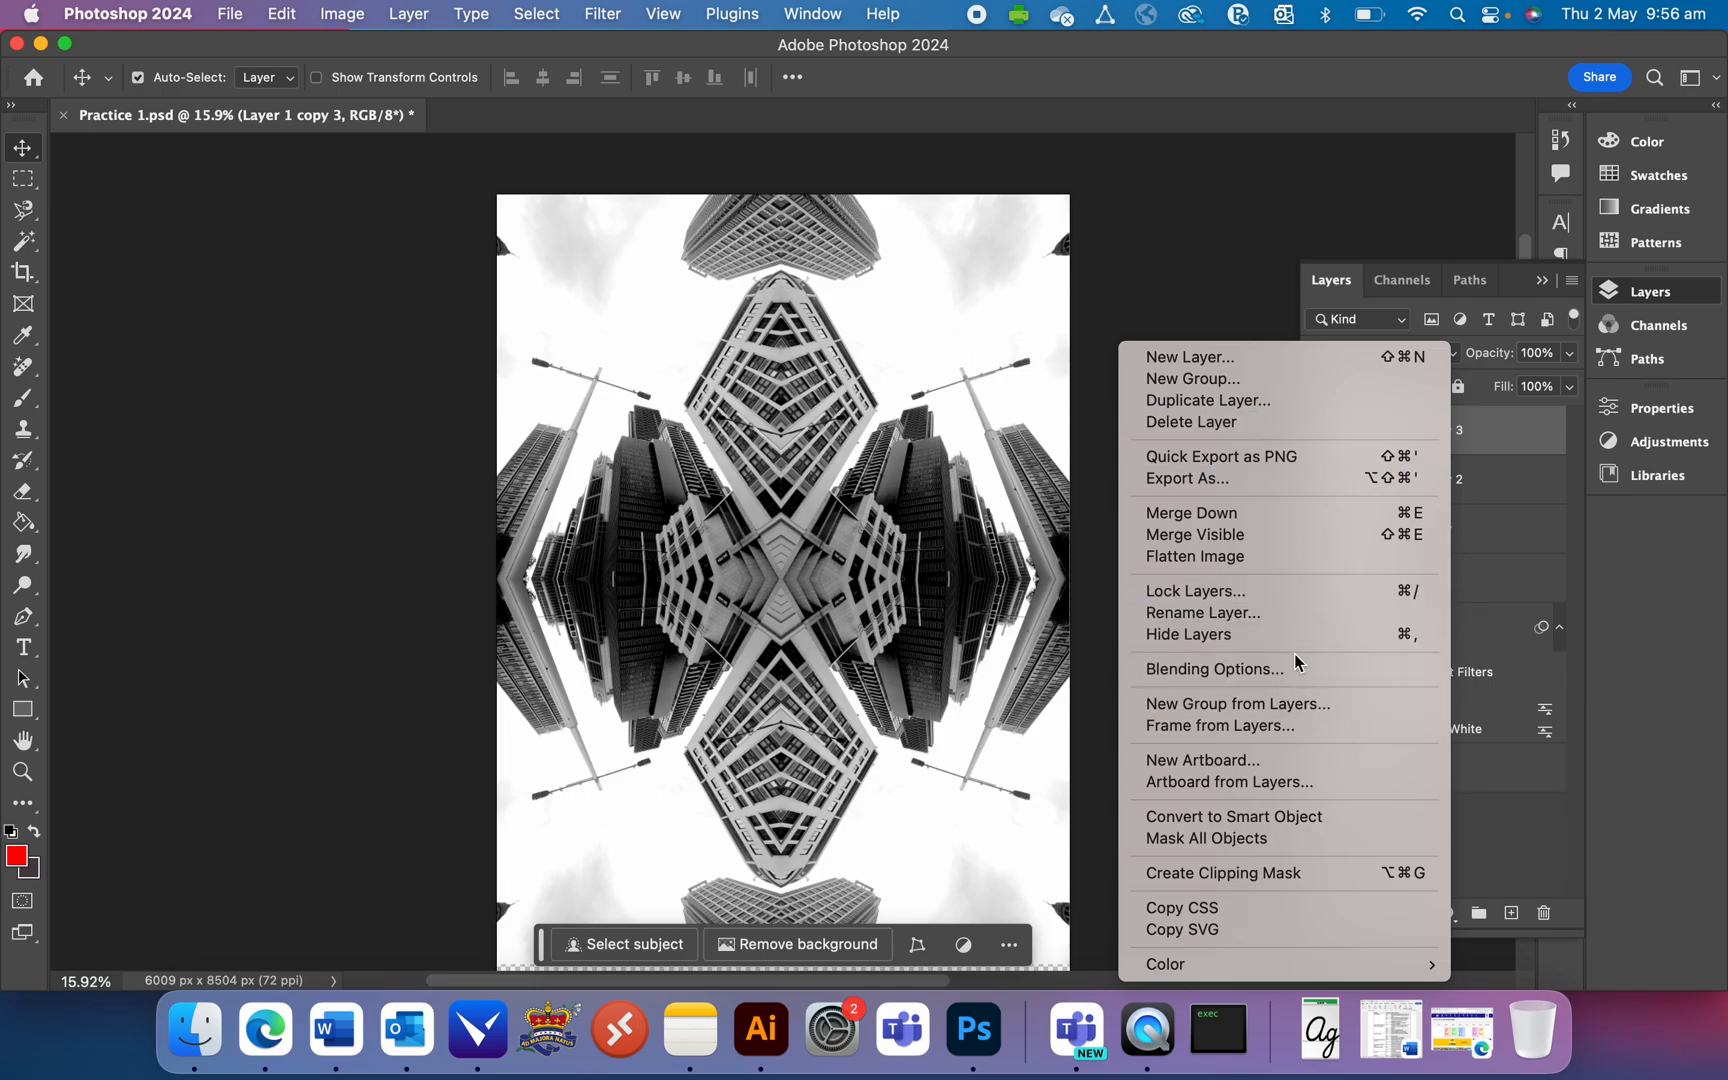
key("Escape")
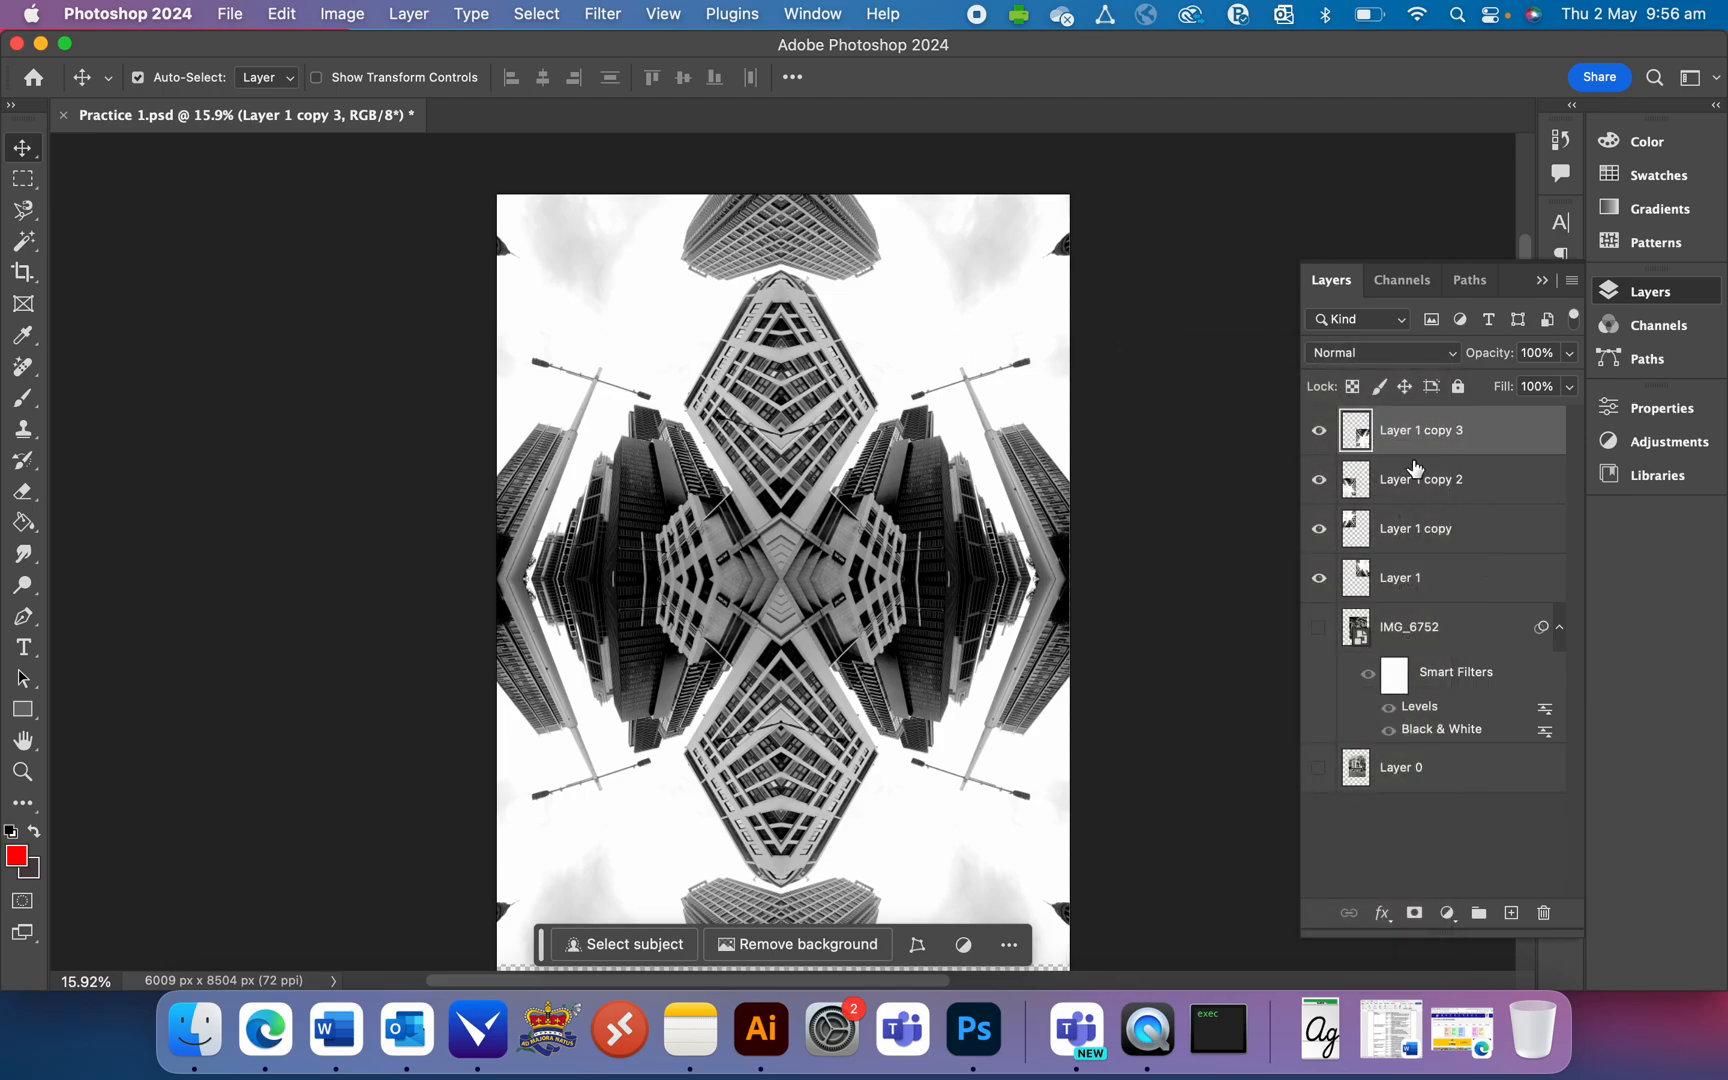
Step: Merge all the visible mirrored layers into the single Layer 1 copy 2
left_click(1410, 482)
right_click(1410, 485)
left_click(1452, 494)
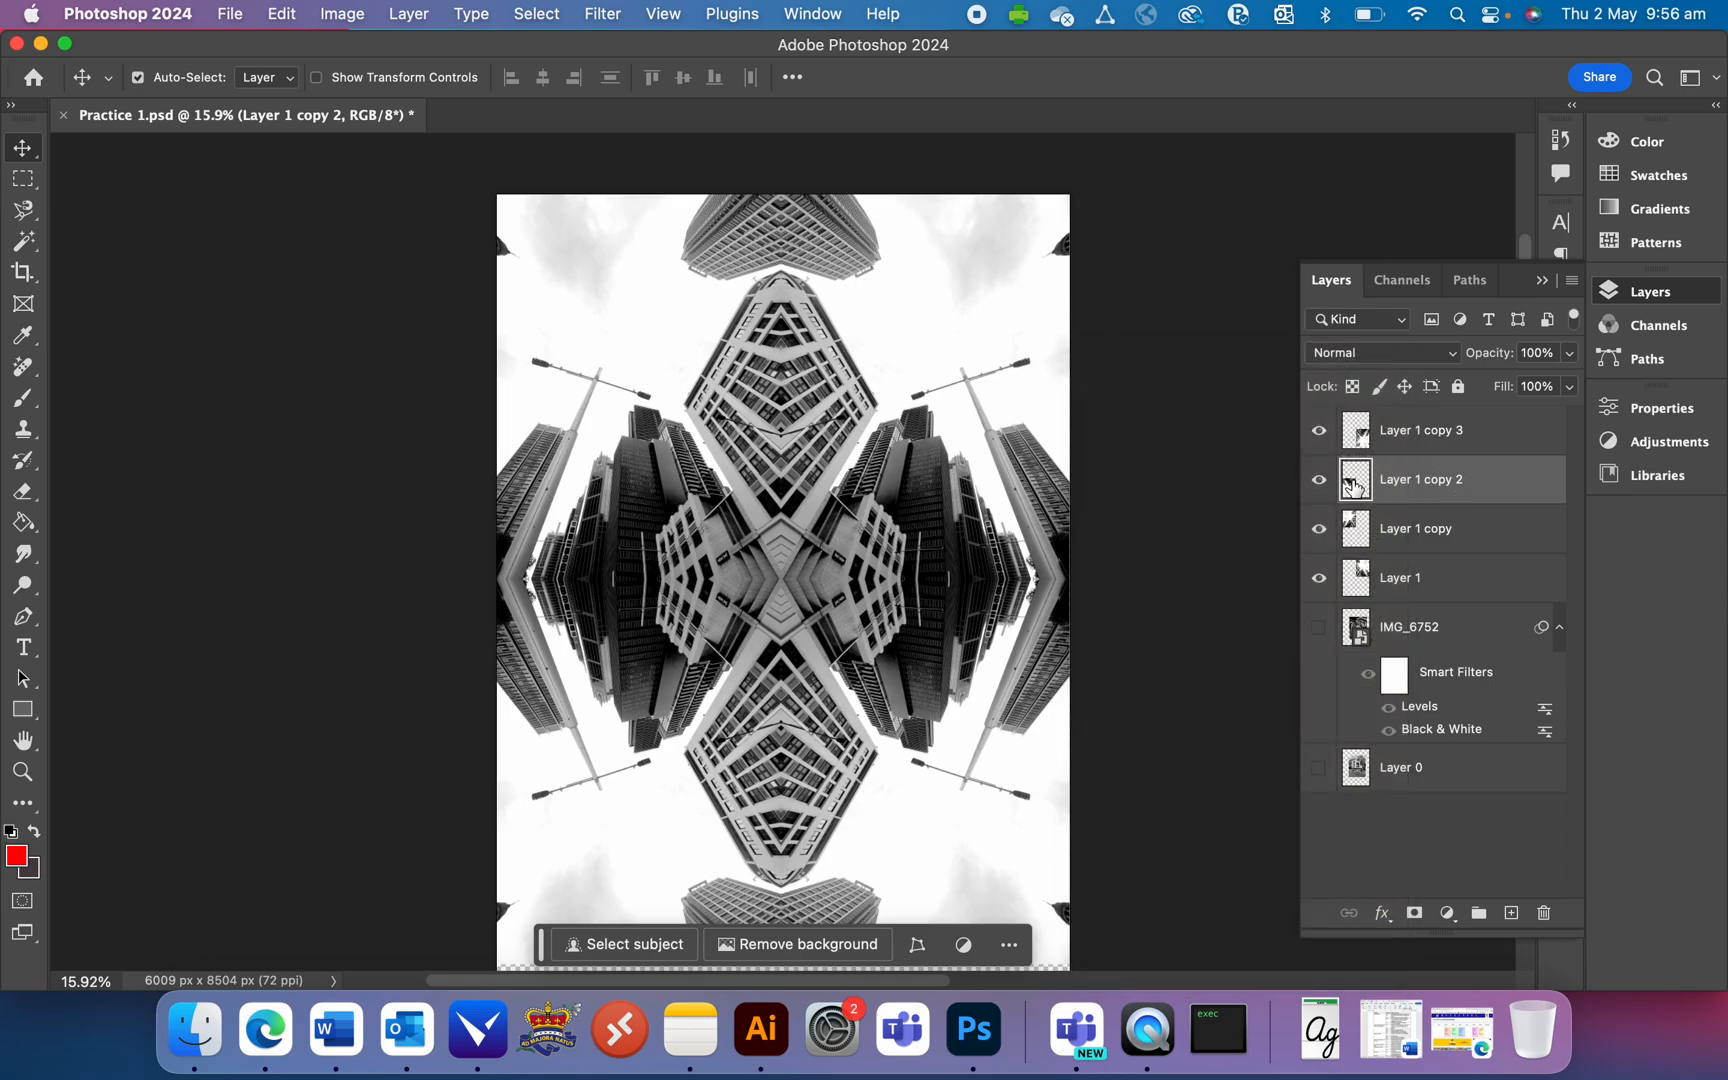
right_click(1355, 487)
key("Escape")
right_click(1408, 488)
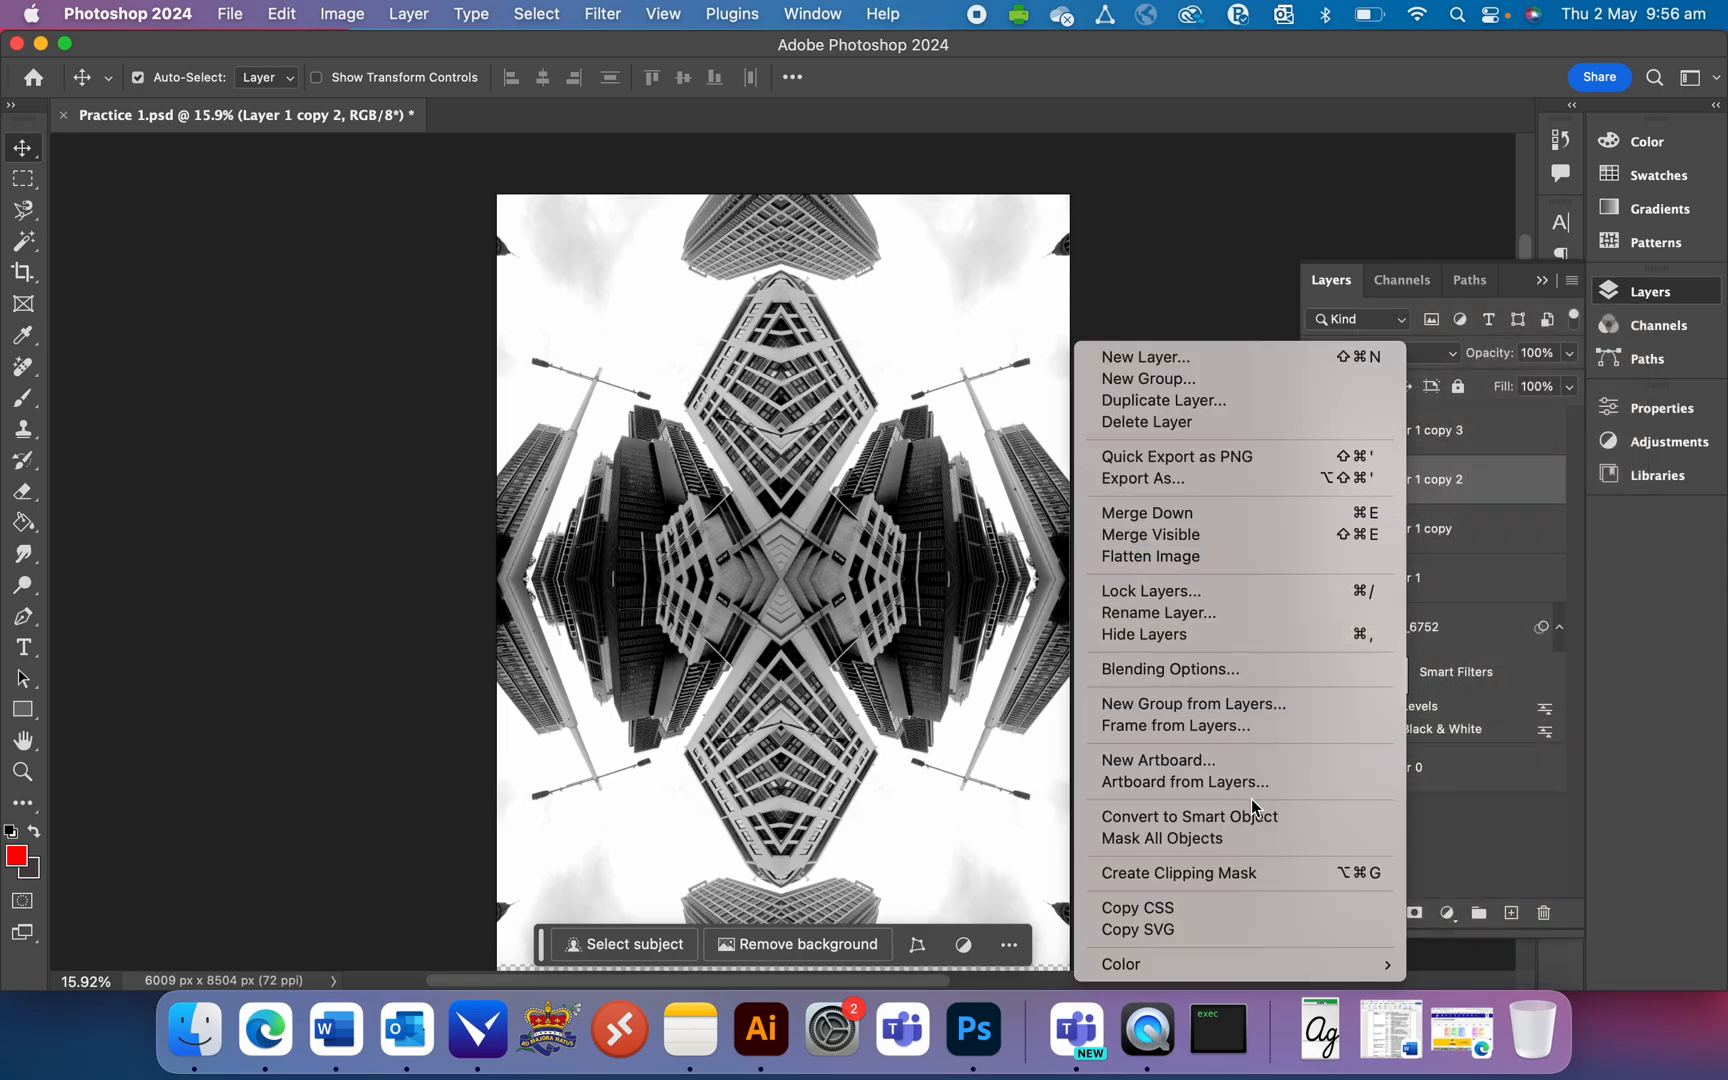
left_click(1207, 543)
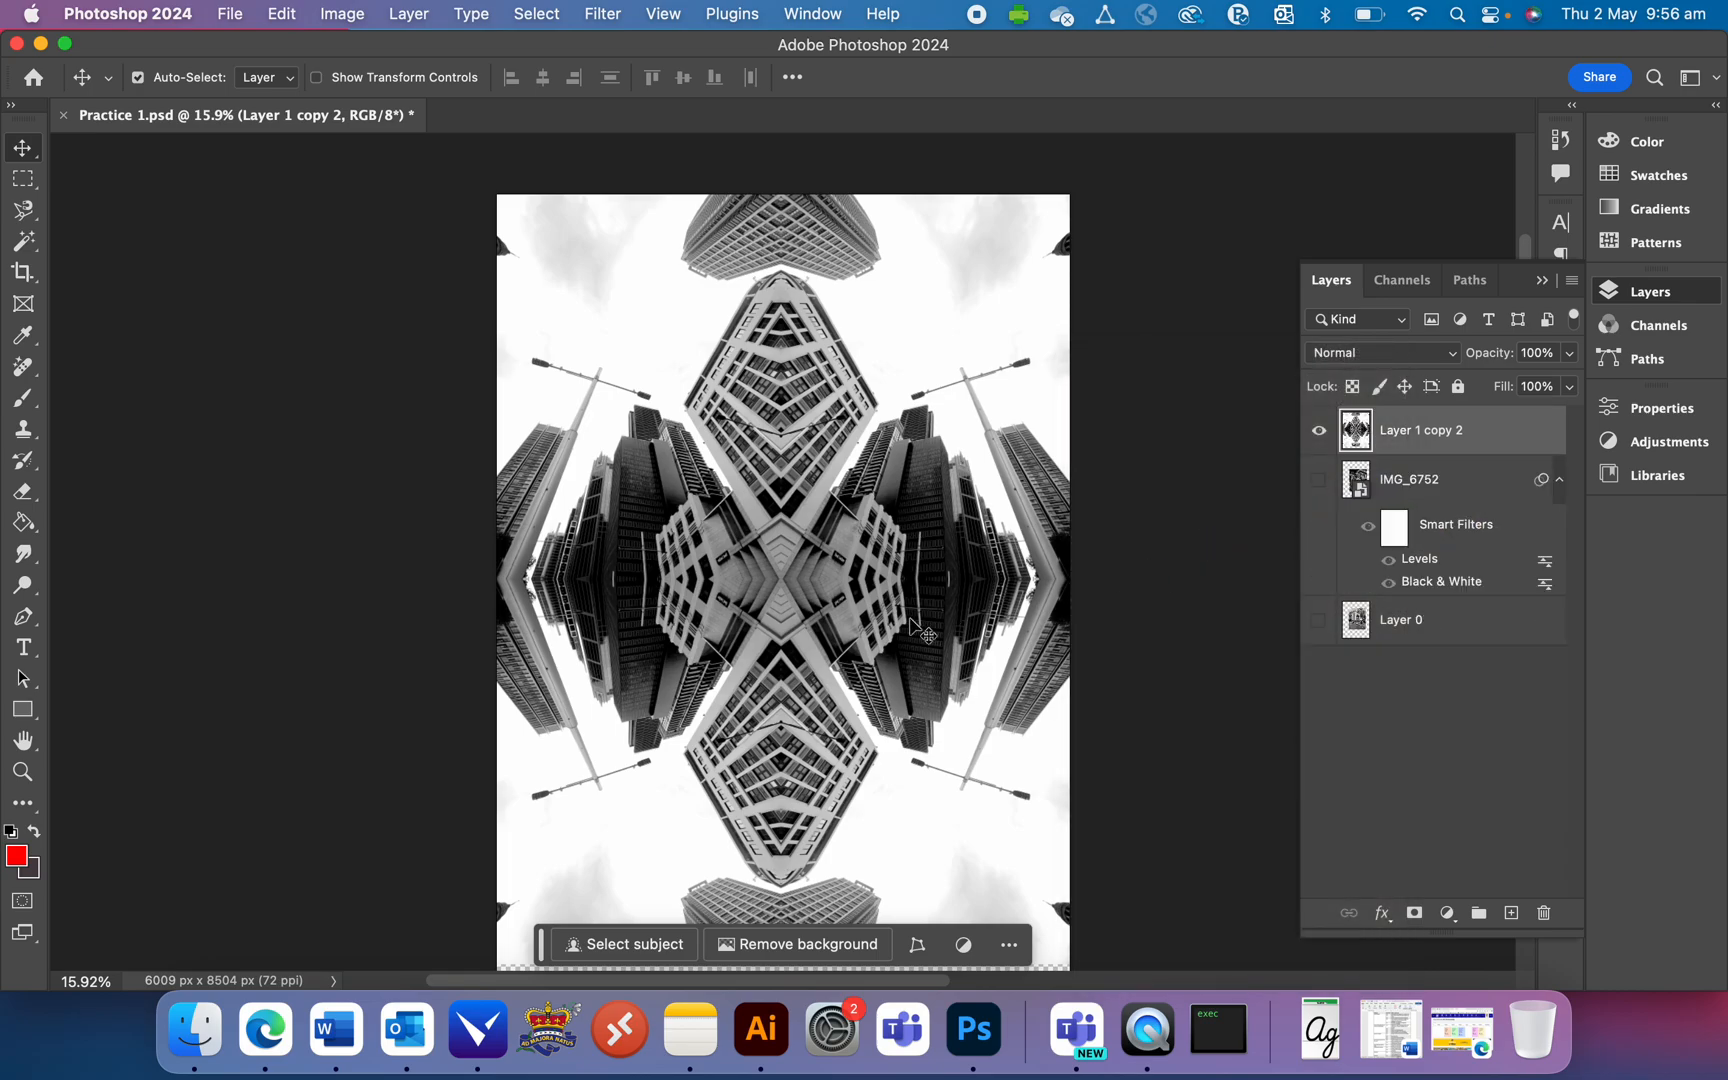
Step: Crop away the empty transparent strip below the mirrored image, making the canvas about 6009 x 8064 px
scroll(925, 633, "down", 2)
scroll(922, 631, "down", 4)
left_click(23, 272)
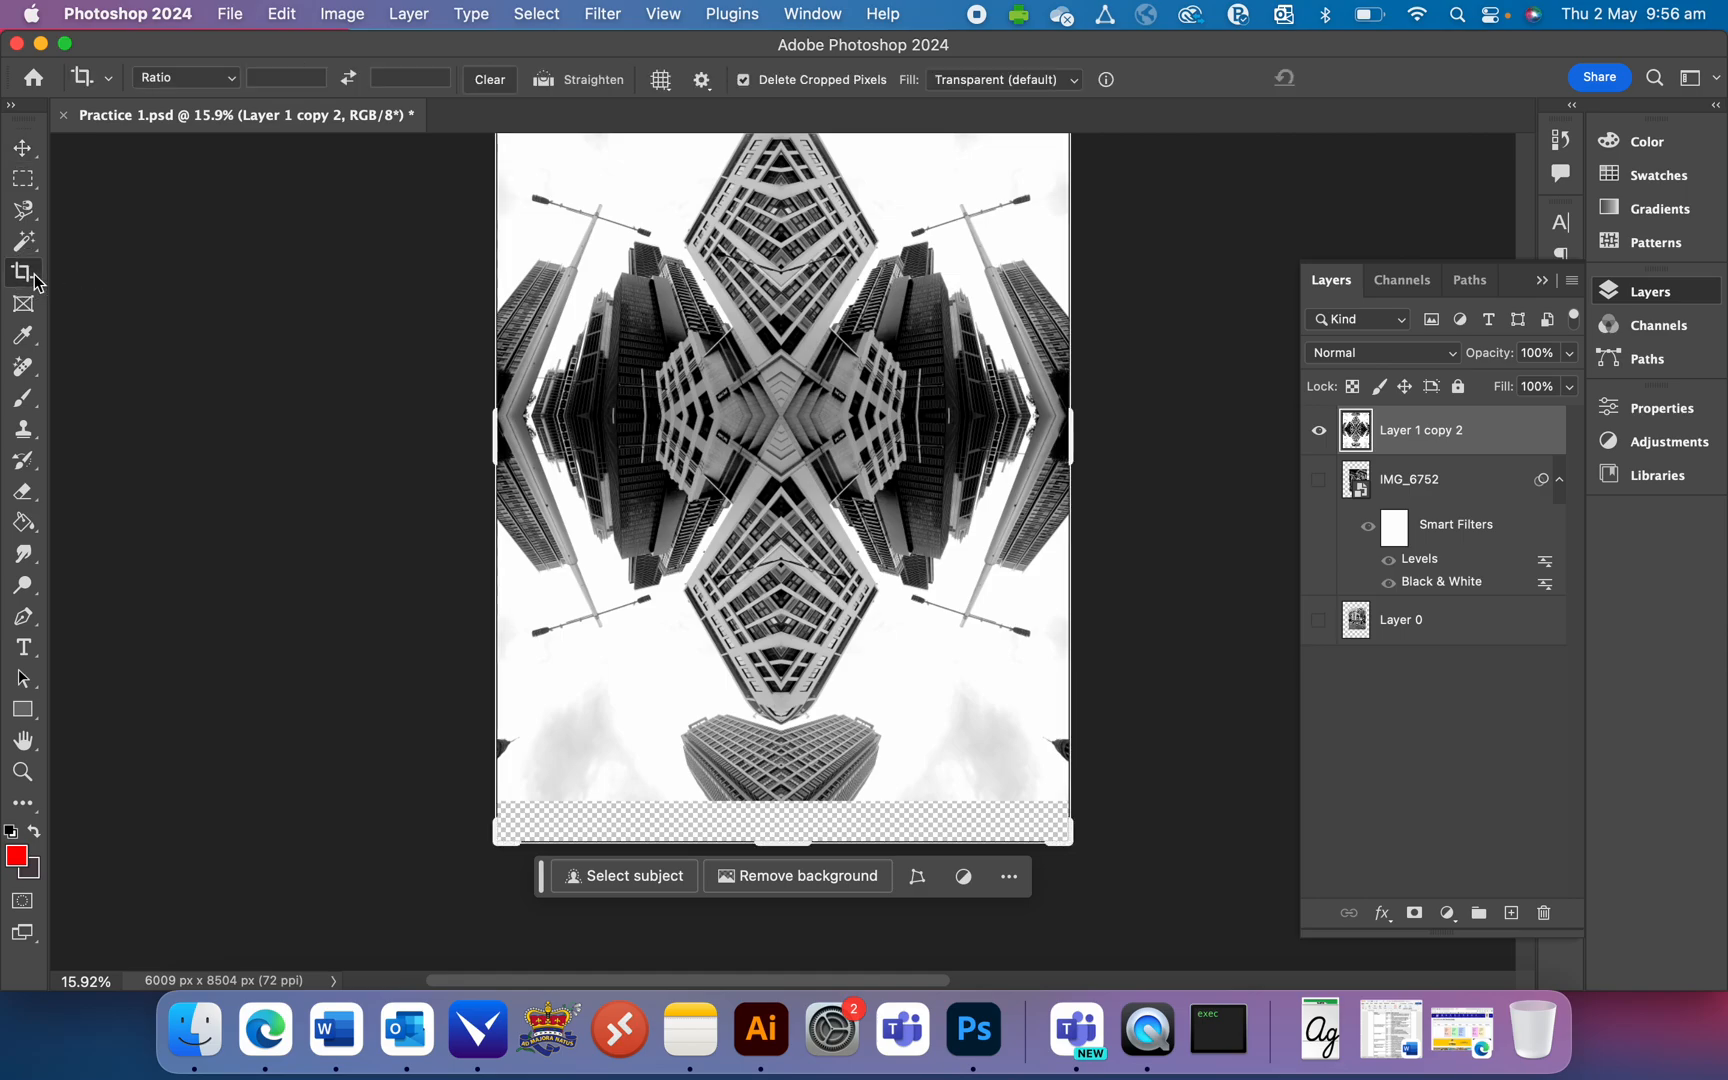
left_click_drag(785, 838, 785, 820)
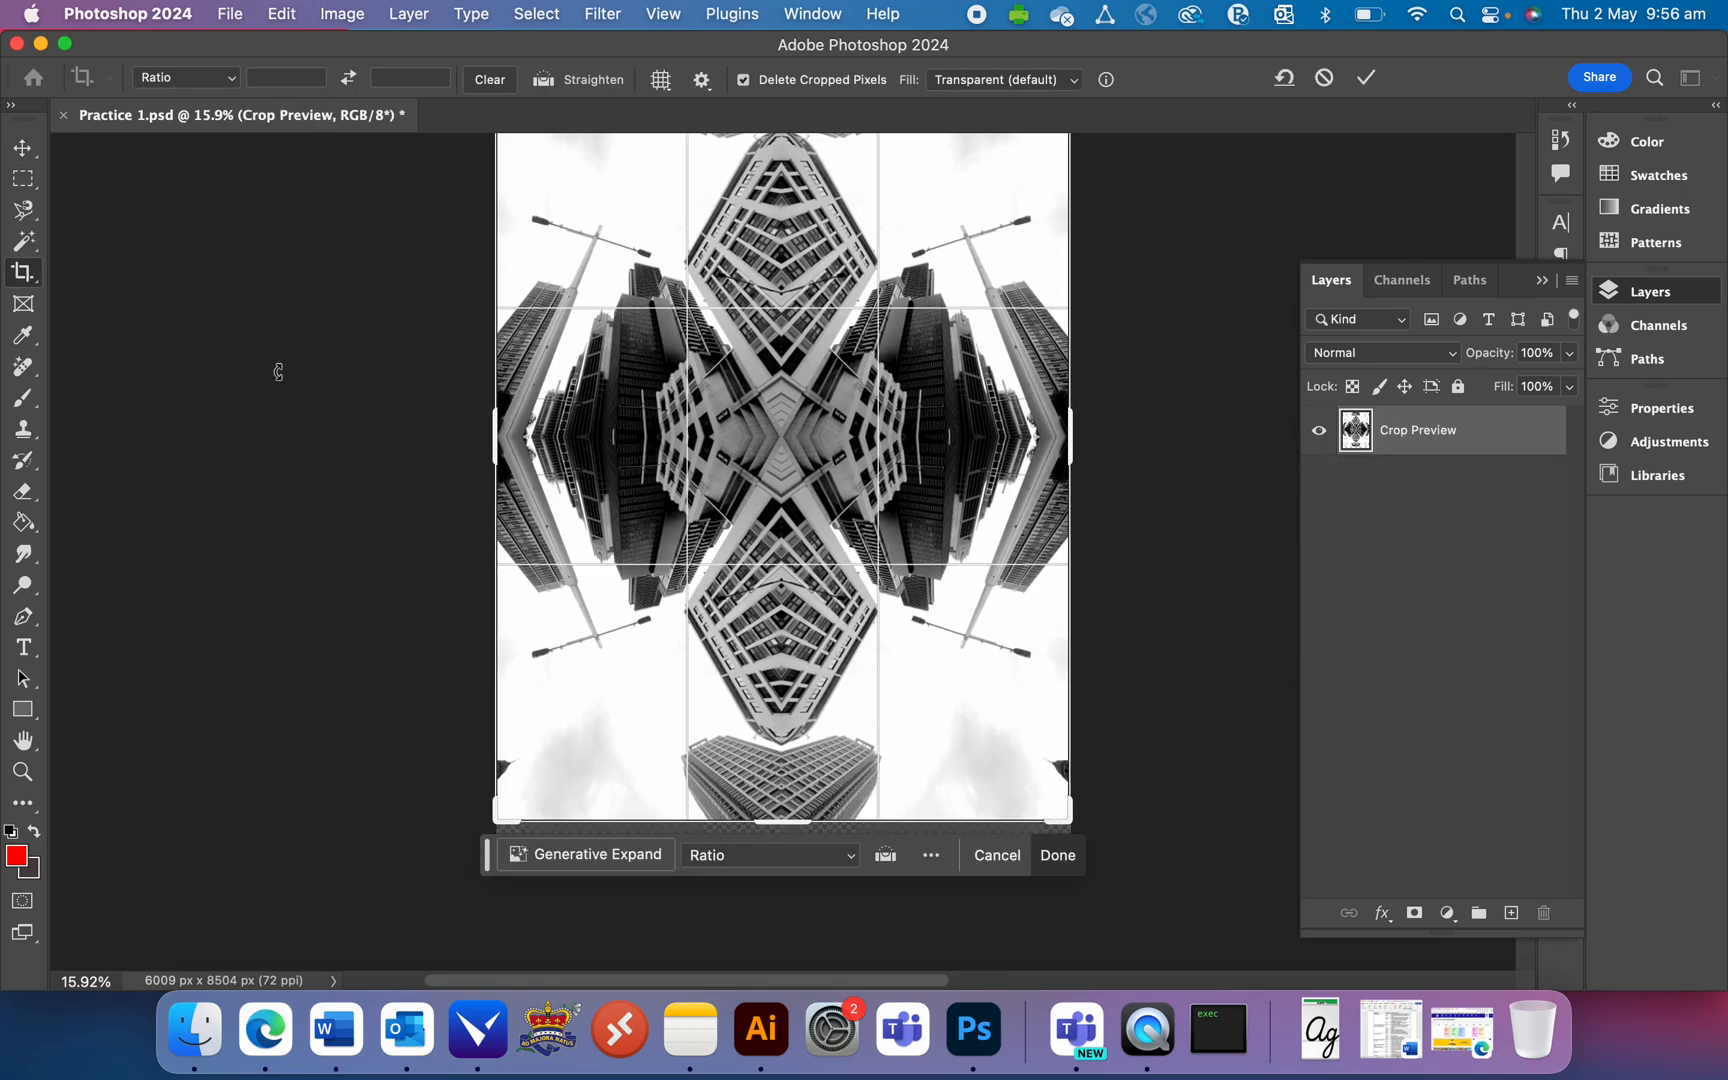
left_click(23, 179)
key("cmd+z")
key("cmd+z")
key("cmd+z")
key("cmd+z")
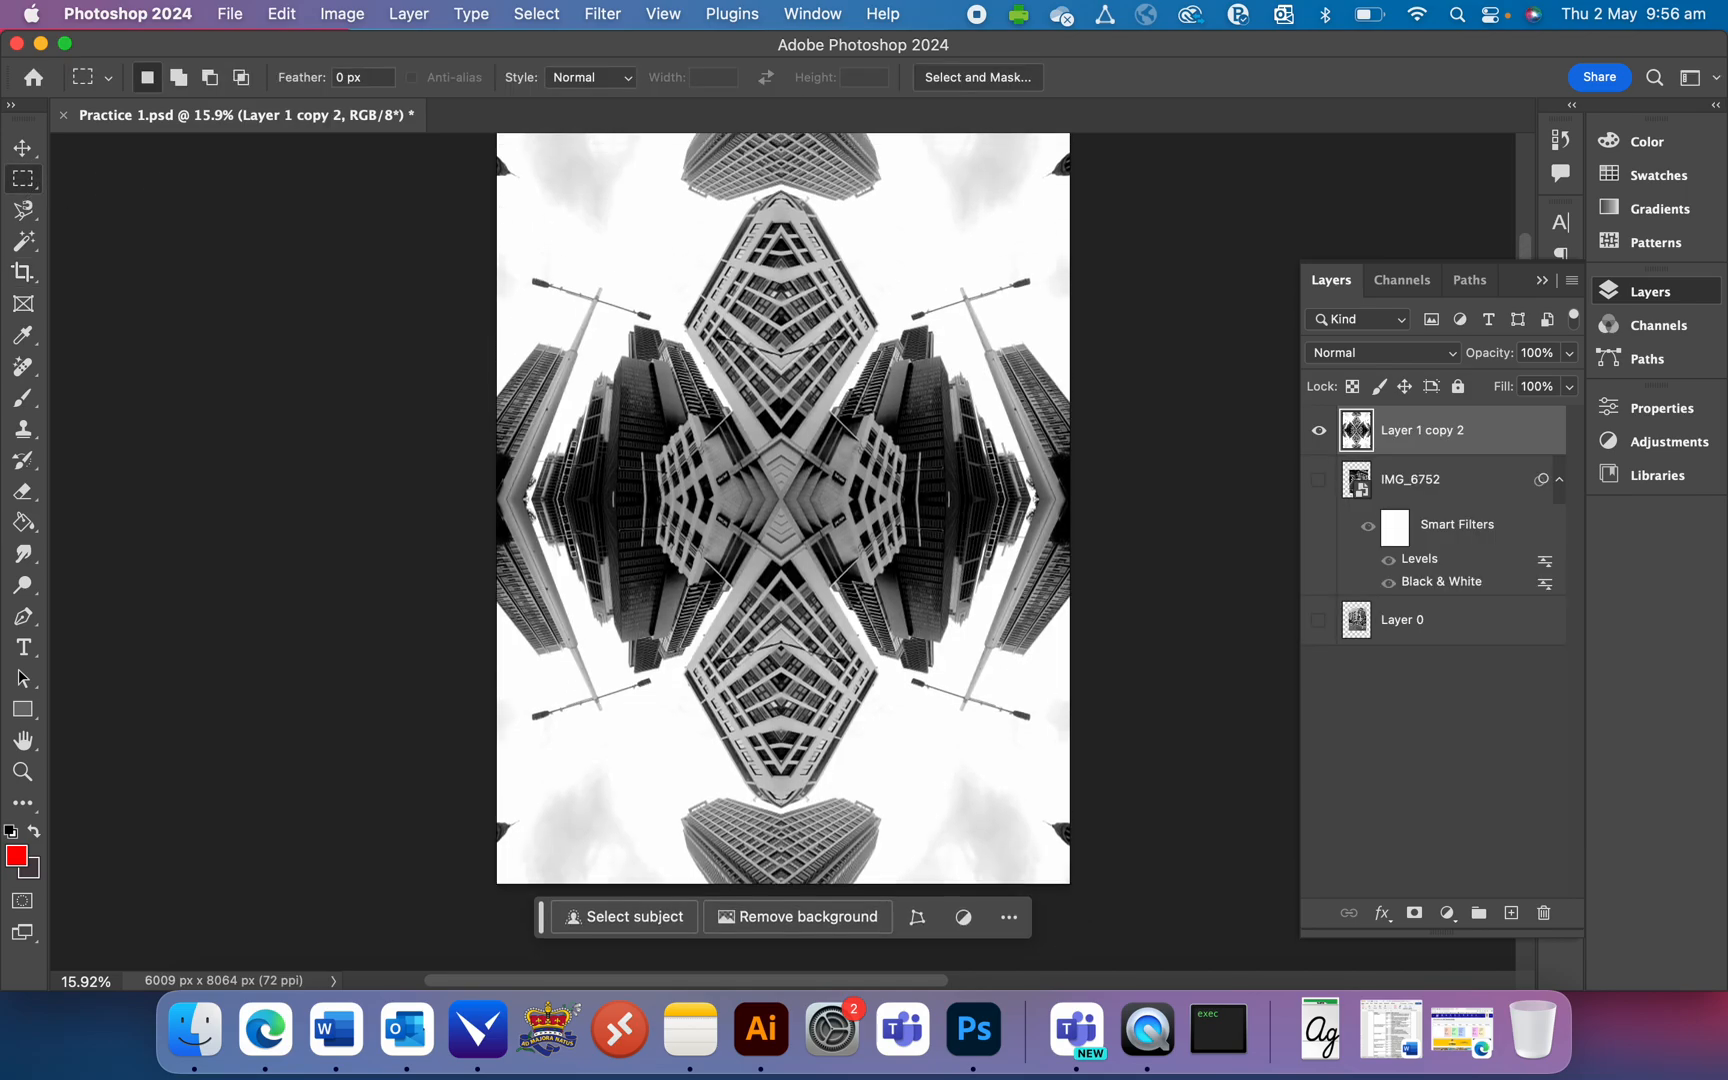
scroll(962, 511, "down", 3)
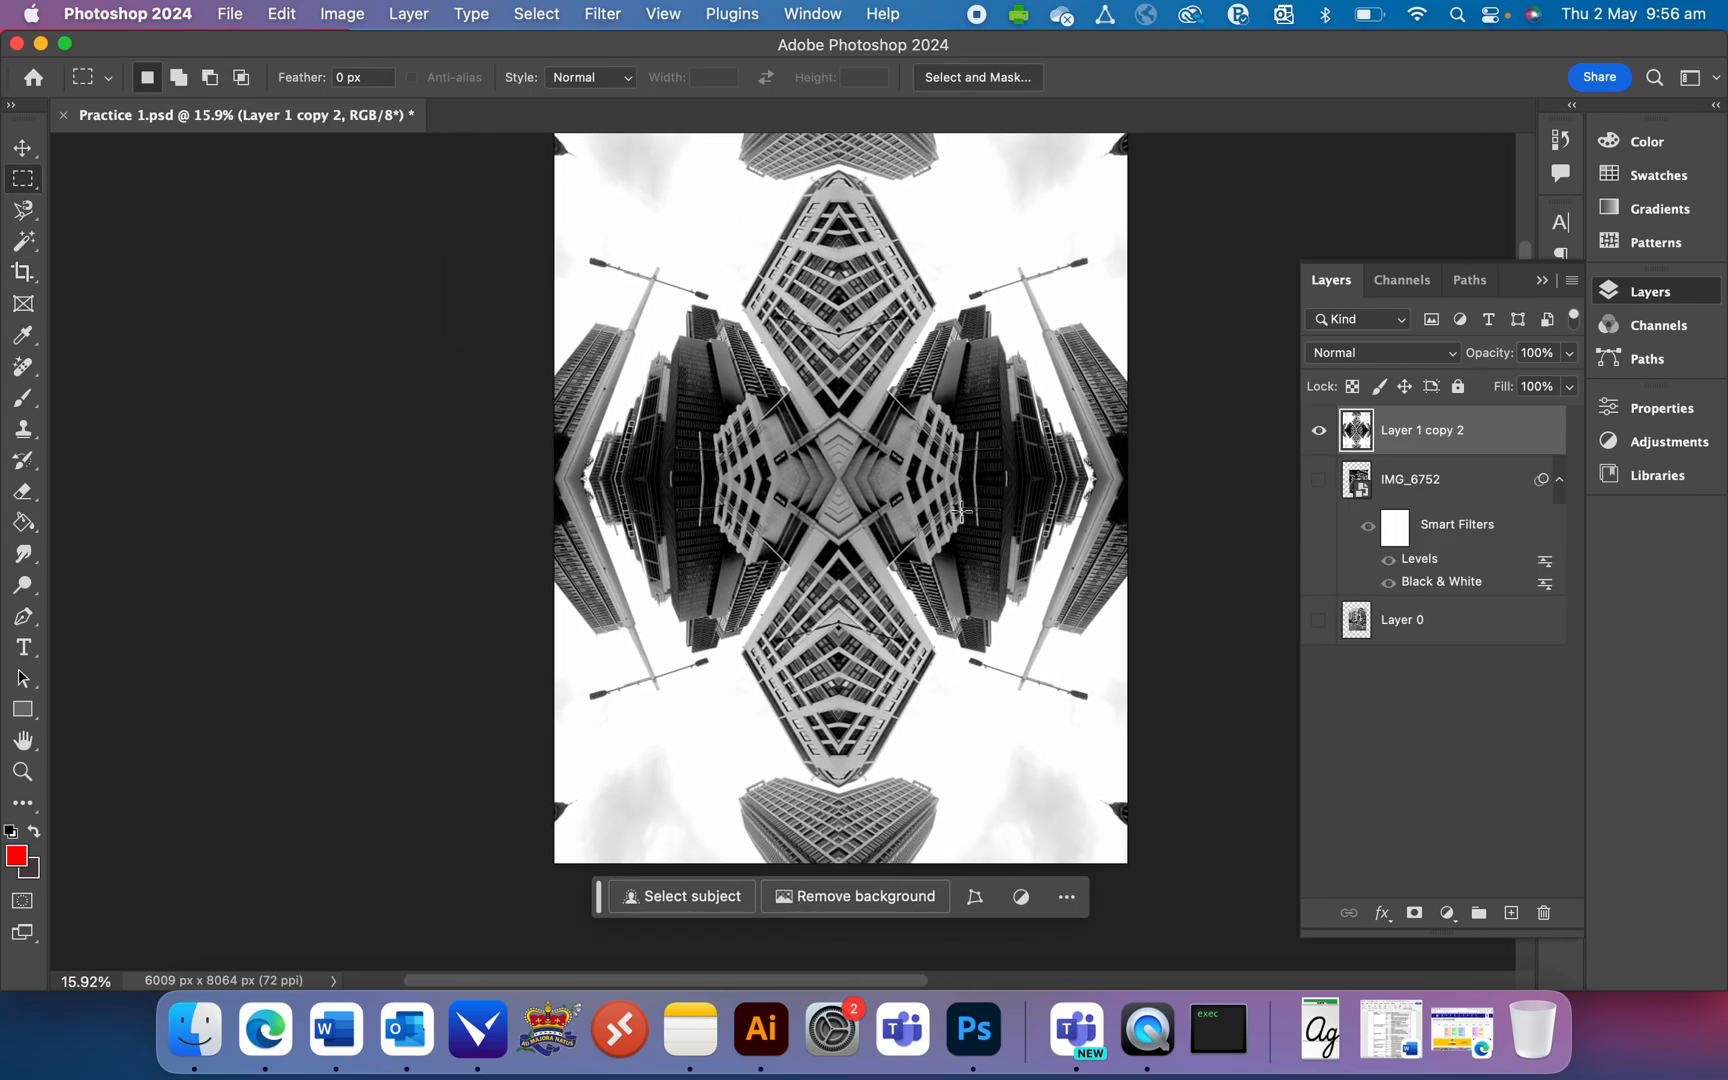
scroll(962, 511, "down", 2)
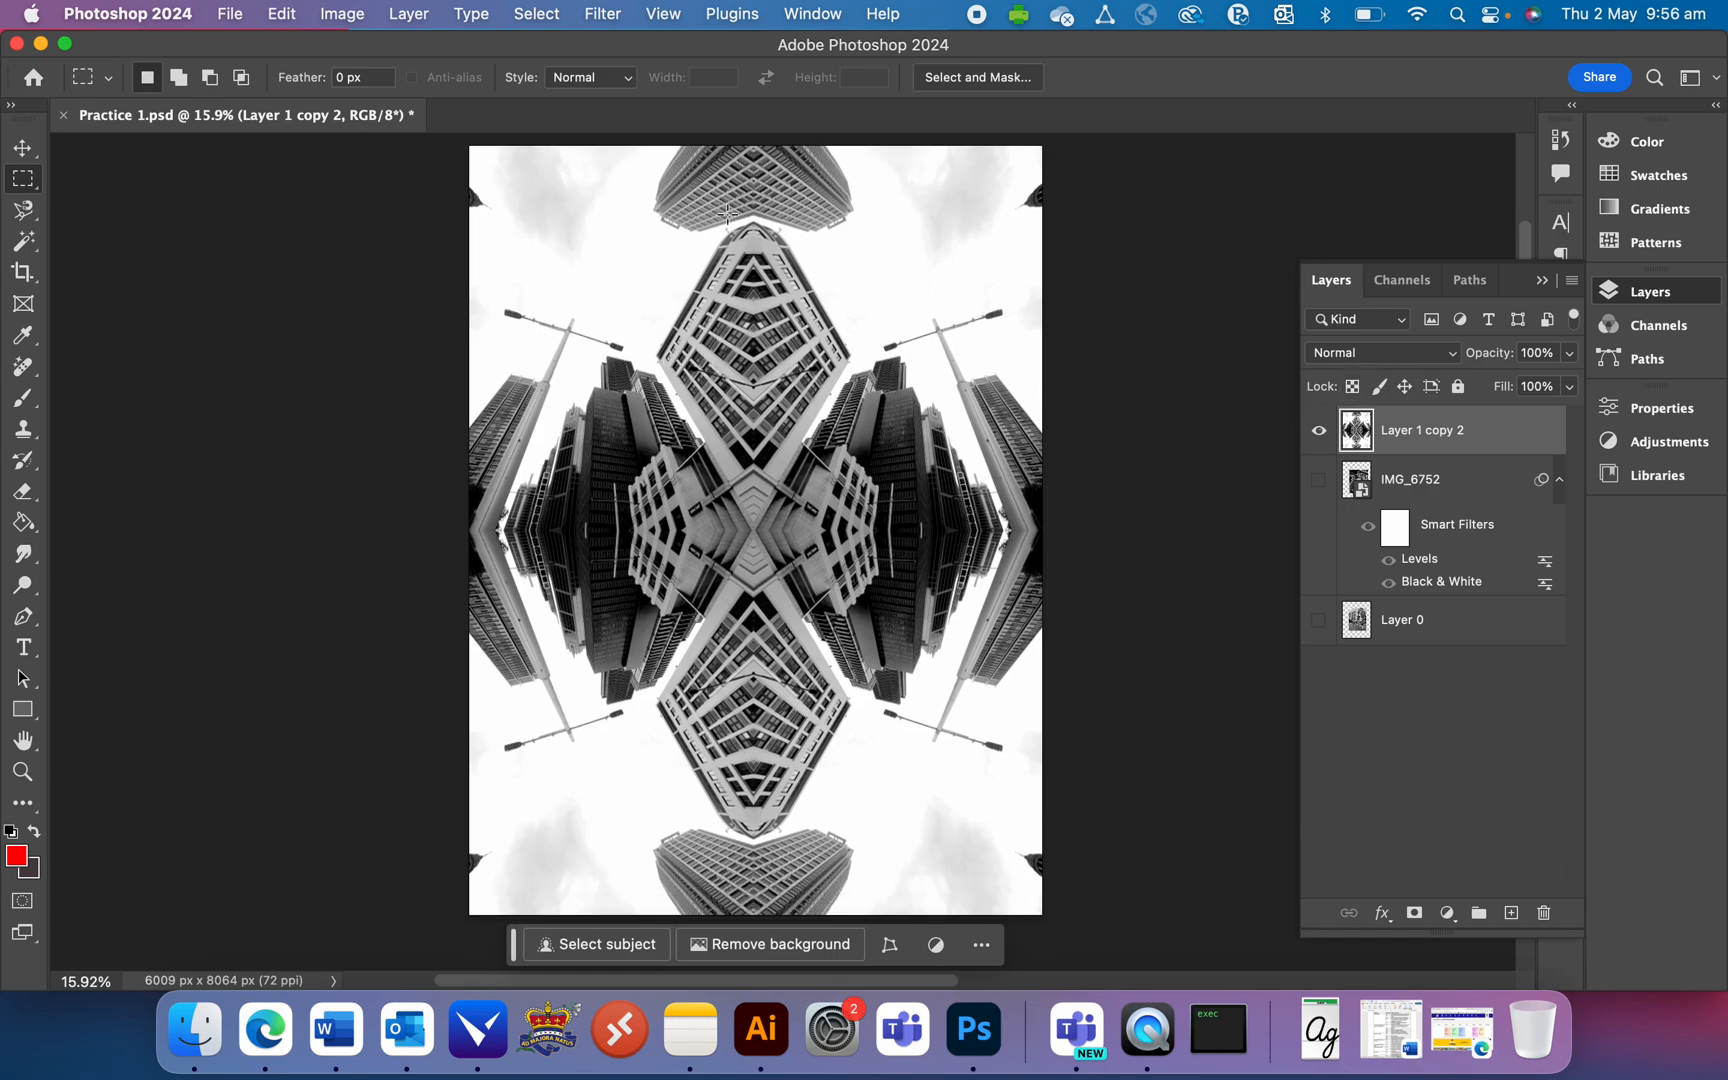
Step: Try the Polar Coordinates distortion with Polar to Rectangular on the merged layer, and undo it
left_click(602, 15)
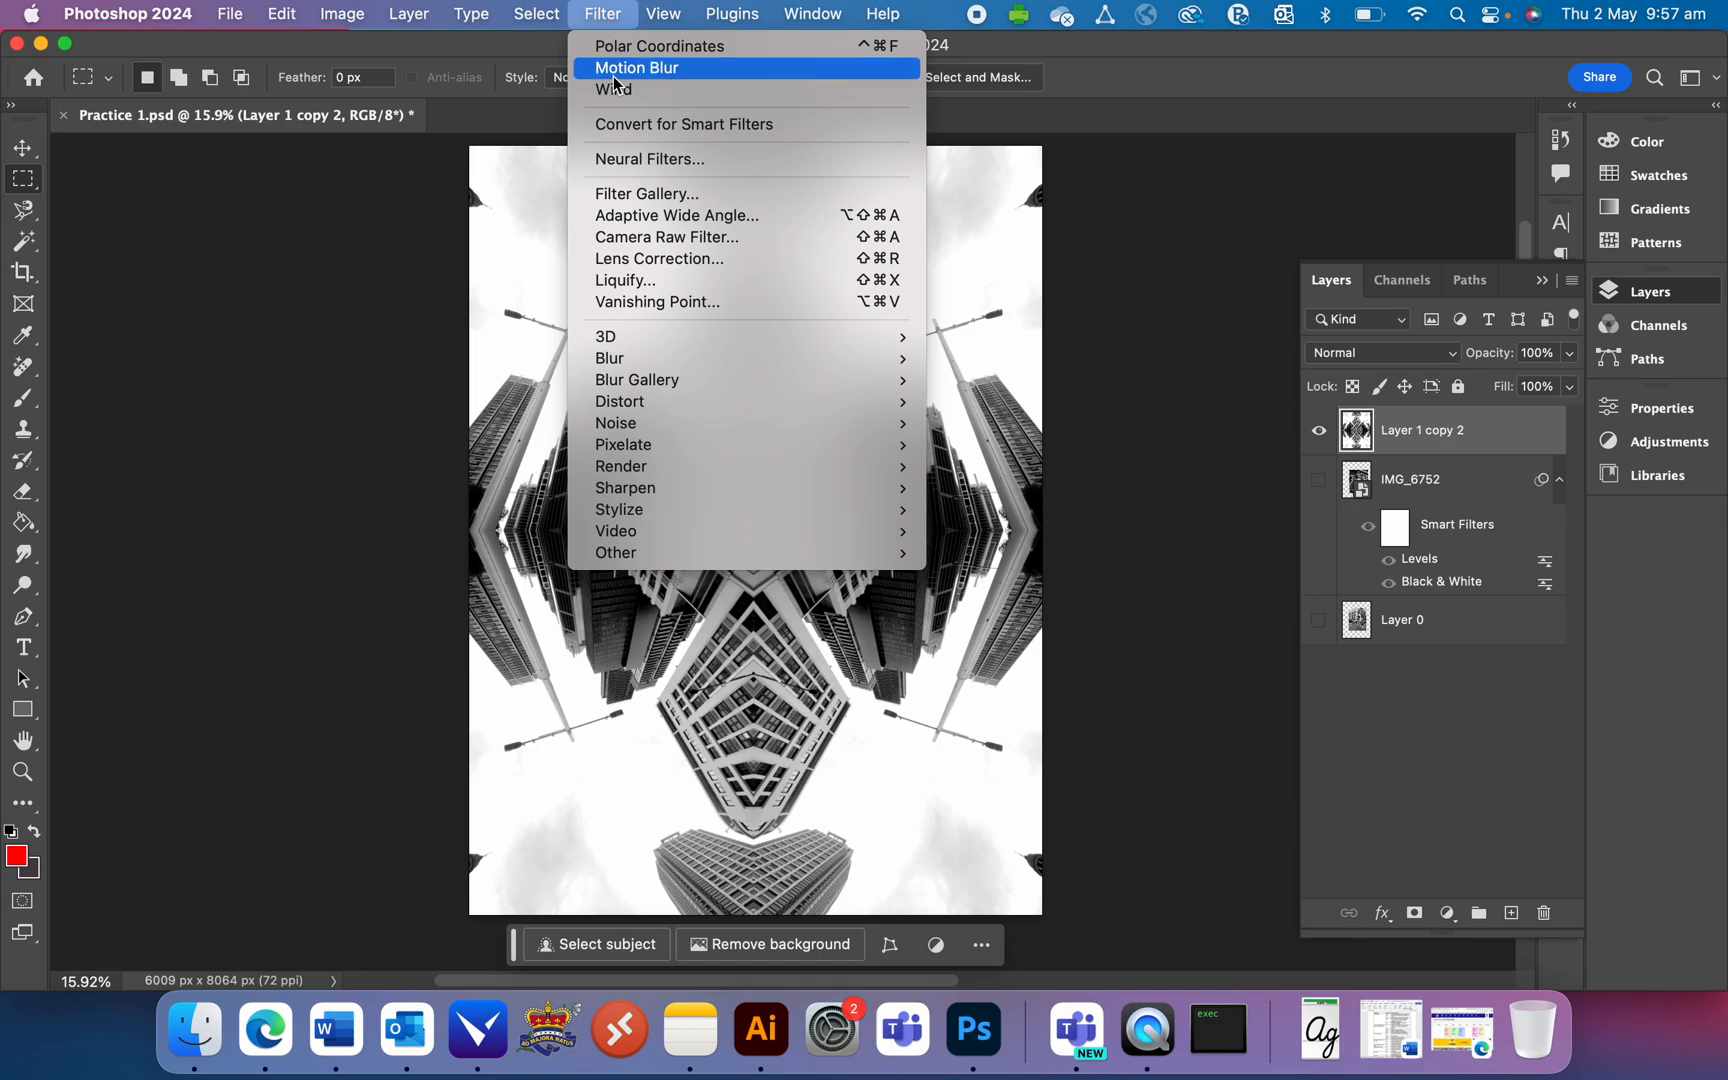
mouse_move(724, 410)
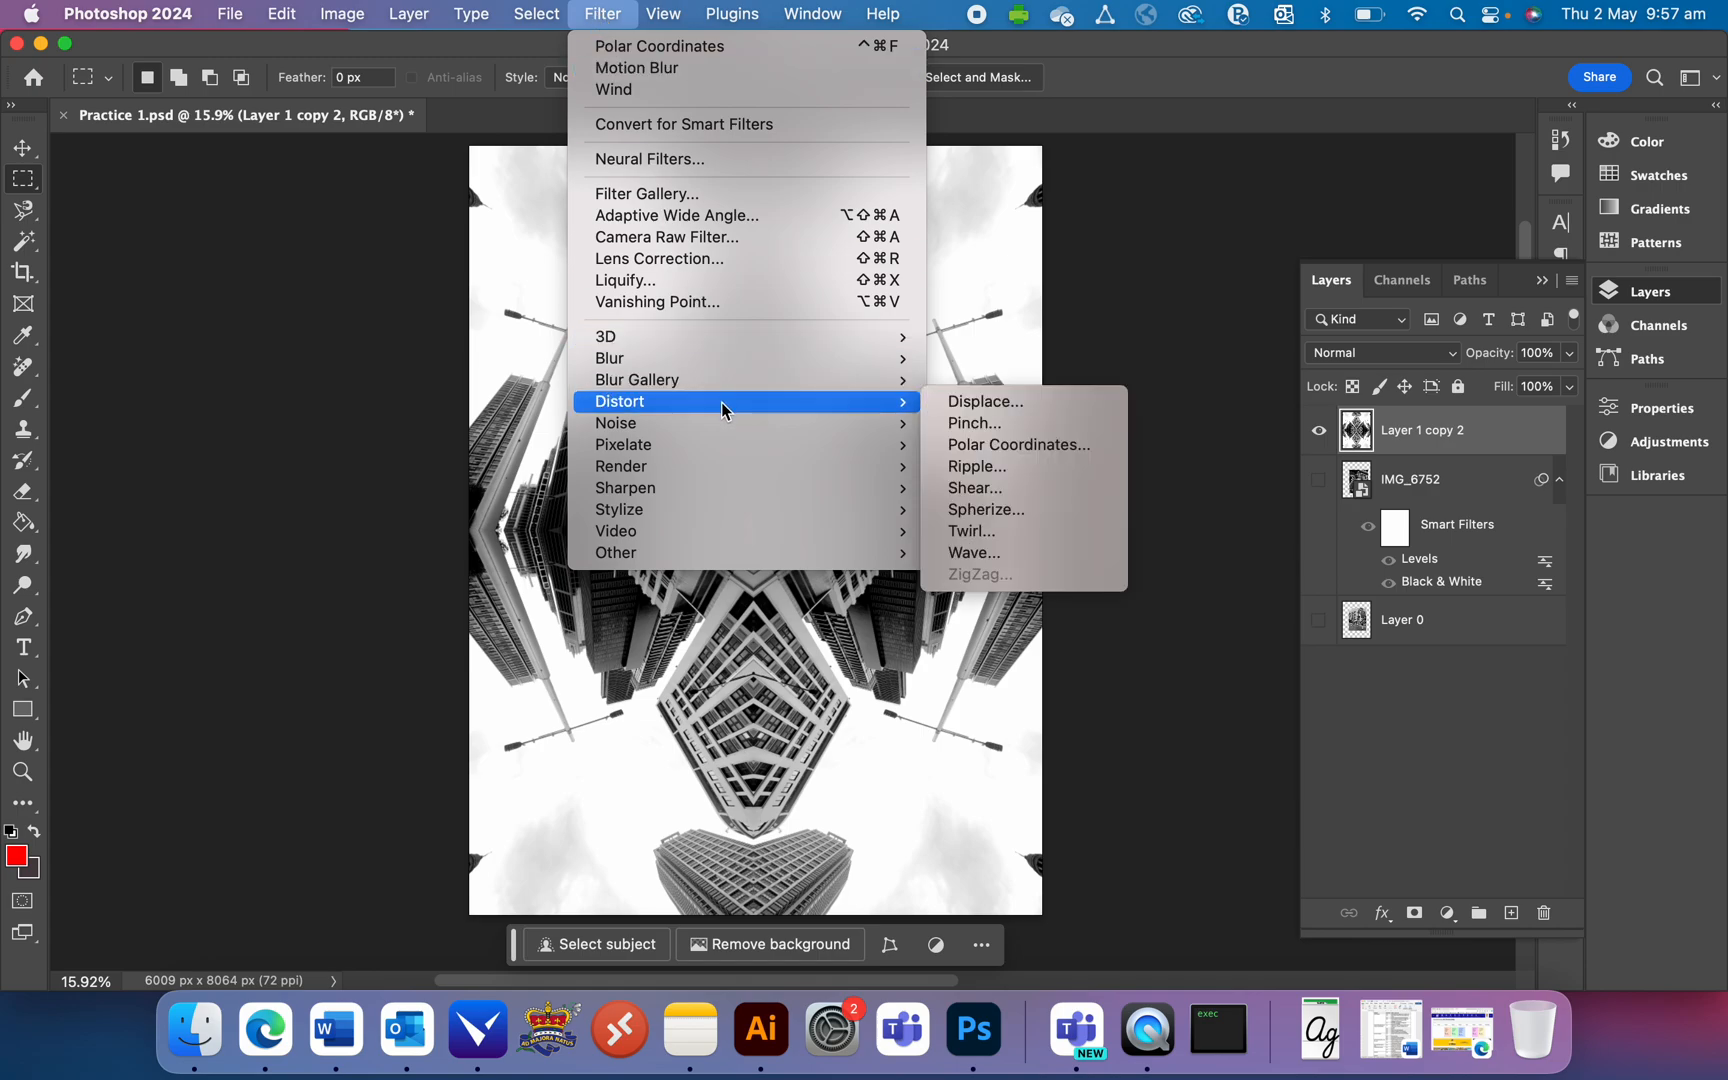
left_click(1060, 446)
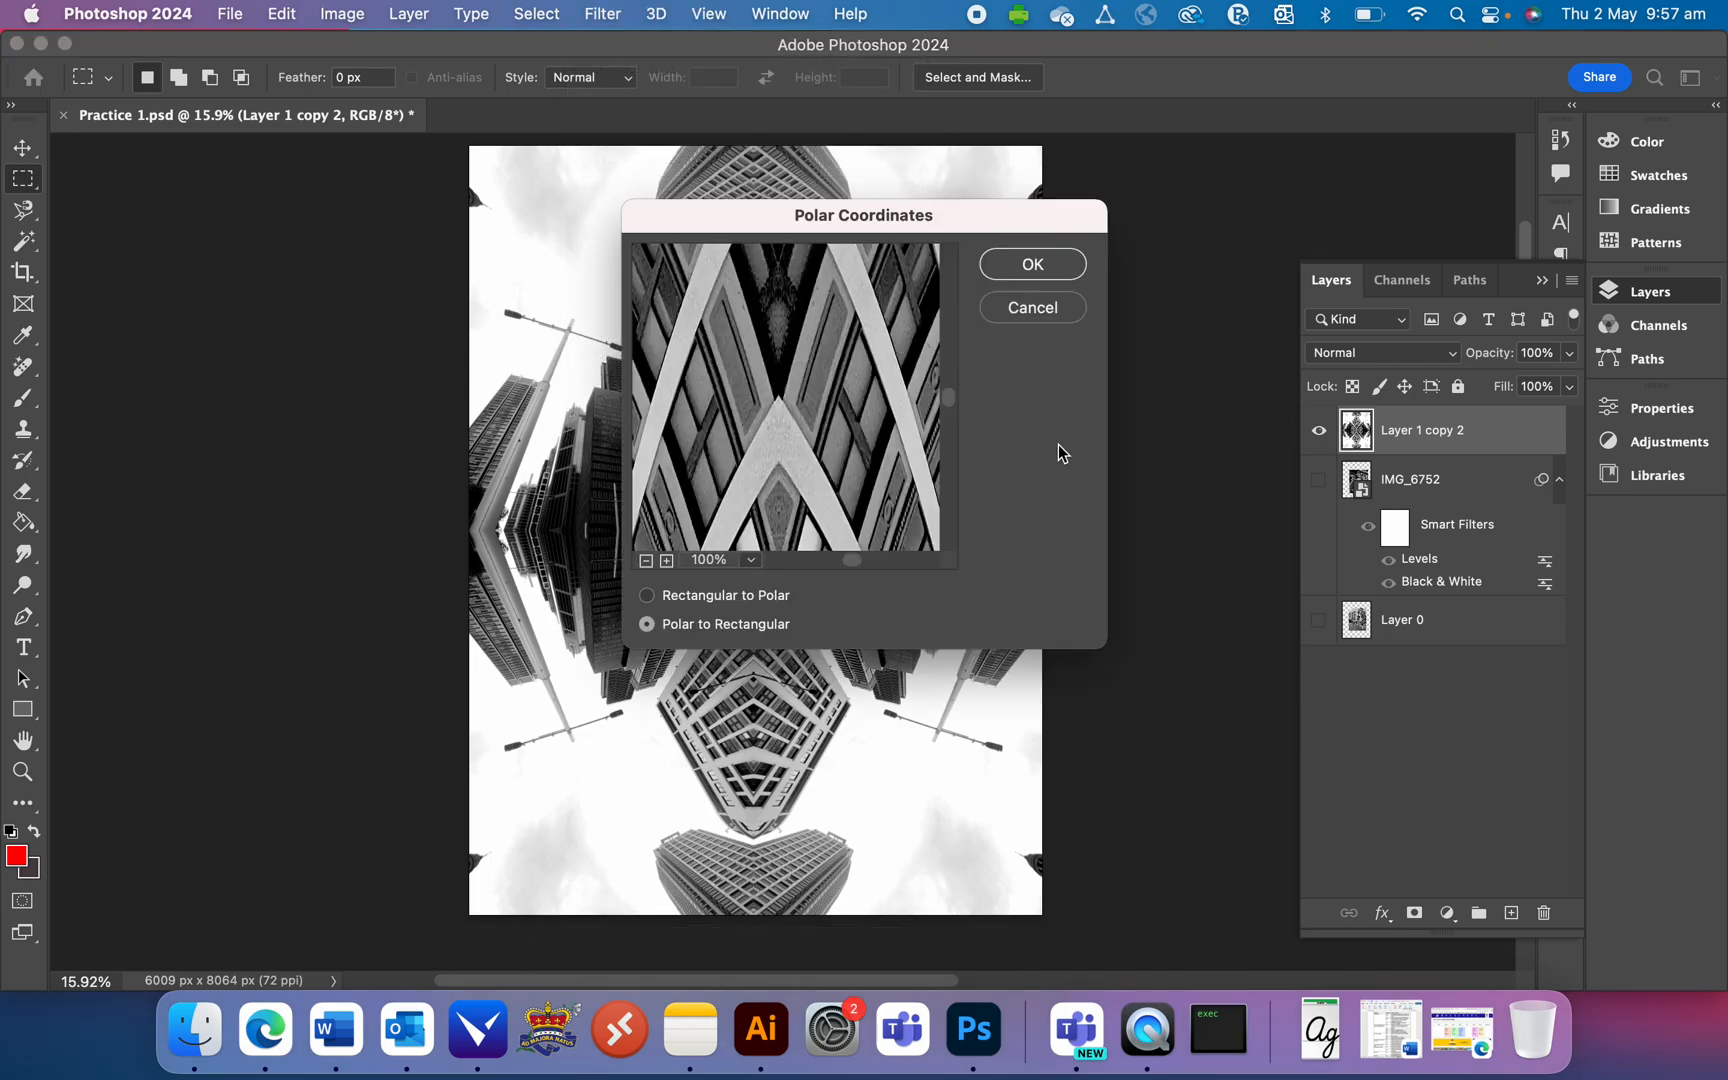
left_click_drag(892, 232, 1207, 196)
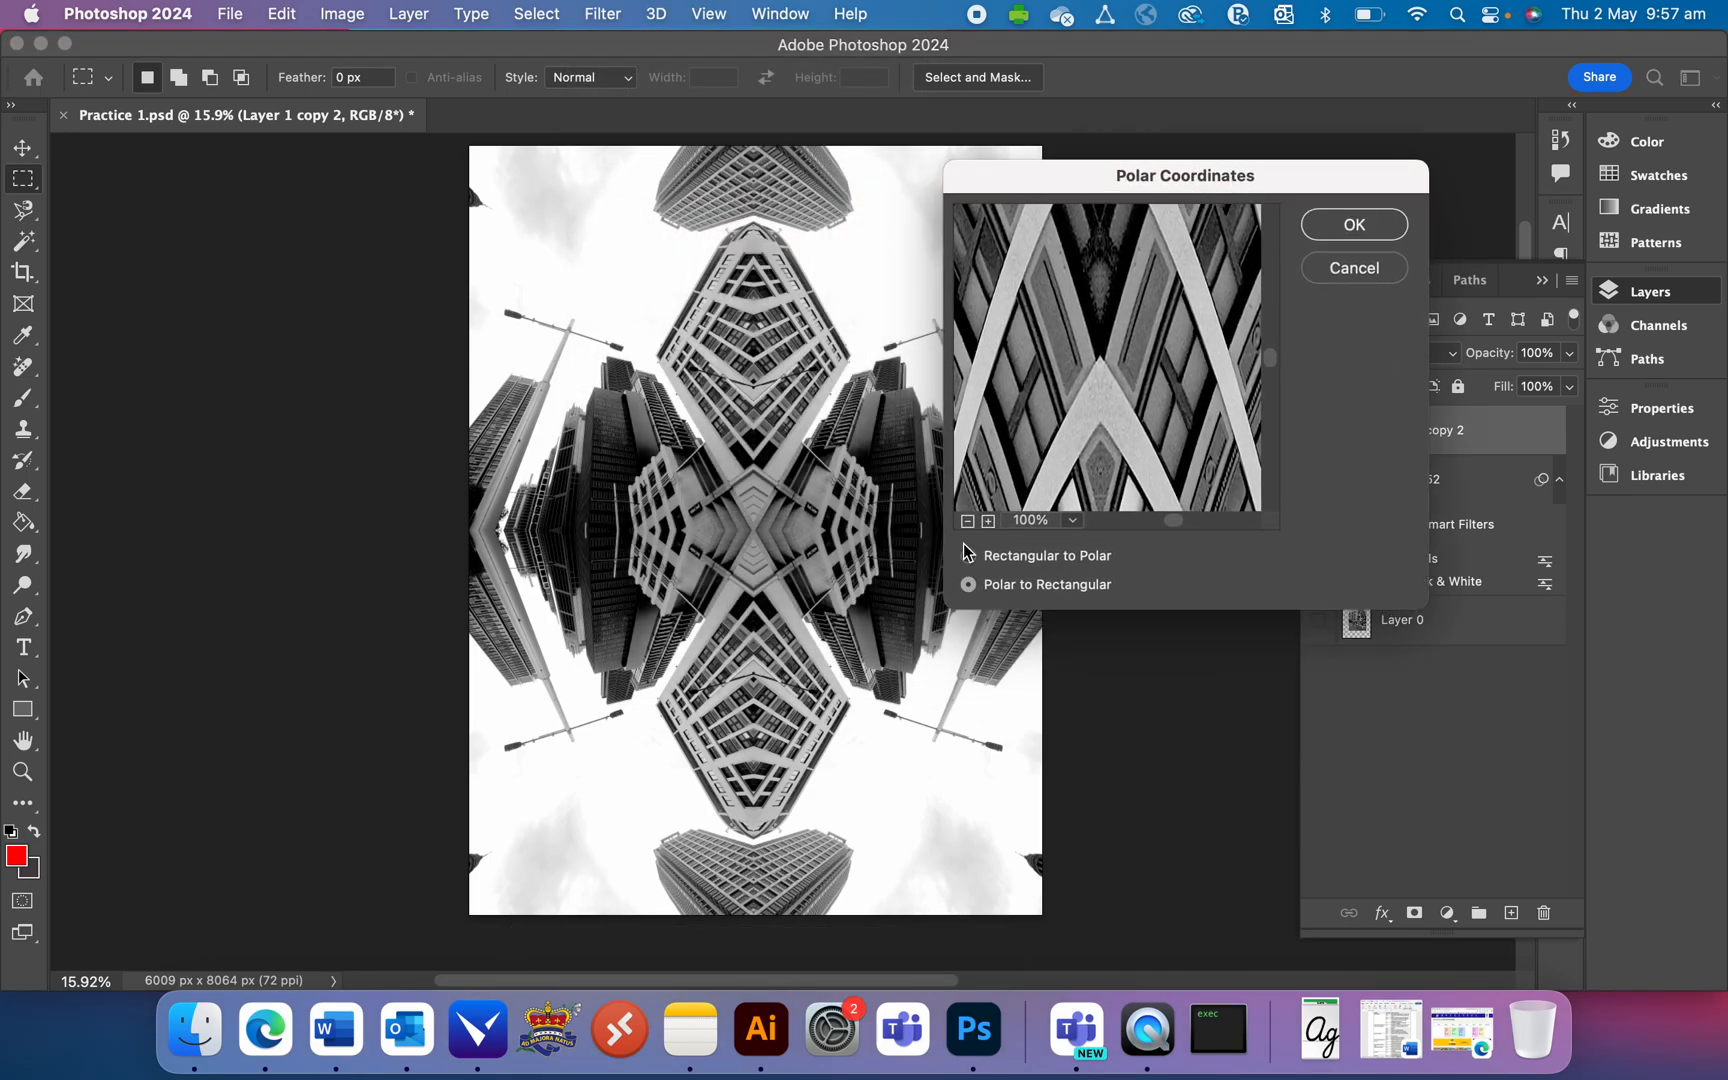
left_click(1371, 235)
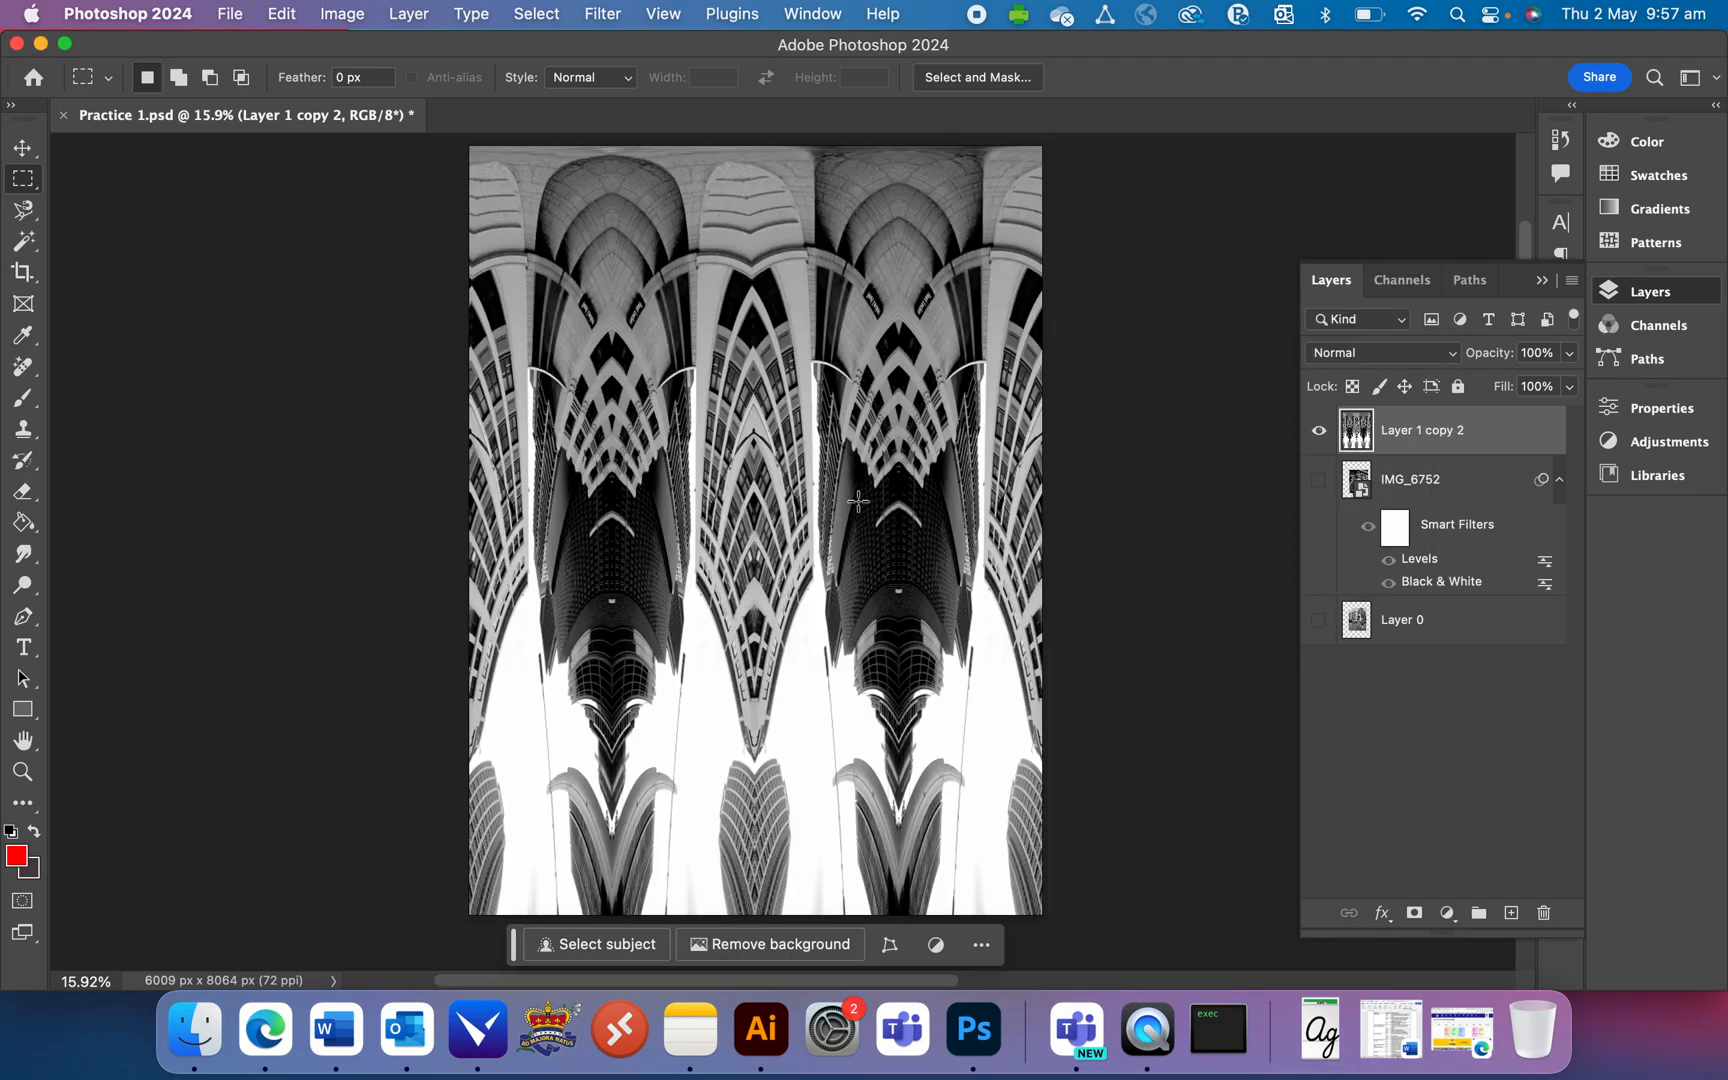
key("super+z")
Step: Try the Polar Coordinates distortion with Rectangular to Polar on the merged layer, and undo it
left_click(603, 14)
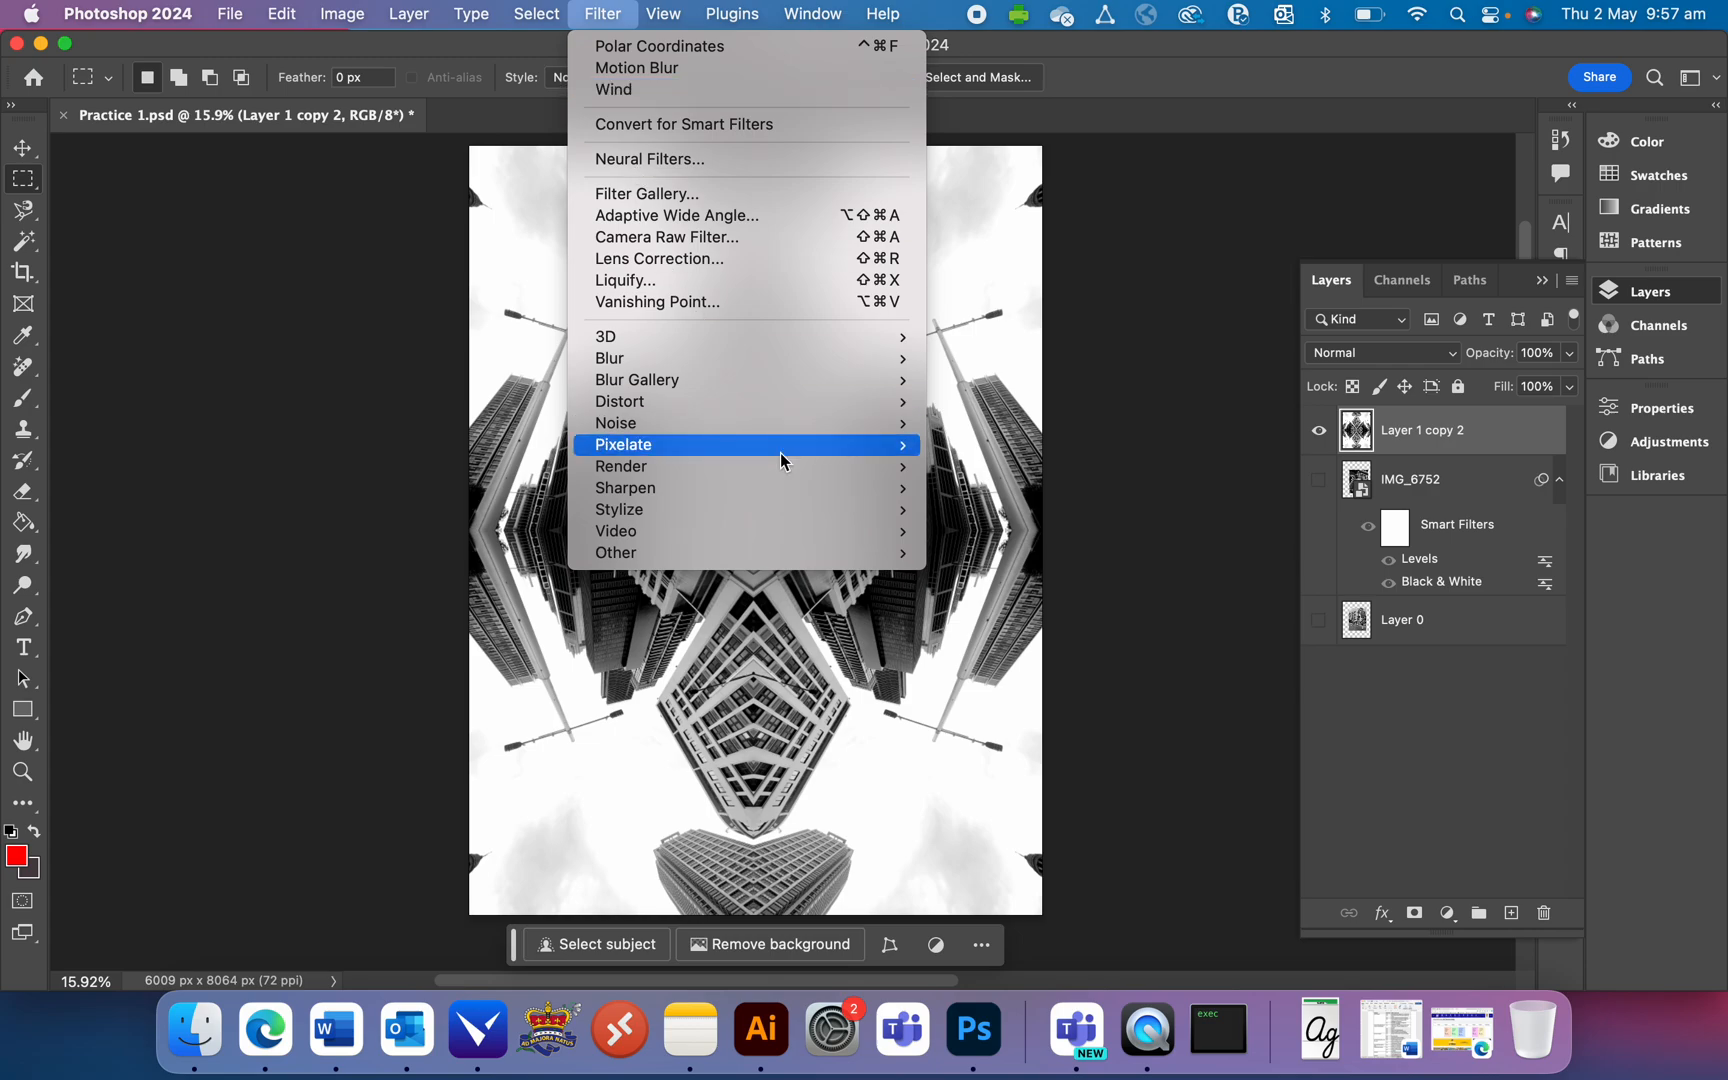
mouse_move(783, 403)
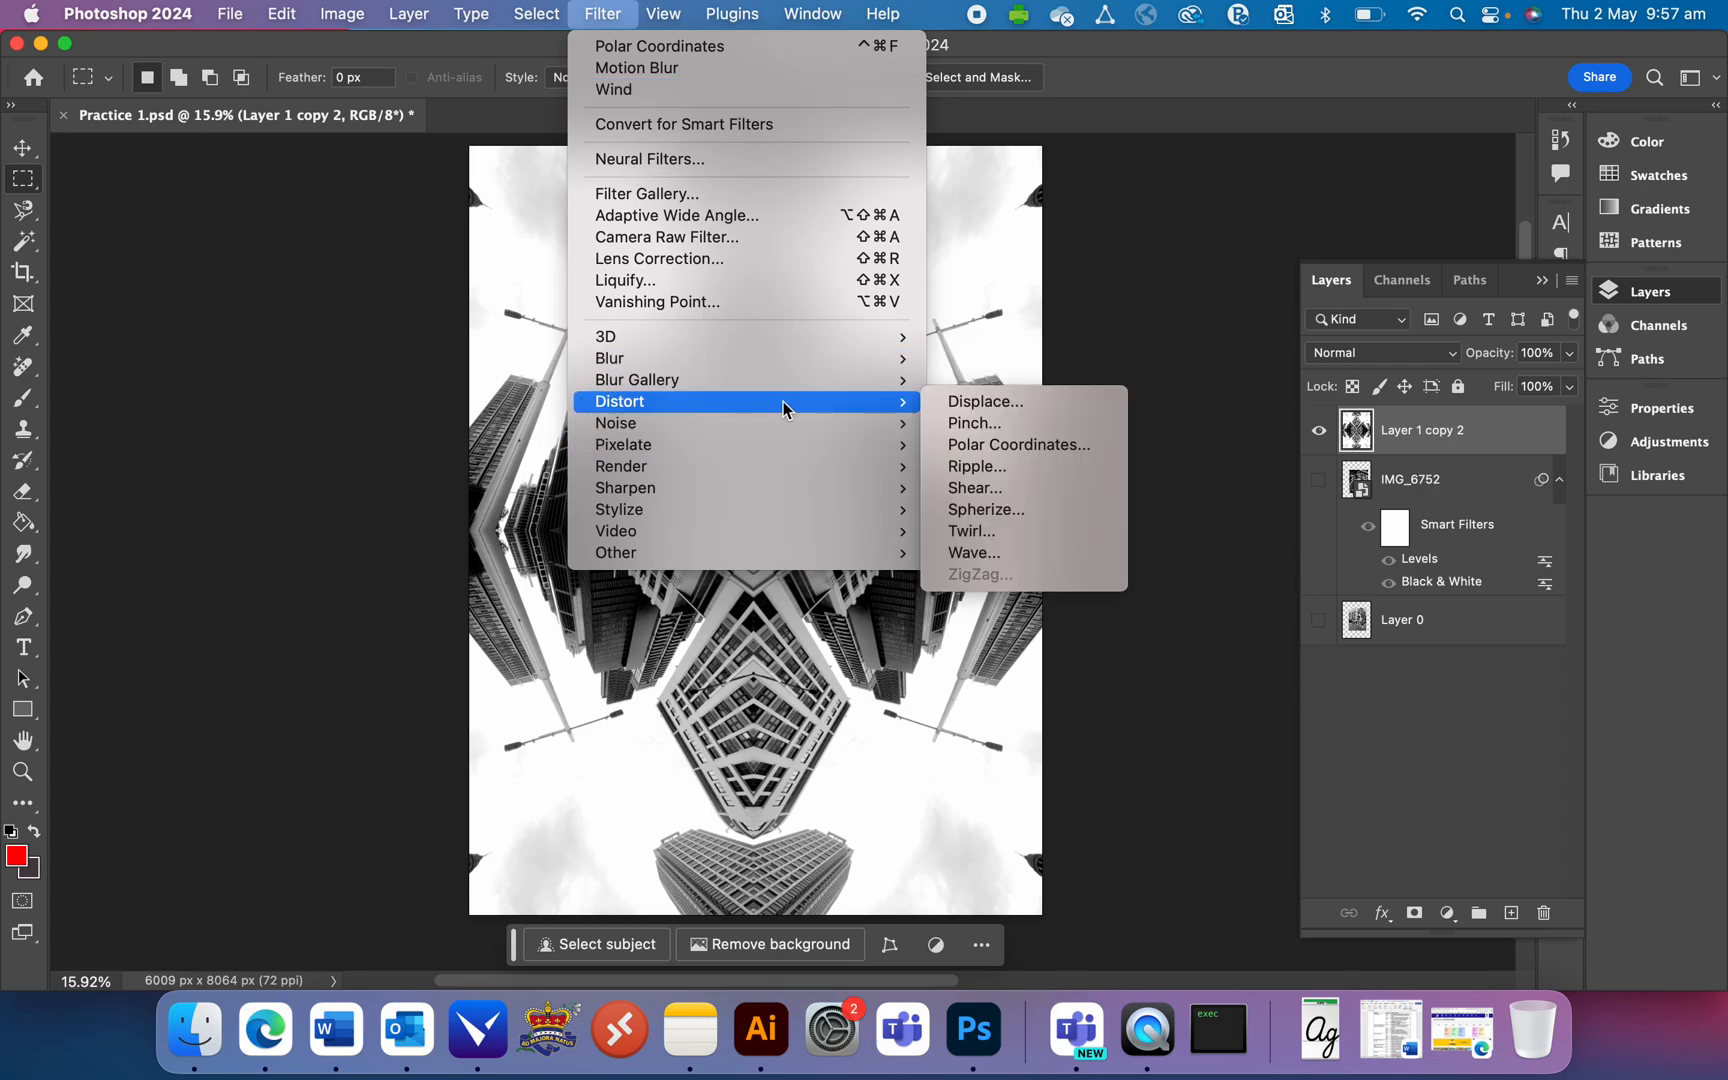
left_click(1042, 456)
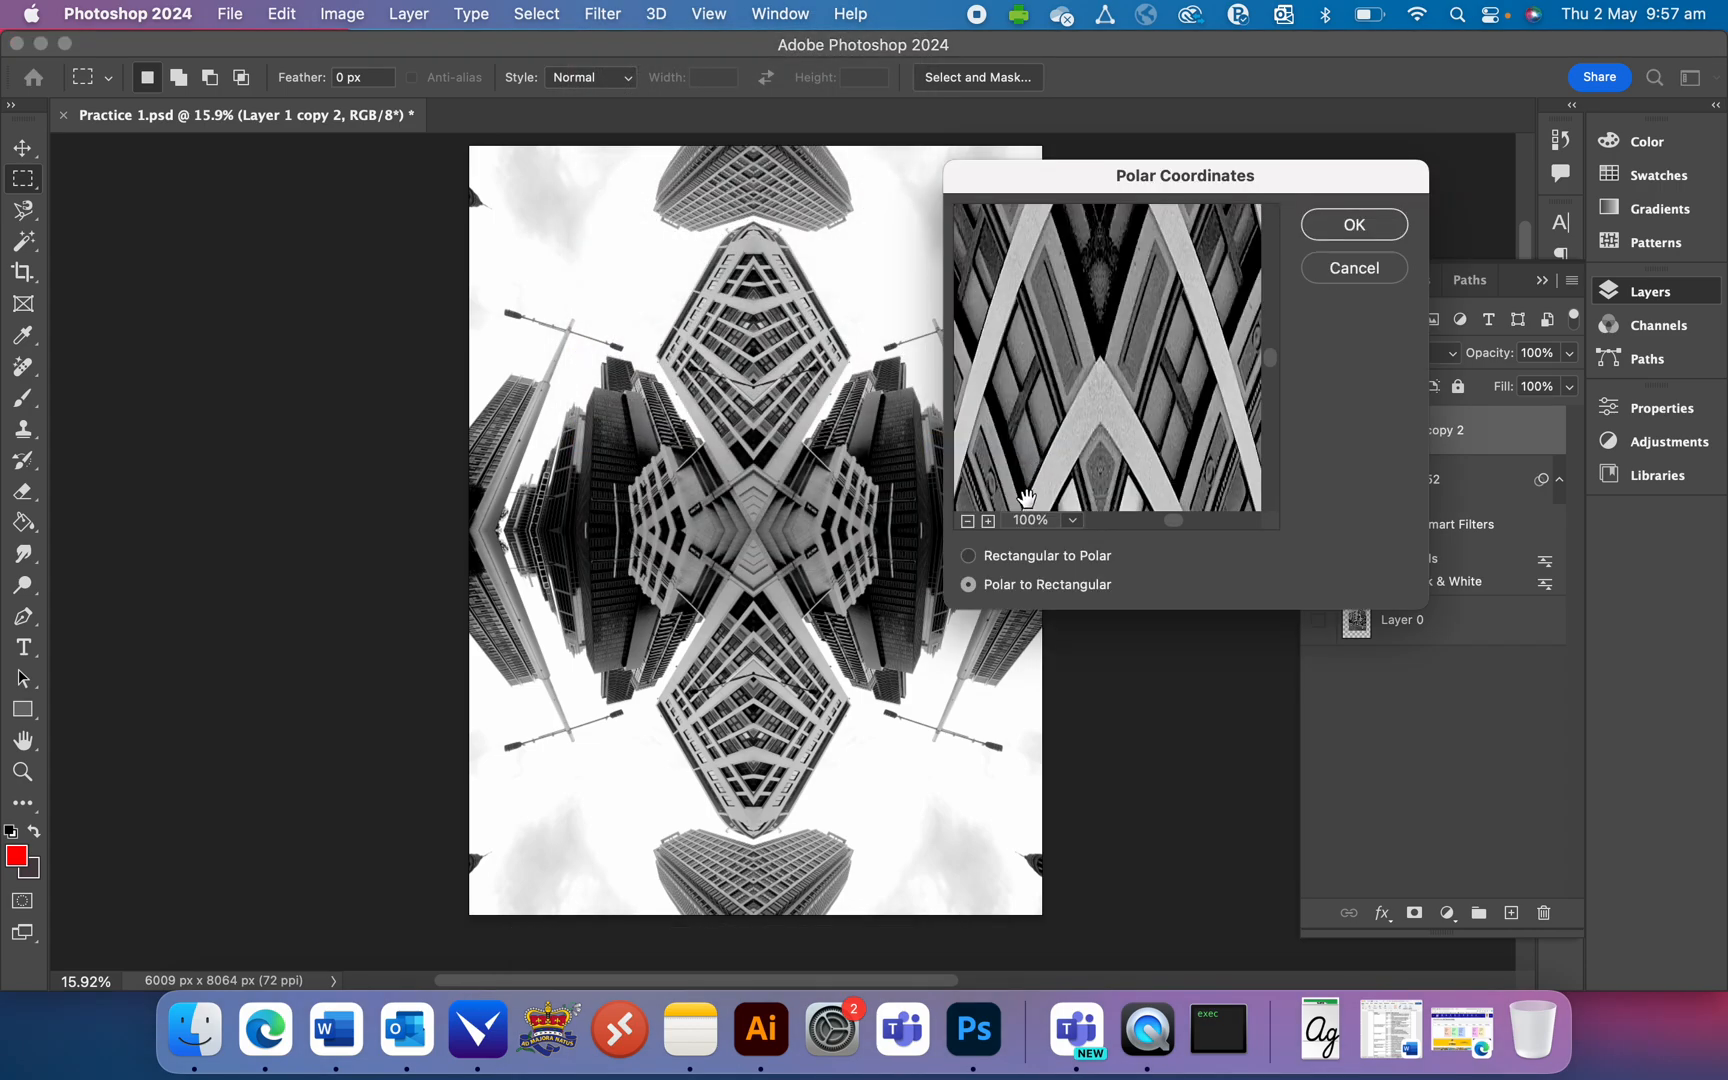
left_click(1370, 226)
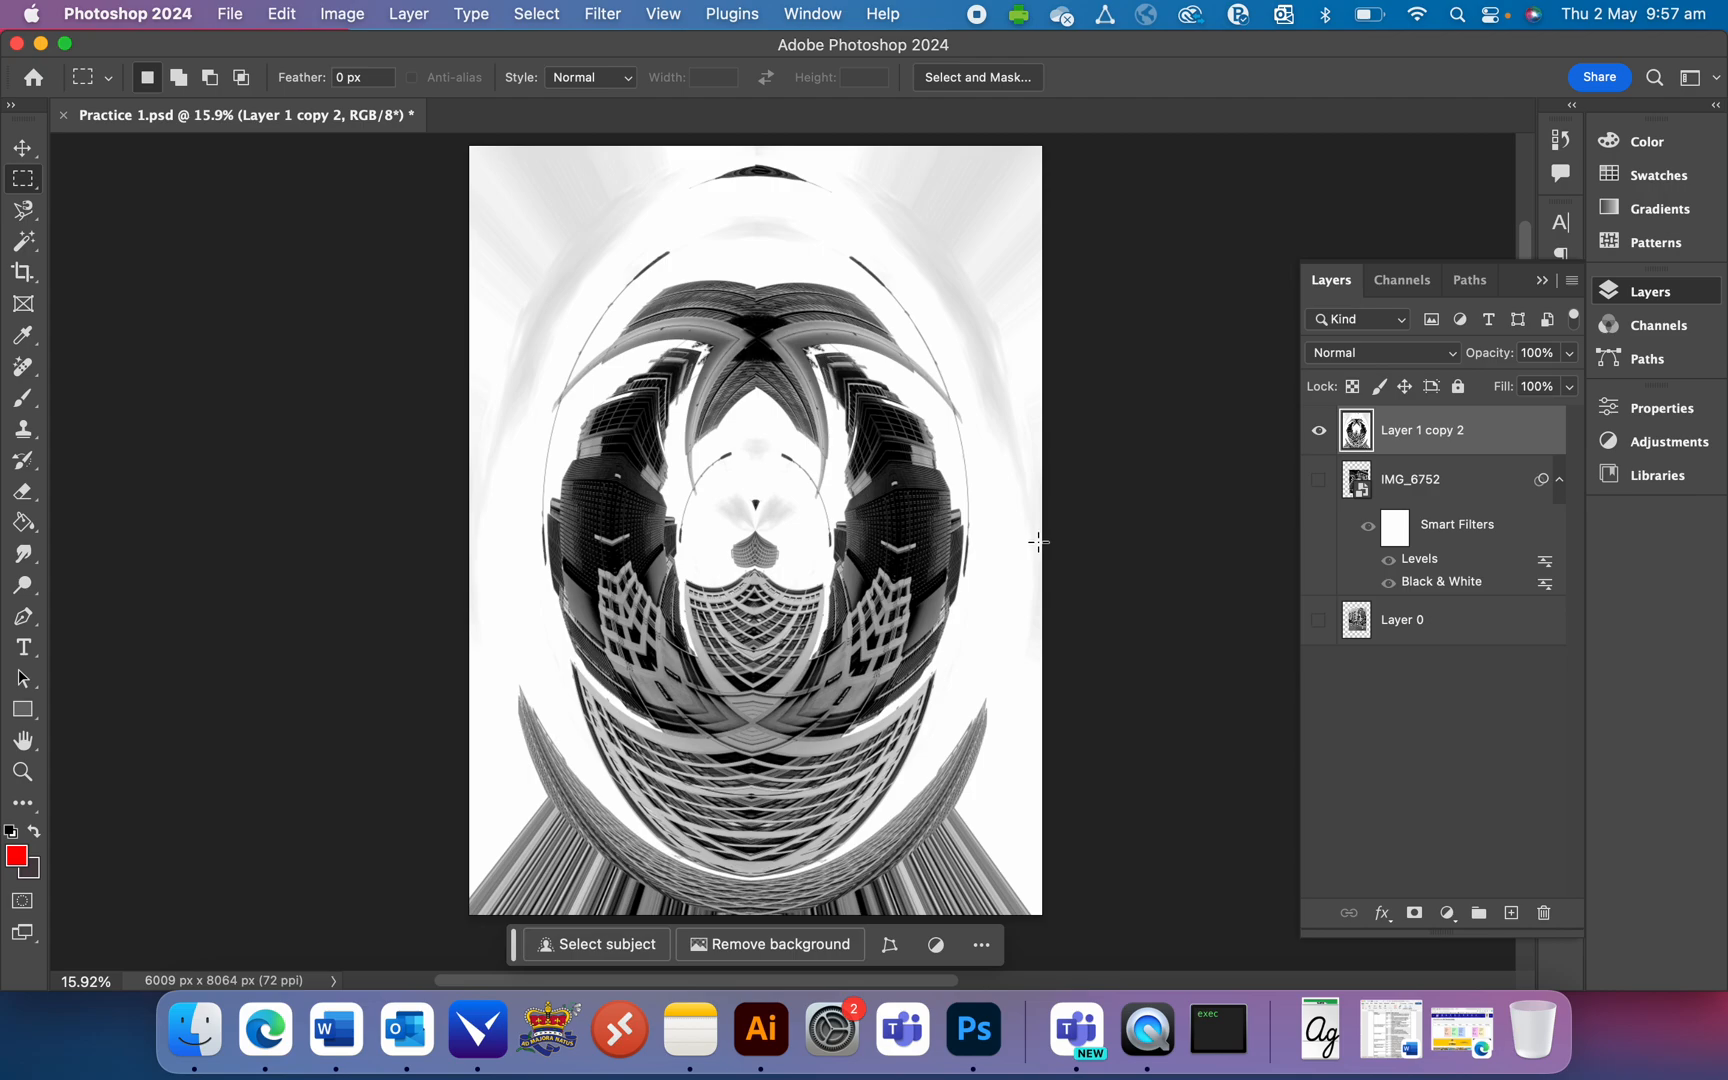
key("super+z")
Step: Apply the Spherize distortion to the merged layer with an amount of 100% in Normal mode
left_click(597, 12)
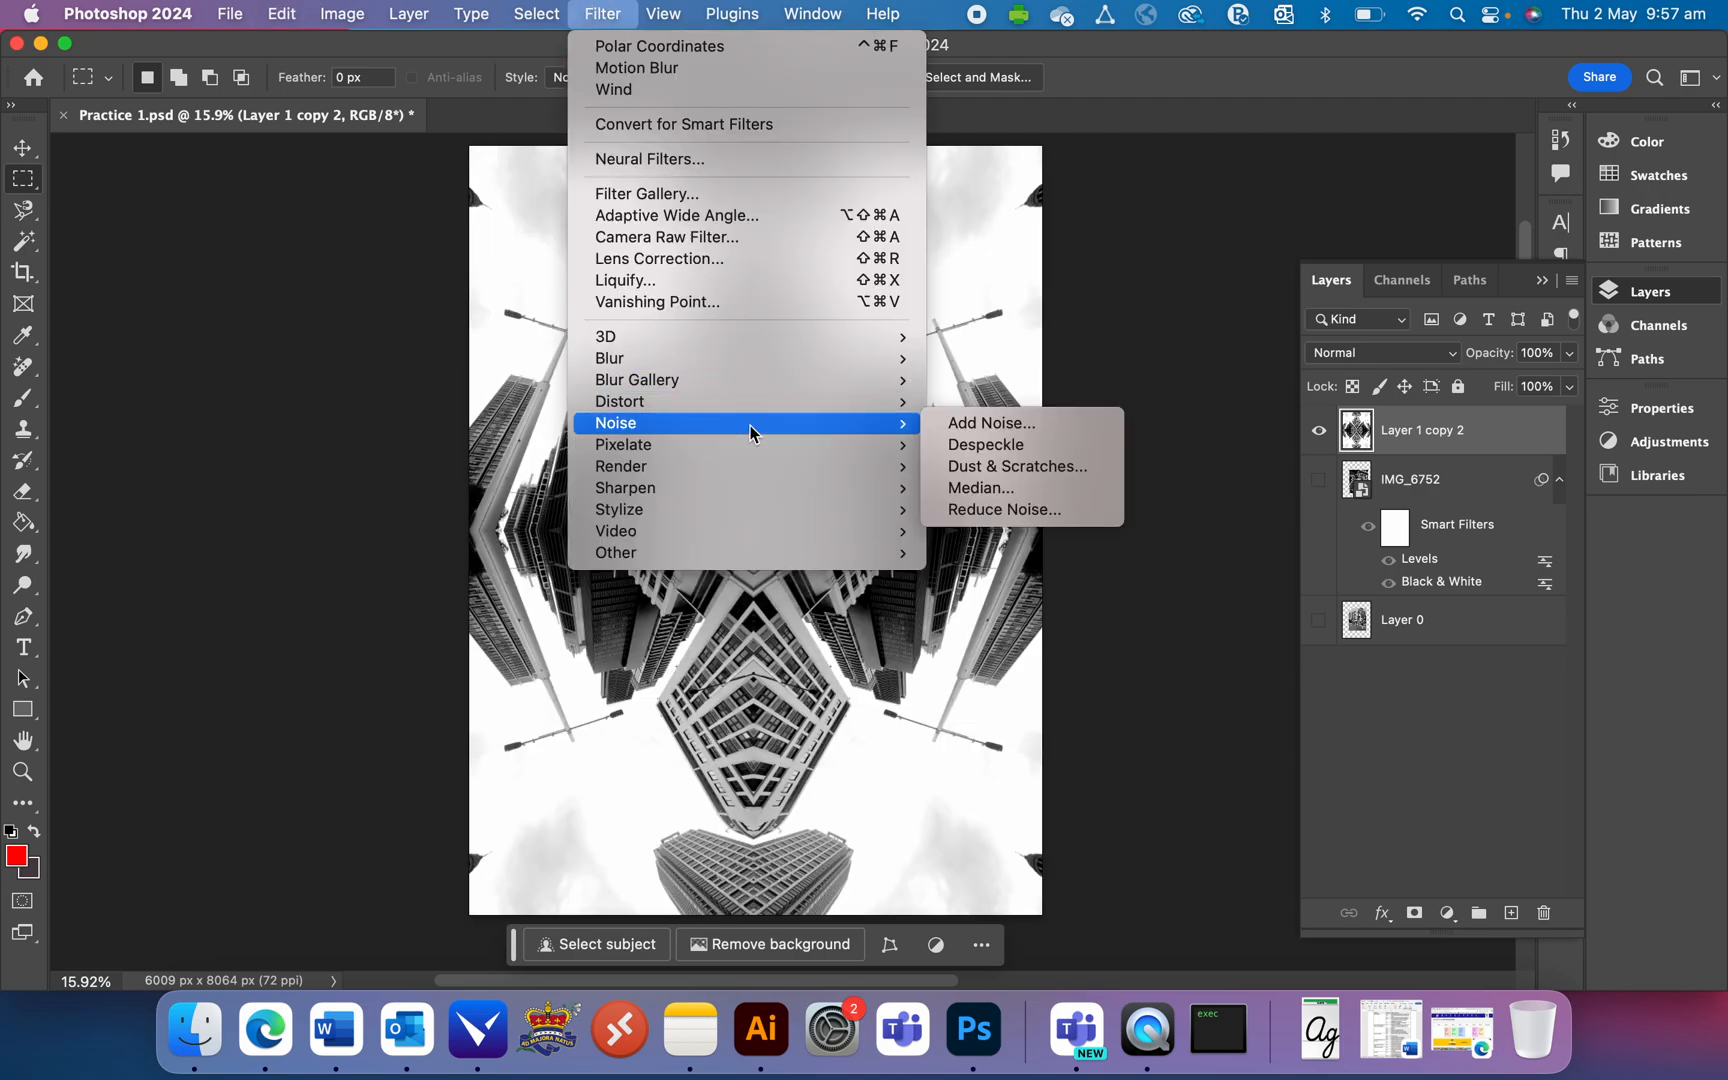
mouse_move(711, 389)
mouse_move(712, 441)
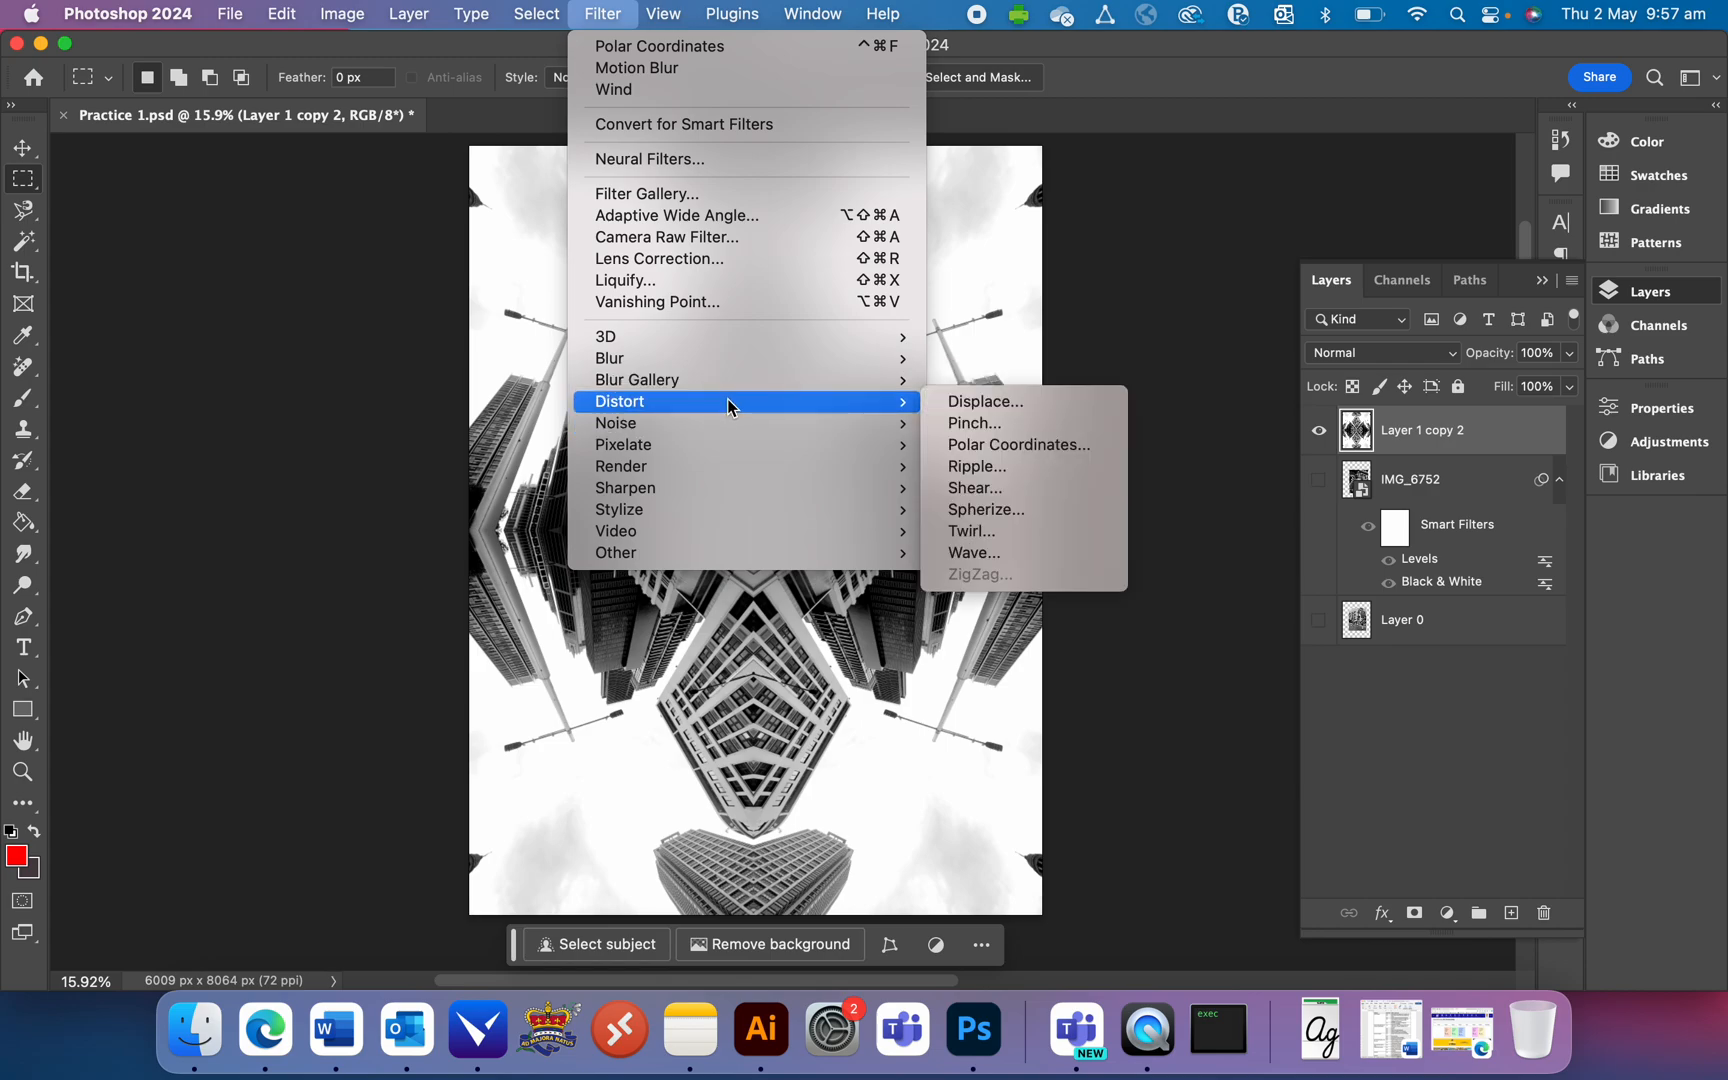
left_click(1008, 510)
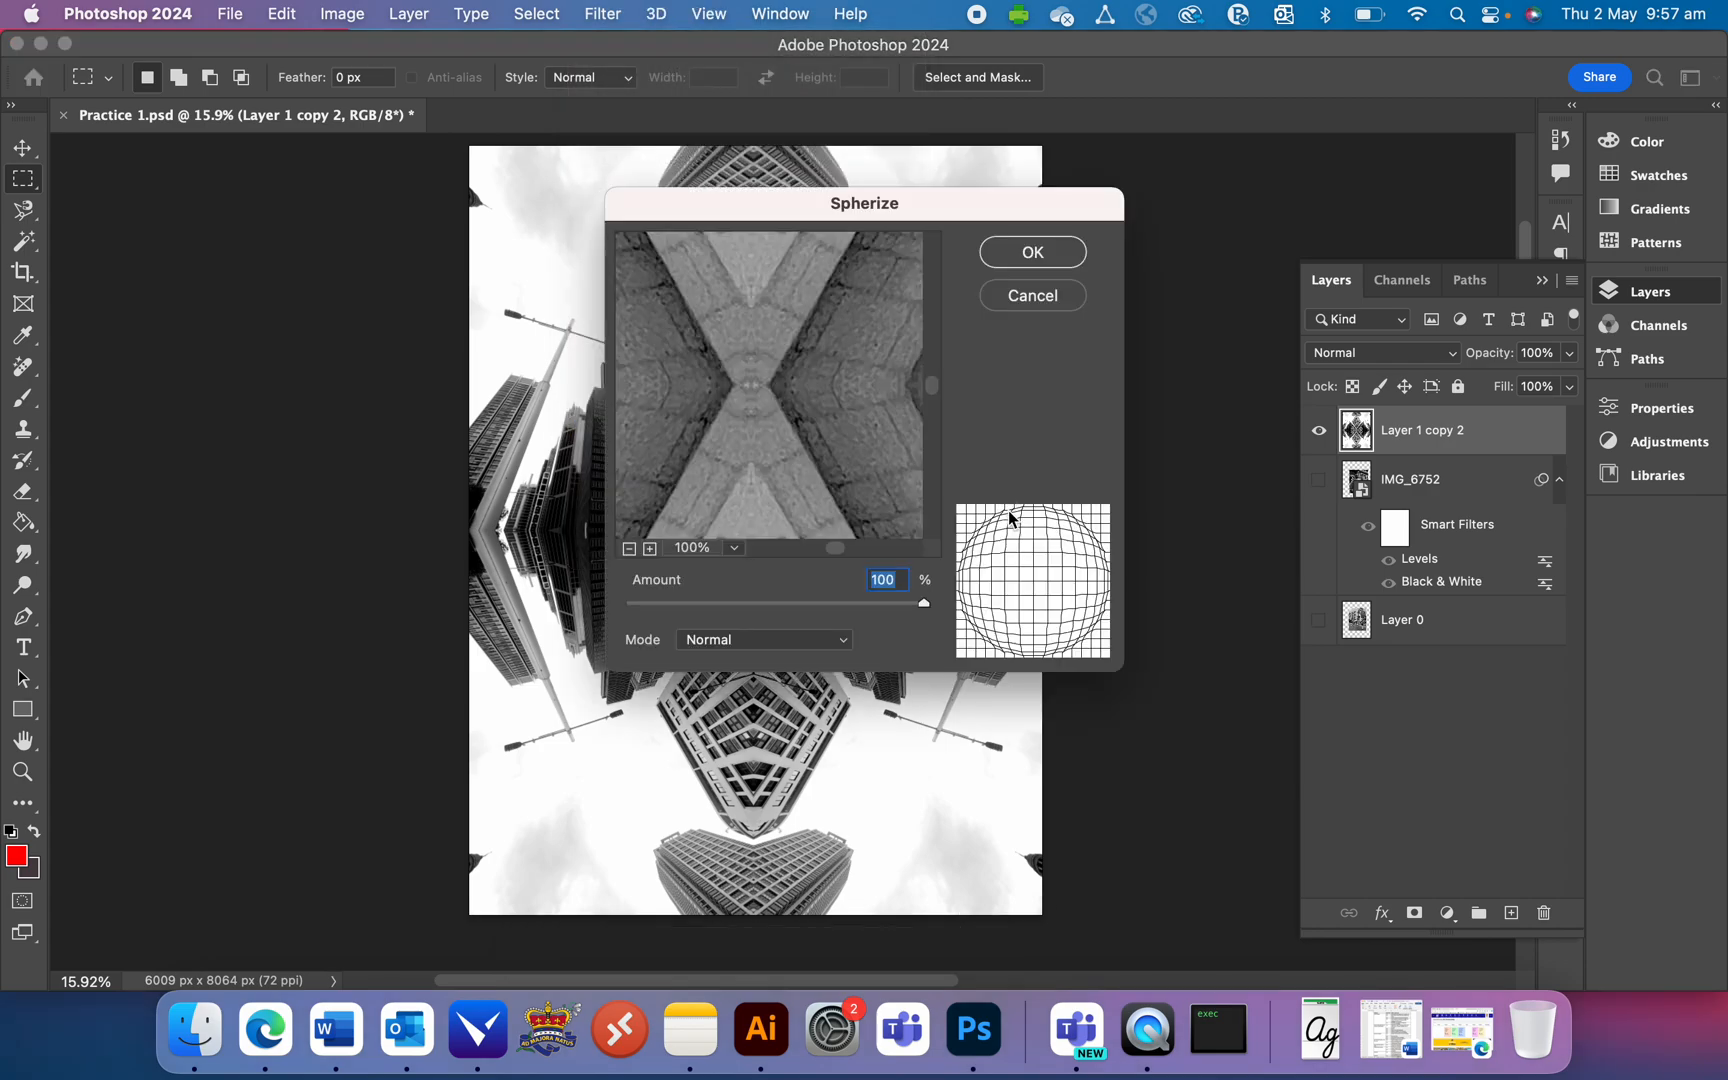
left_click(1068, 252)
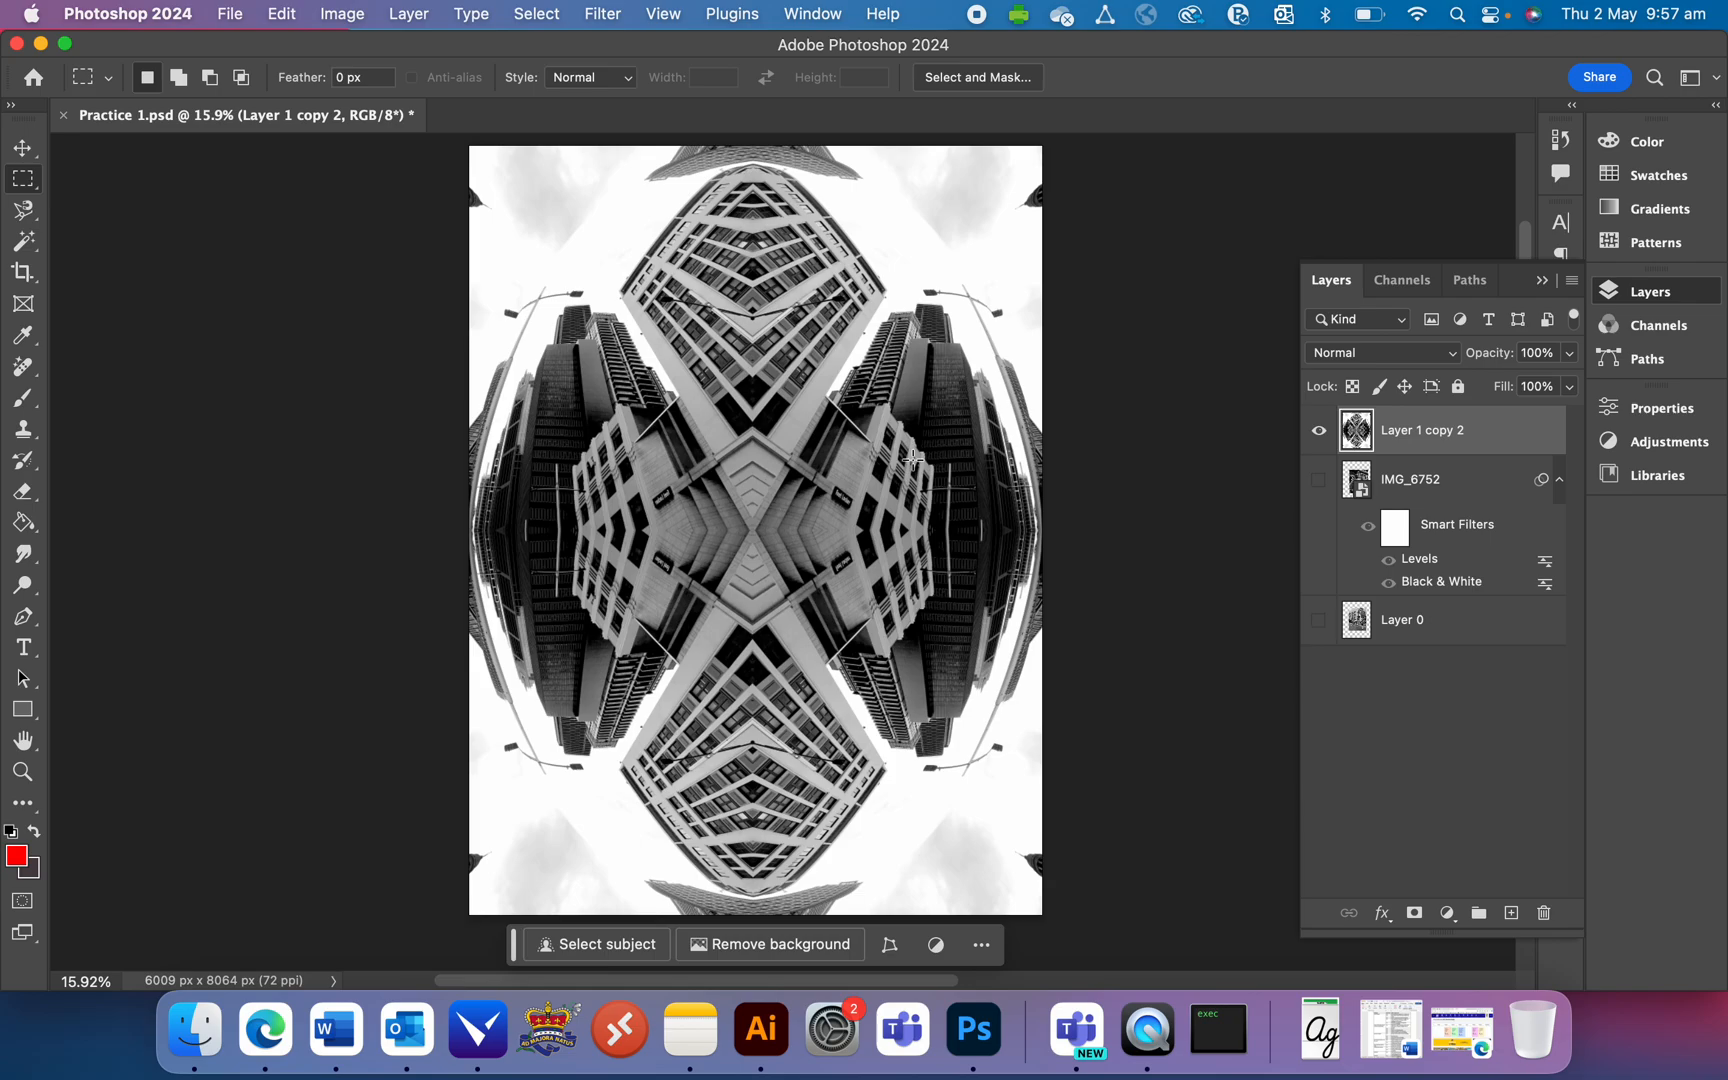
Step: Try cropping the upper and lower parts of the composition to leave a landscape band around its centre, and undo the crop
left_click(23, 272)
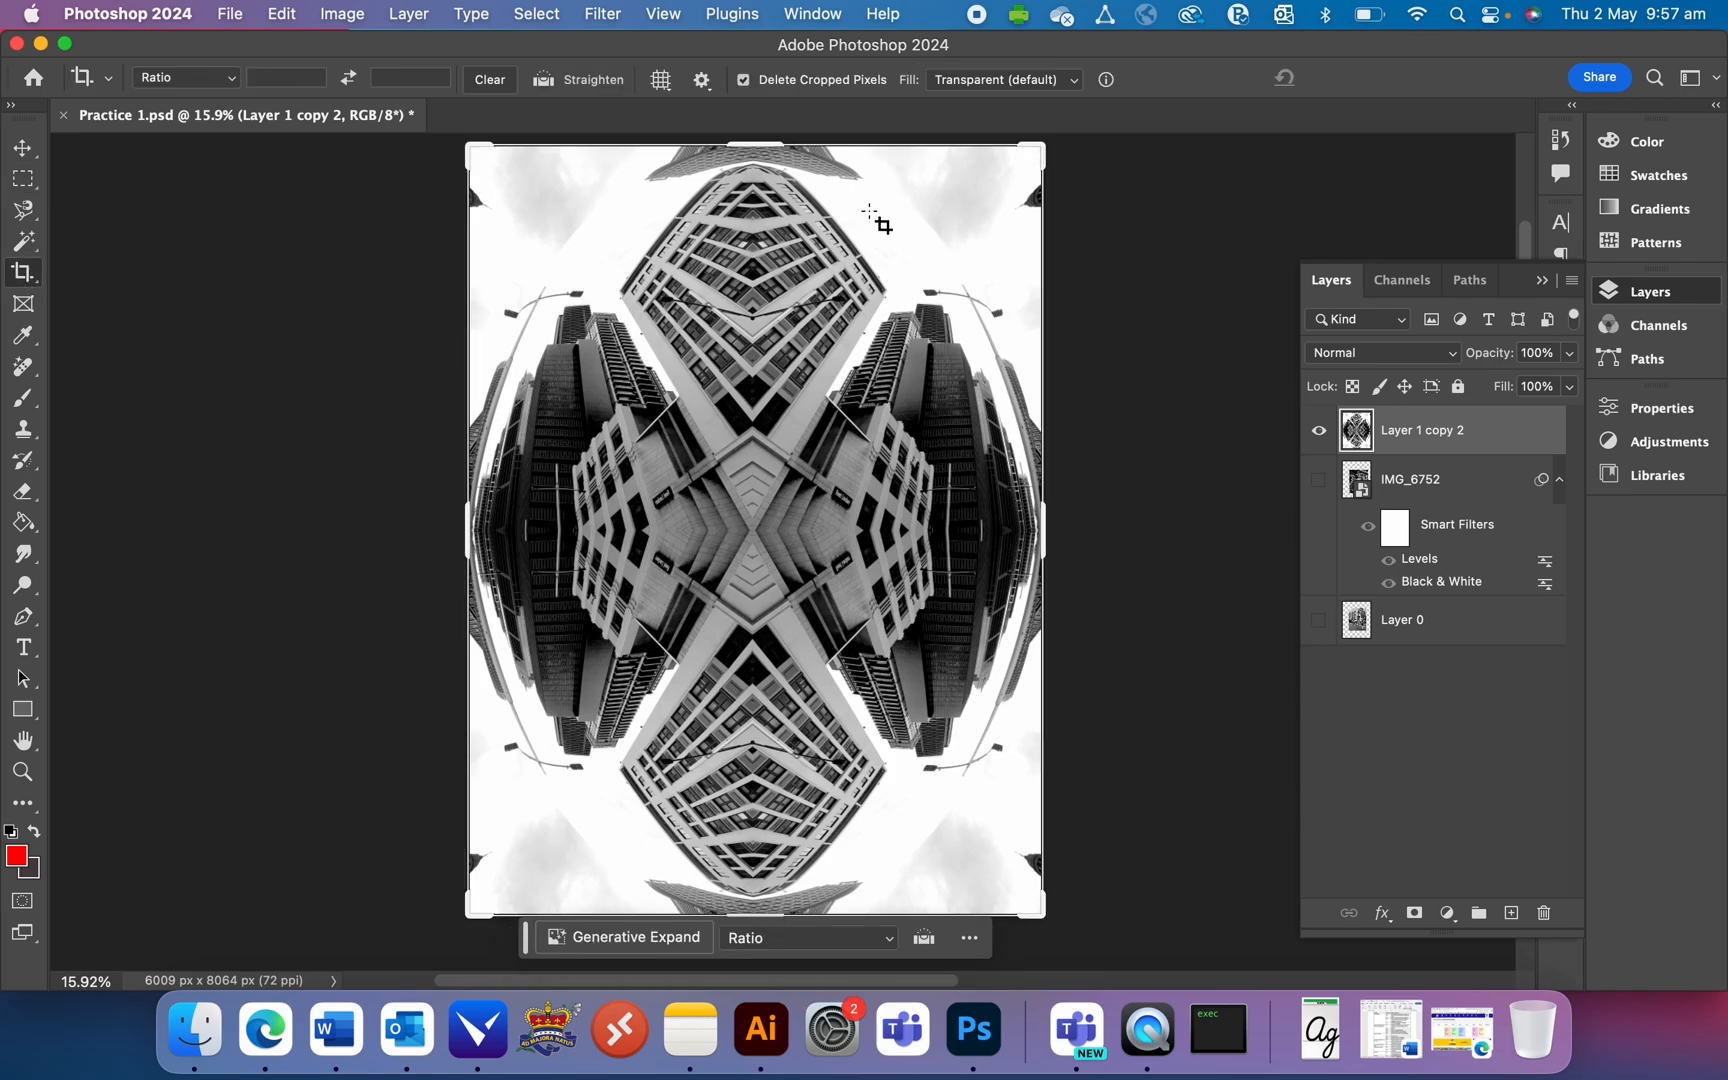
left_click_drag(748, 142, 752, 248)
left_click_drag(757, 828, 757, 708)
left_click(28, 277)
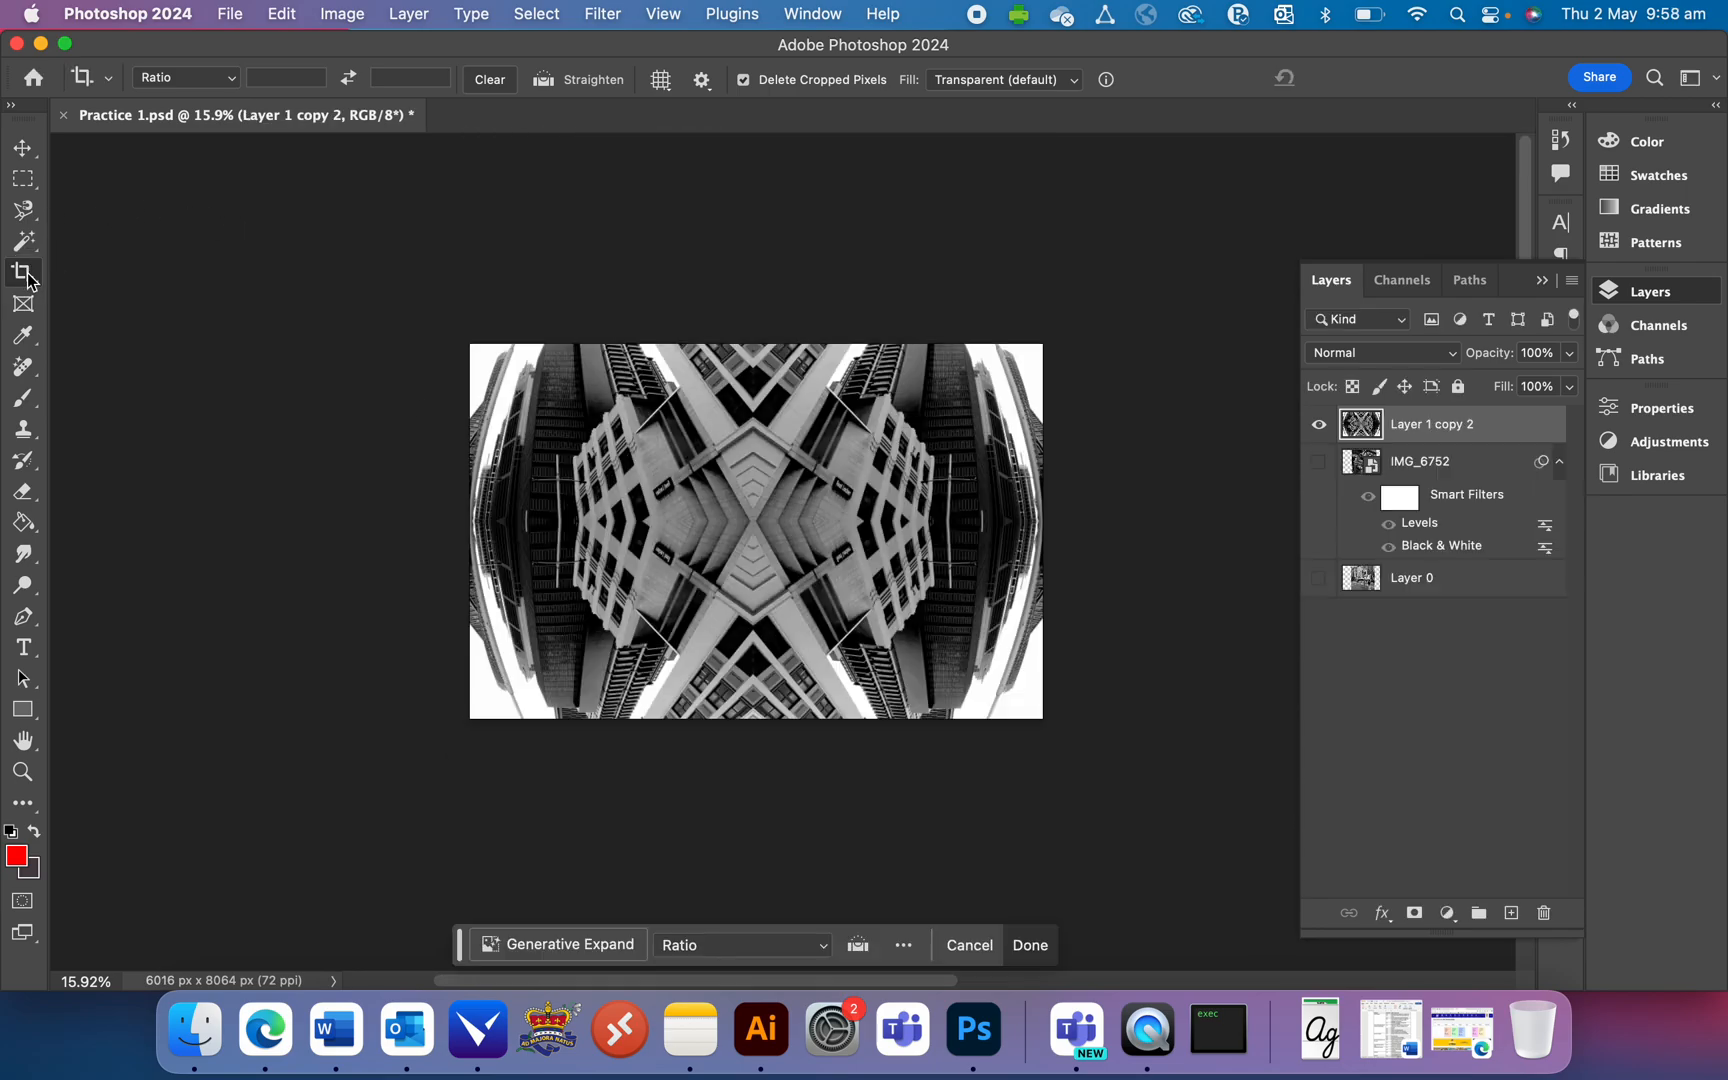
key("super+z")
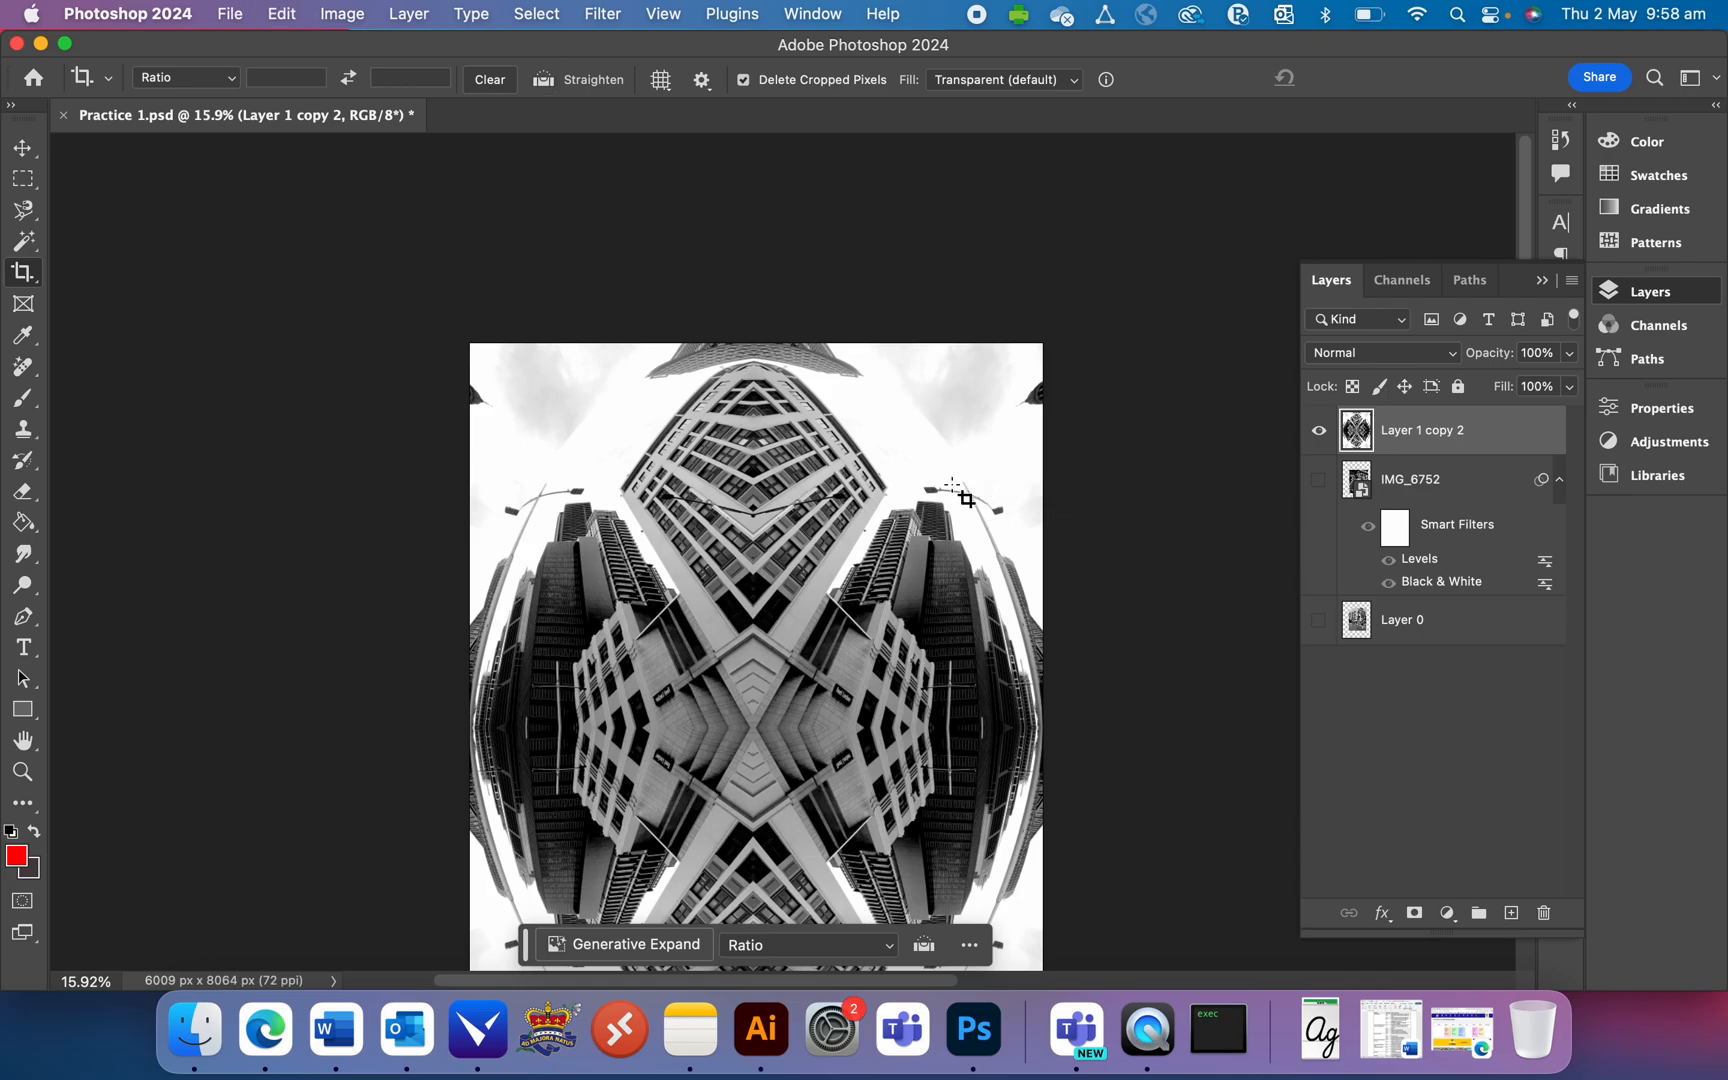